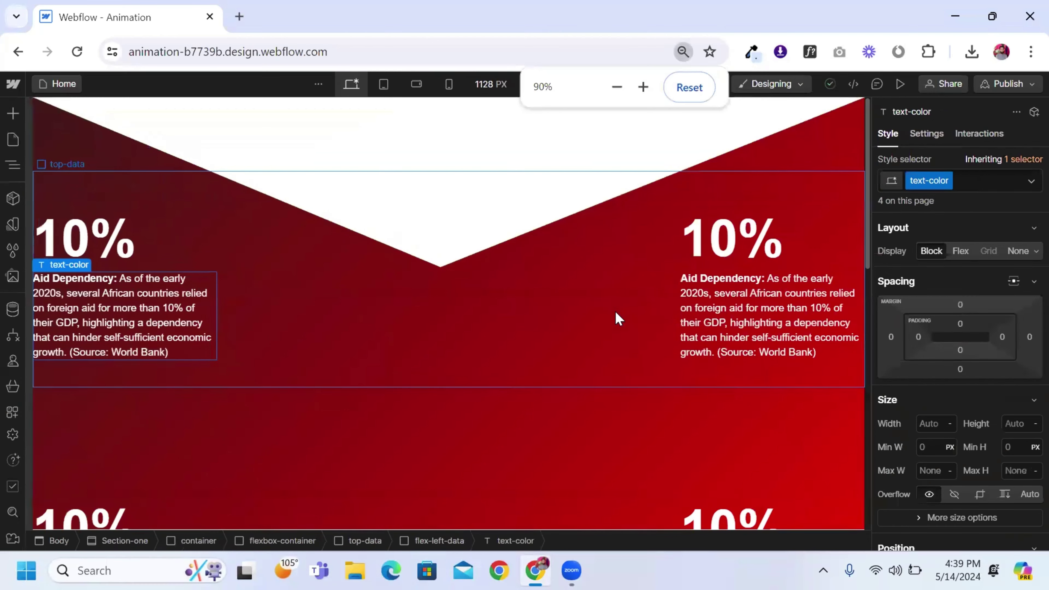
# Zoom the browser page out and select the upper top-data block on the canvas
pyautogui.hotkey('ctrl', '-')
pyautogui.hotkey('ctrl', '-')
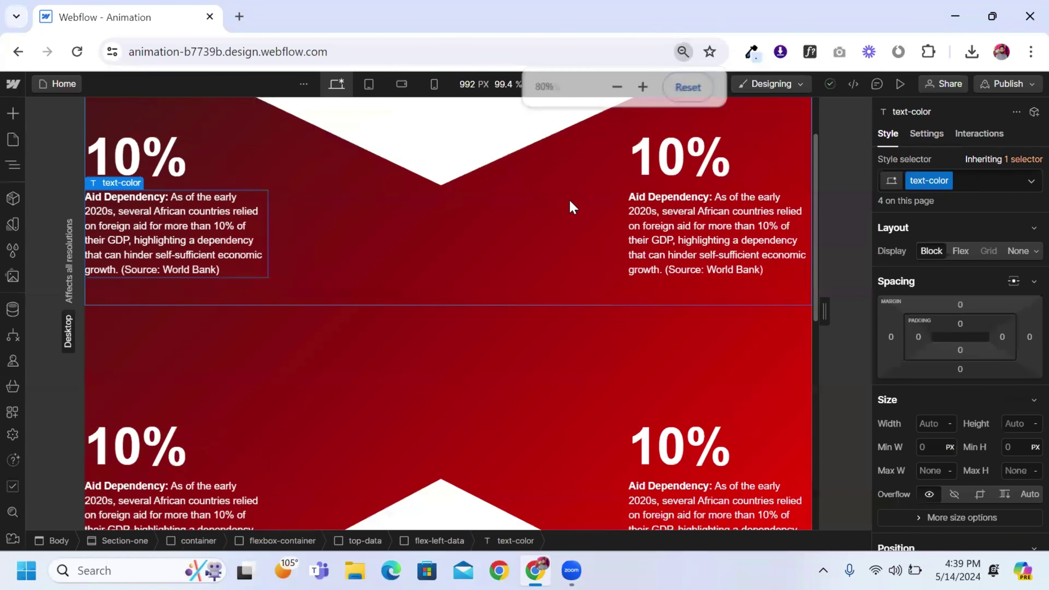
pyautogui.click(483, 232)
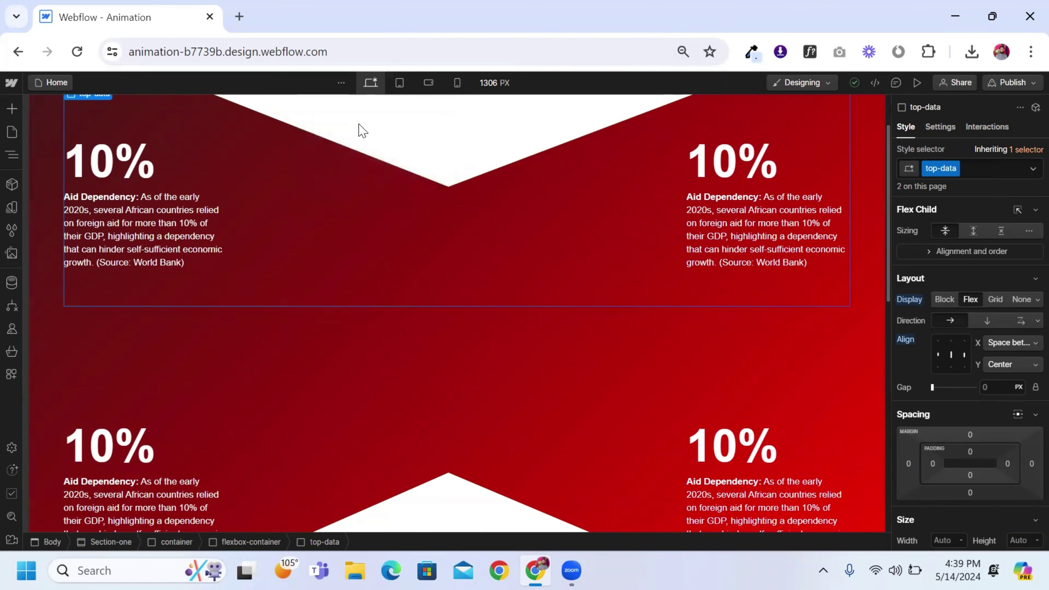
# Preview the layout at the tablet, mobile landscape, mobile portrait and base desktop breakpoints
pyautogui.click(400, 83)
pyautogui.click(429, 83)
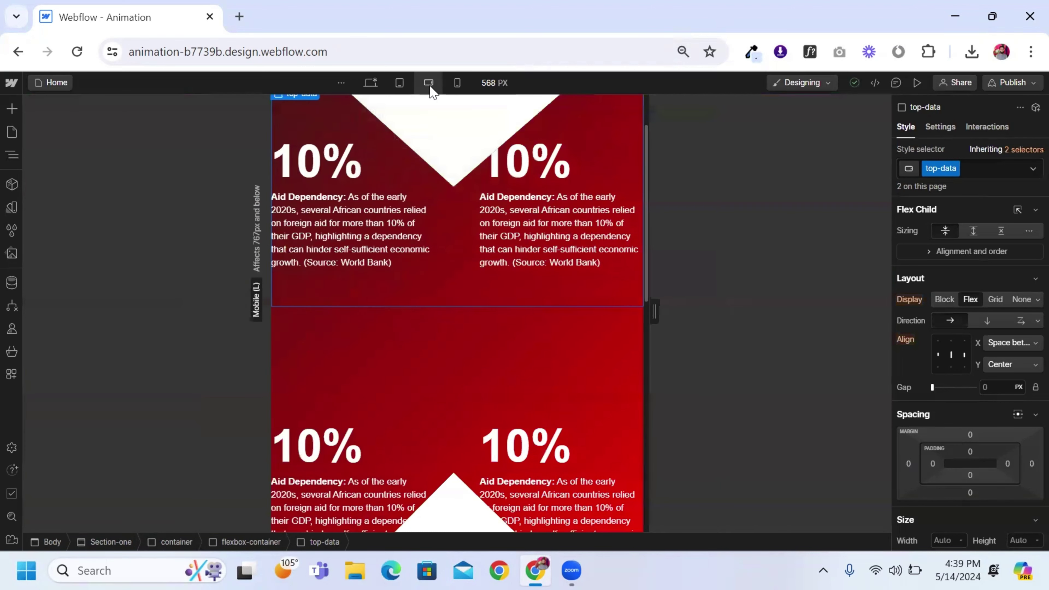
pyautogui.click(457, 83)
pyautogui.click(400, 83)
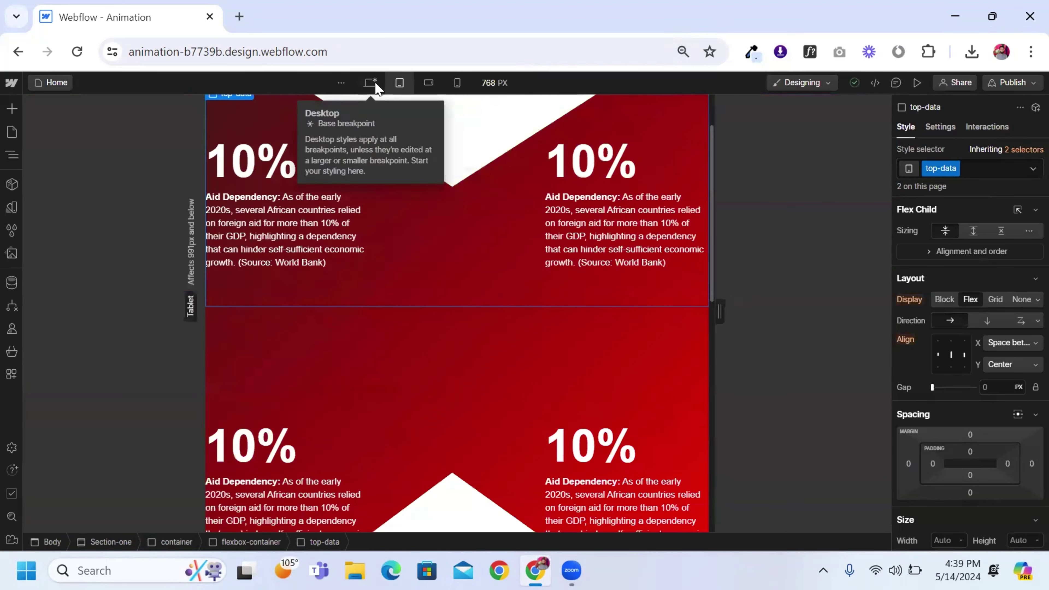
pyautogui.click(371, 83)
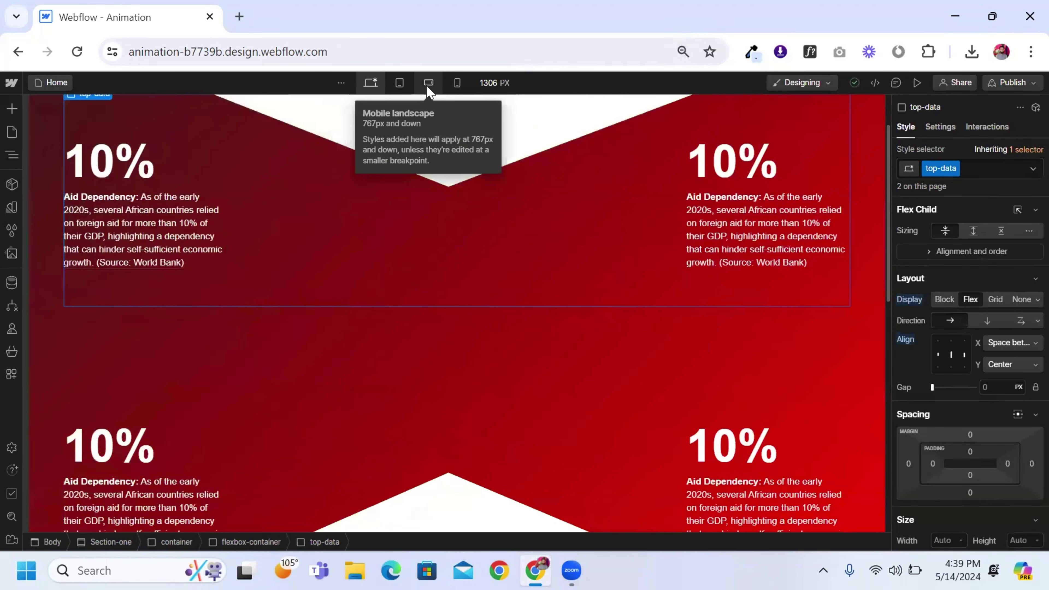
# Add the 1280px, 1440px and 1920px large breakpoints to the site
pyautogui.click(342, 88)
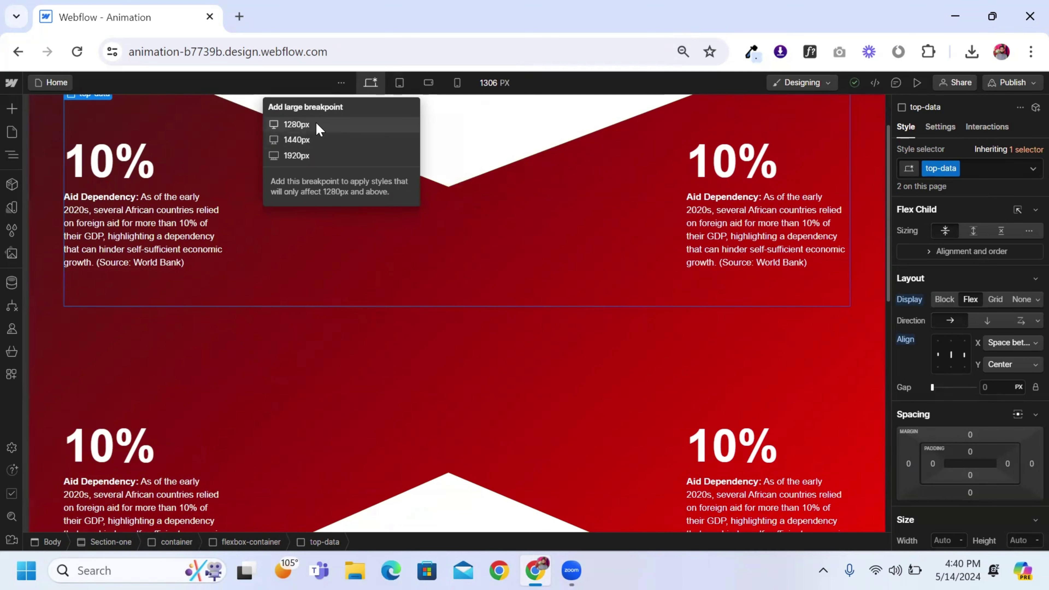
pyautogui.click(326, 127)
pyautogui.click(648, 350)
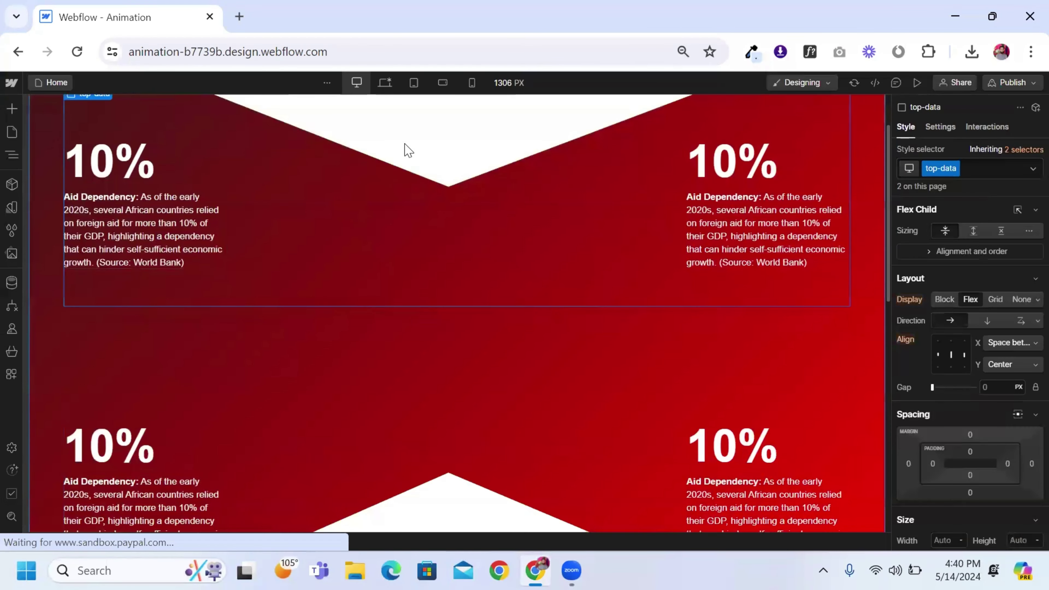
pyautogui.click(328, 83)
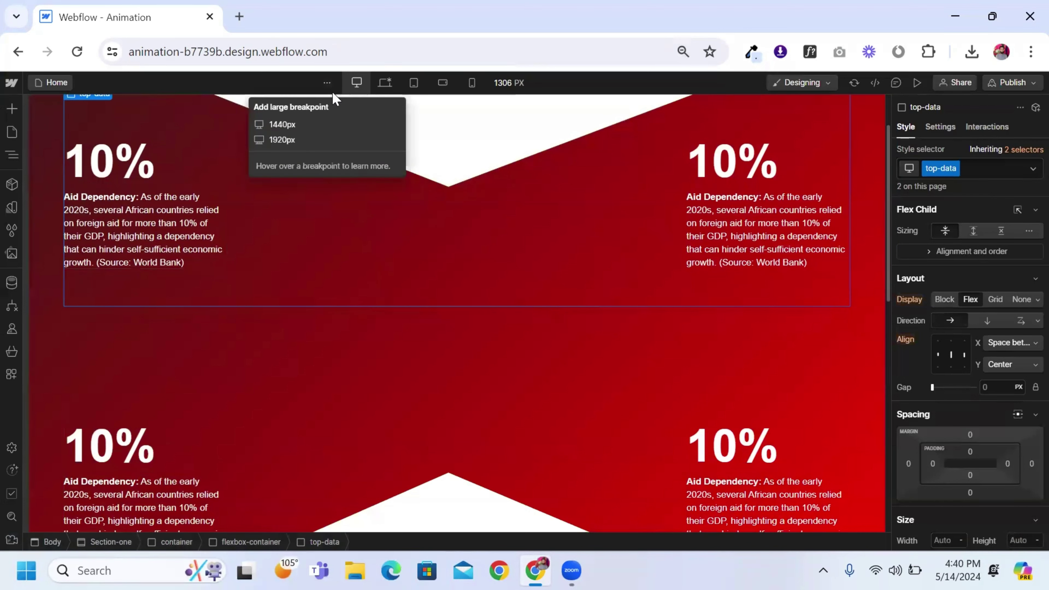
pyautogui.click(324, 127)
pyautogui.click(644, 351)
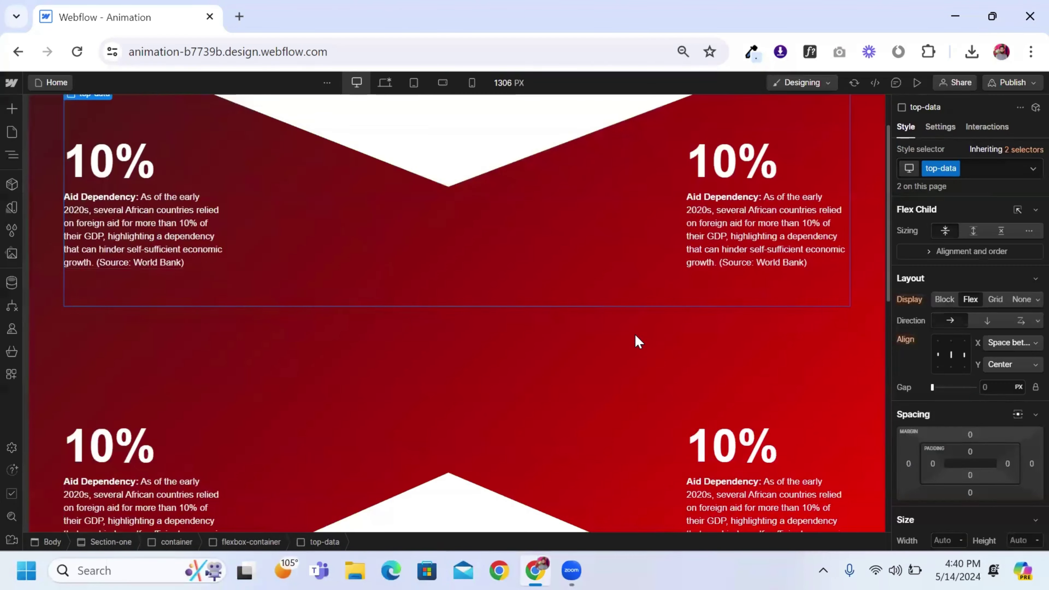
pyautogui.click(300, 83)
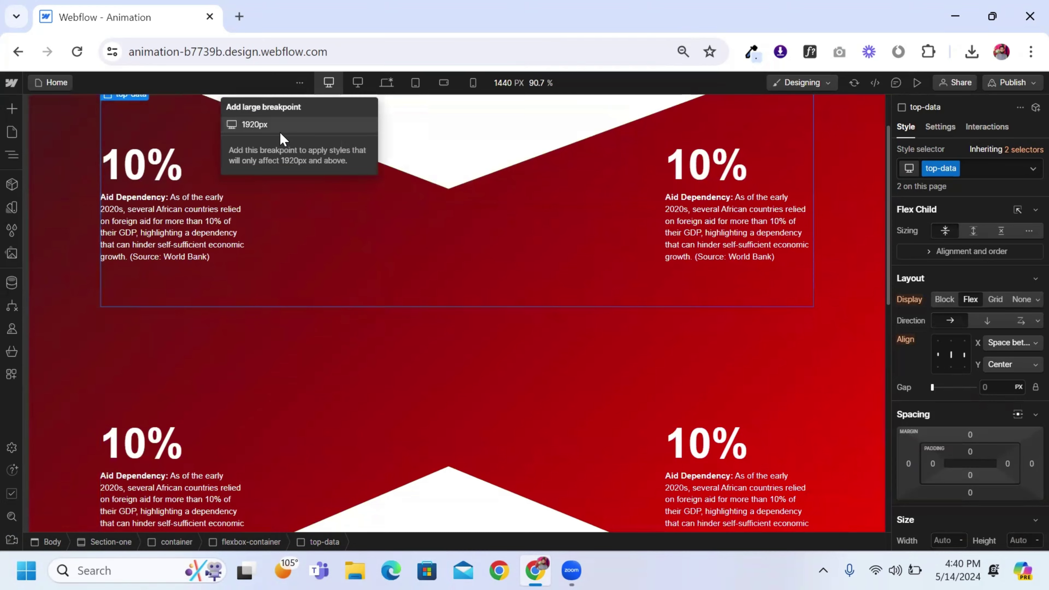
pyautogui.click(280, 131)
pyautogui.click(648, 351)
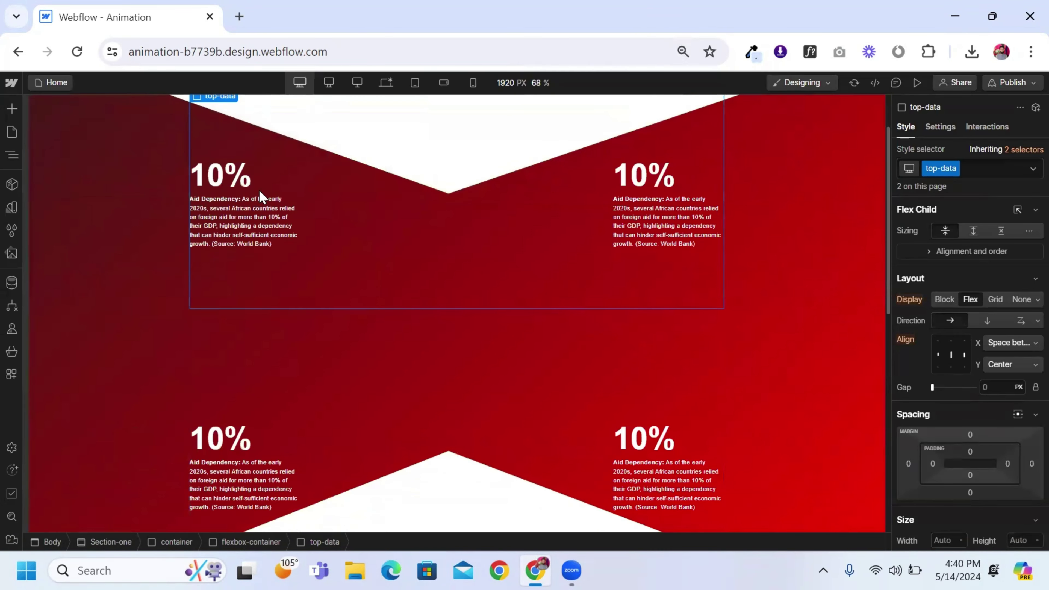
# Examine the statistics section at the 1440px, base desktop, tablet, mobile landscape and mobile portrait breakpoints
pyautogui.click(329, 84)
pyautogui.scroll(-2, 366, 164)
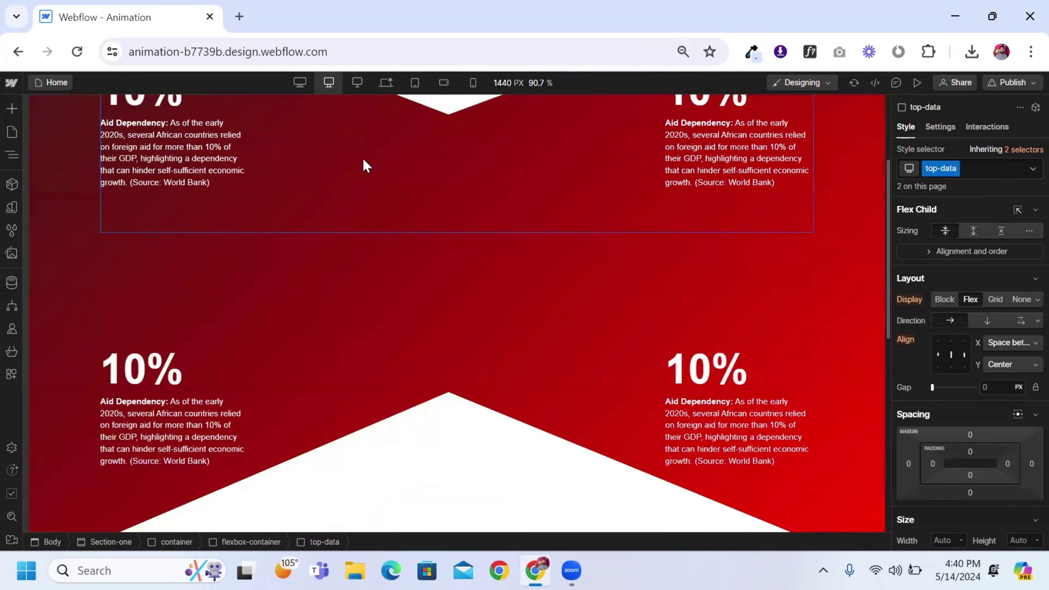
pyautogui.scroll(-2, 362, 158)
pyautogui.click(386, 82)
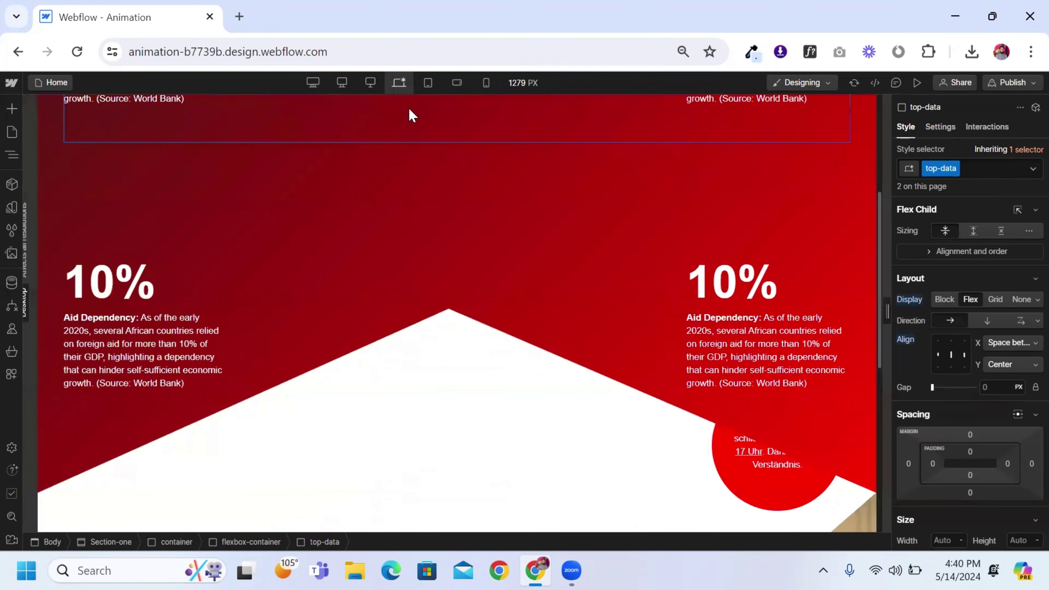
pyautogui.click(427, 82)
pyautogui.click(458, 83)
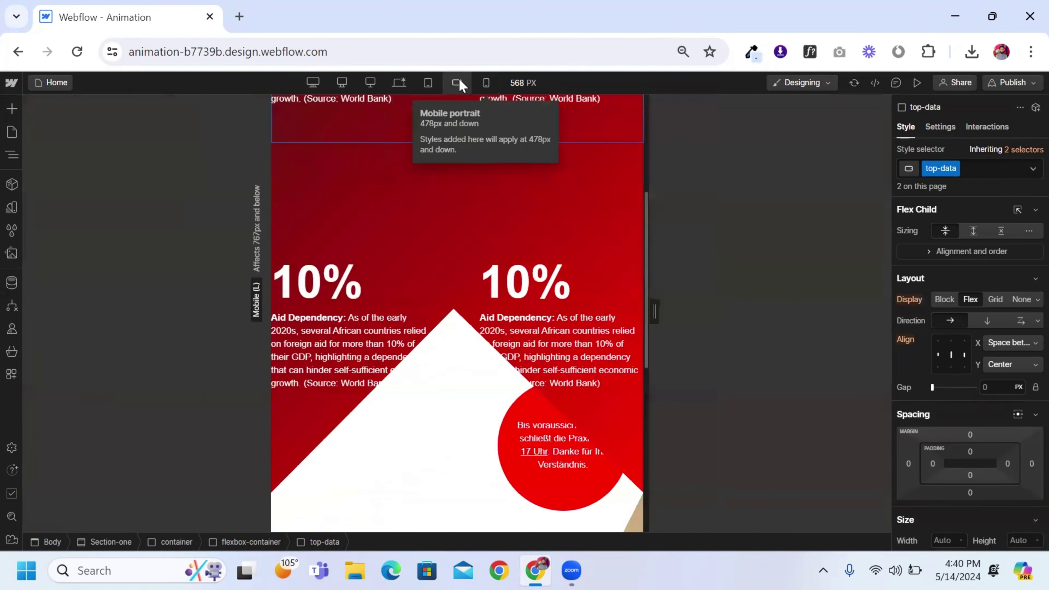
pyautogui.click(399, 83)
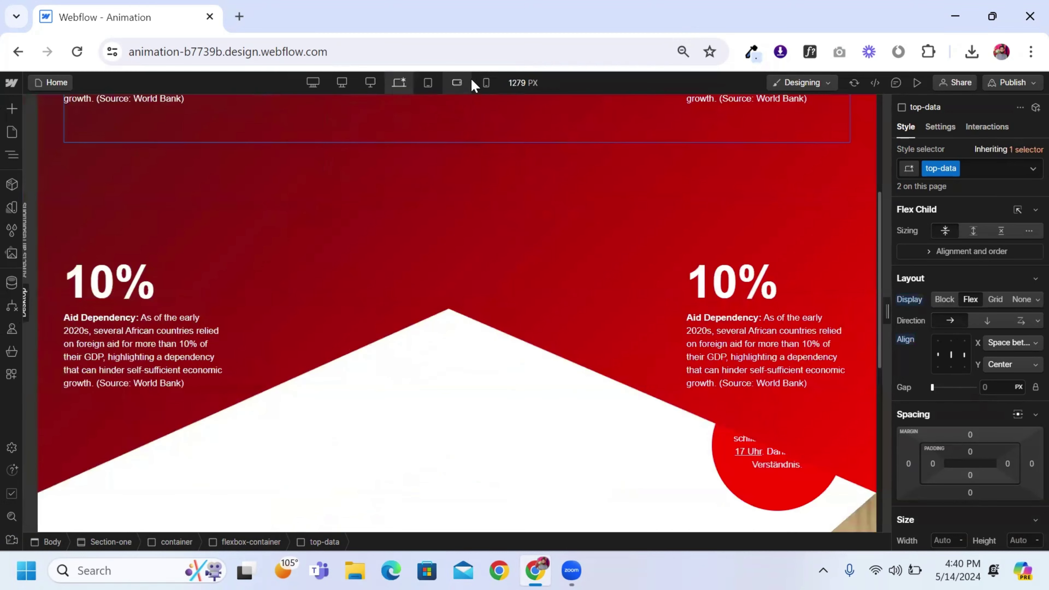
pyautogui.click(487, 83)
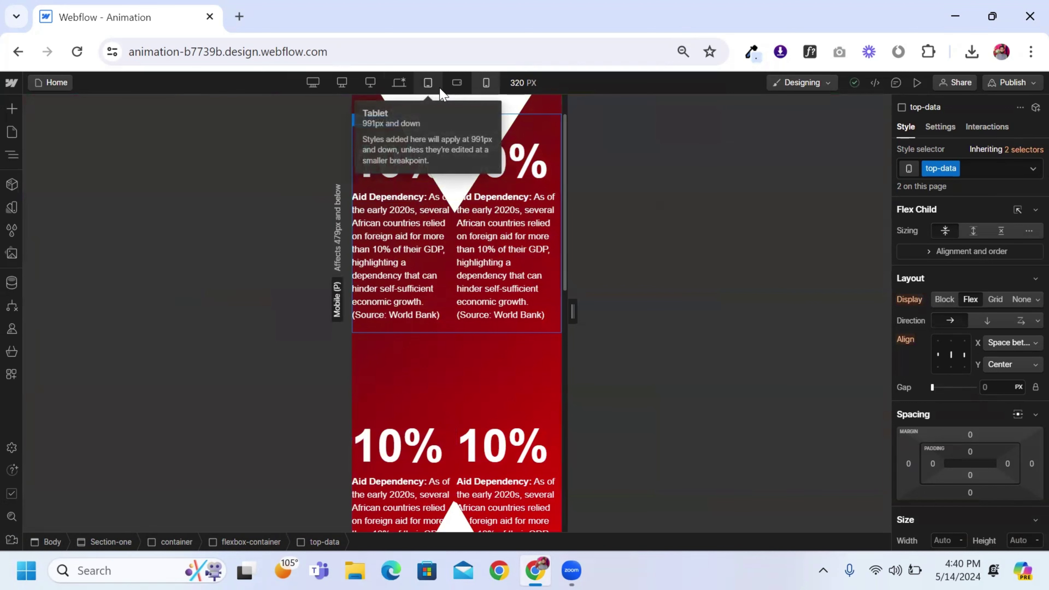
pyautogui.scroll(1, 456, 197)
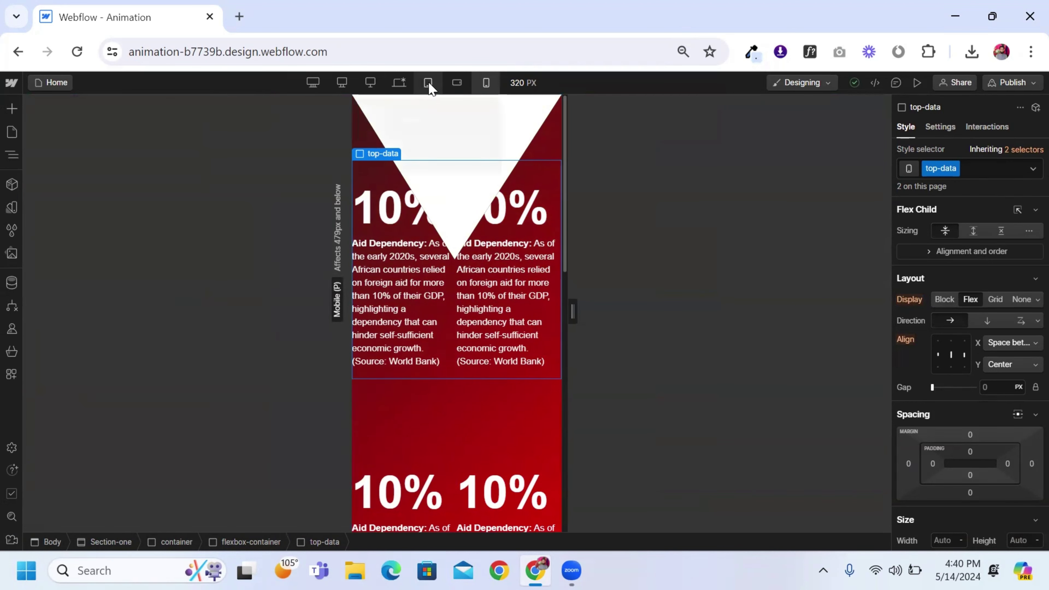
# Compare the page at the base desktop, 1440px and 1920px breakpoints, down to the classroom image
pyautogui.click(399, 82)
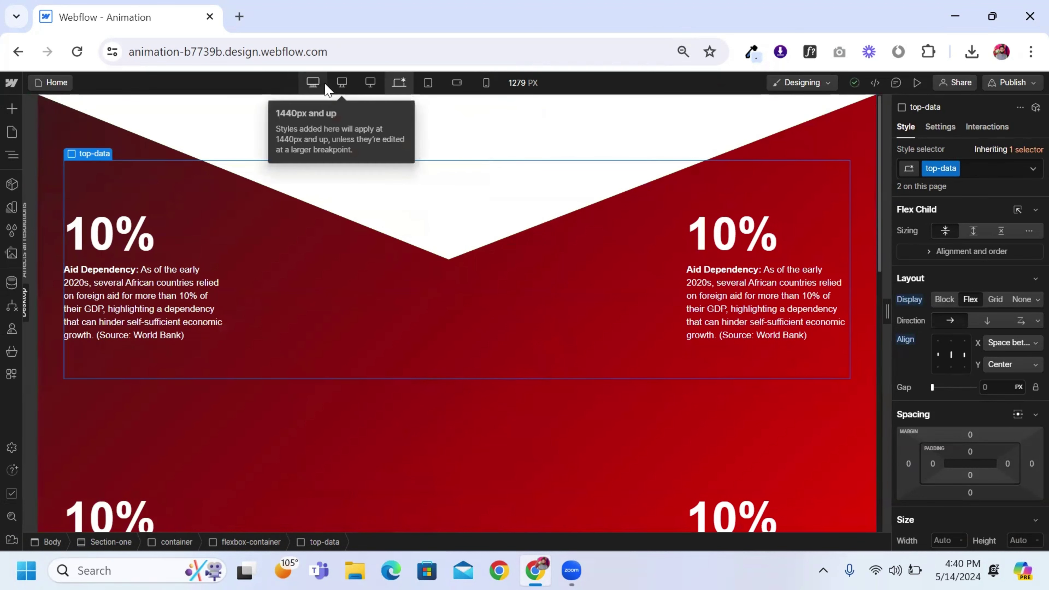
pyautogui.click(313, 83)
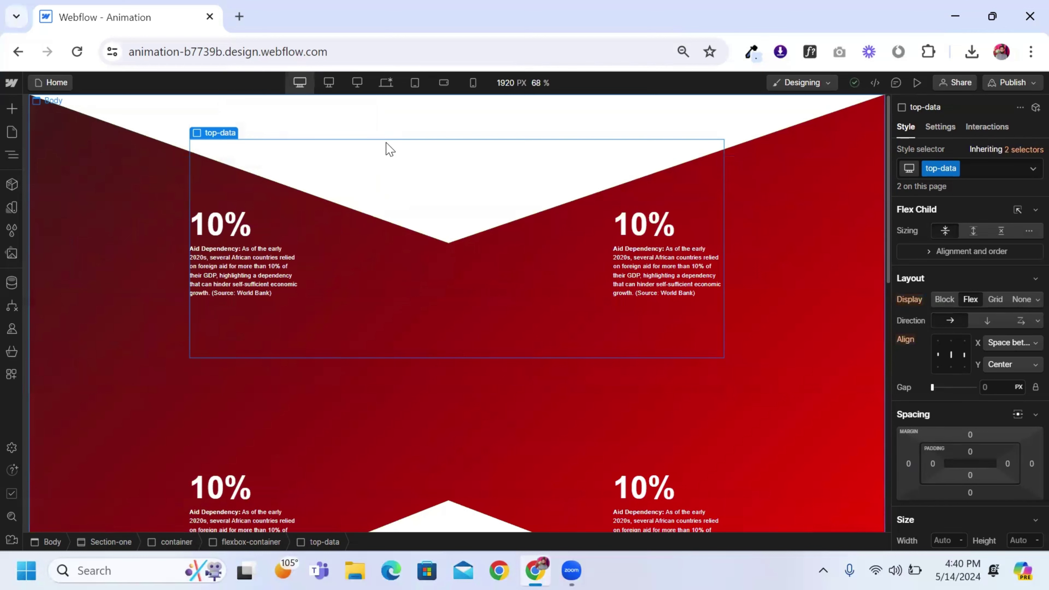
pyautogui.click(333, 84)
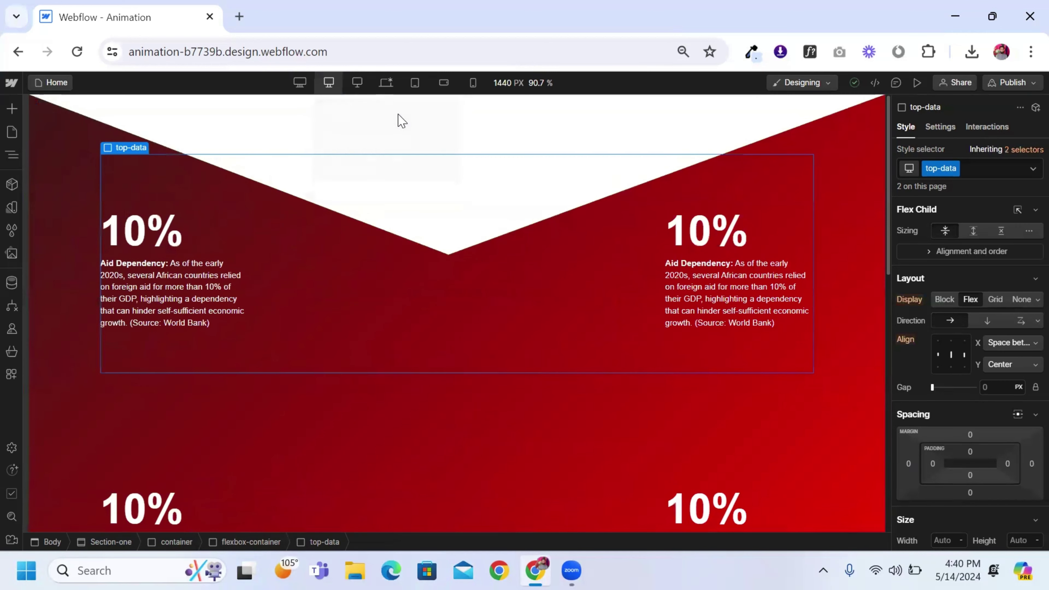
pyautogui.click(300, 82)
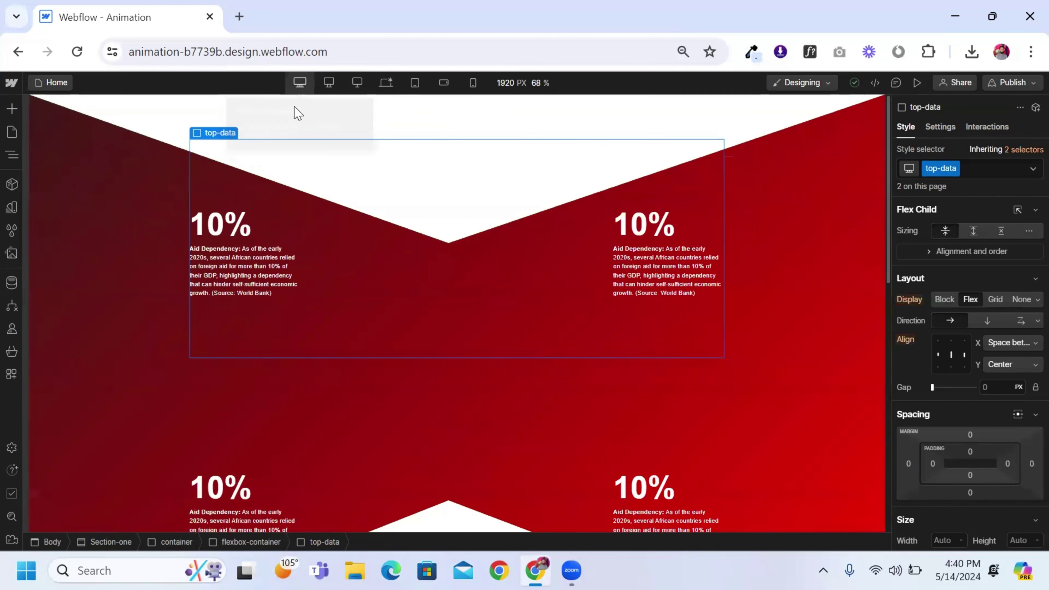
pyautogui.scroll(-5, 313, 269)
pyautogui.scroll(-3, 313, 269)
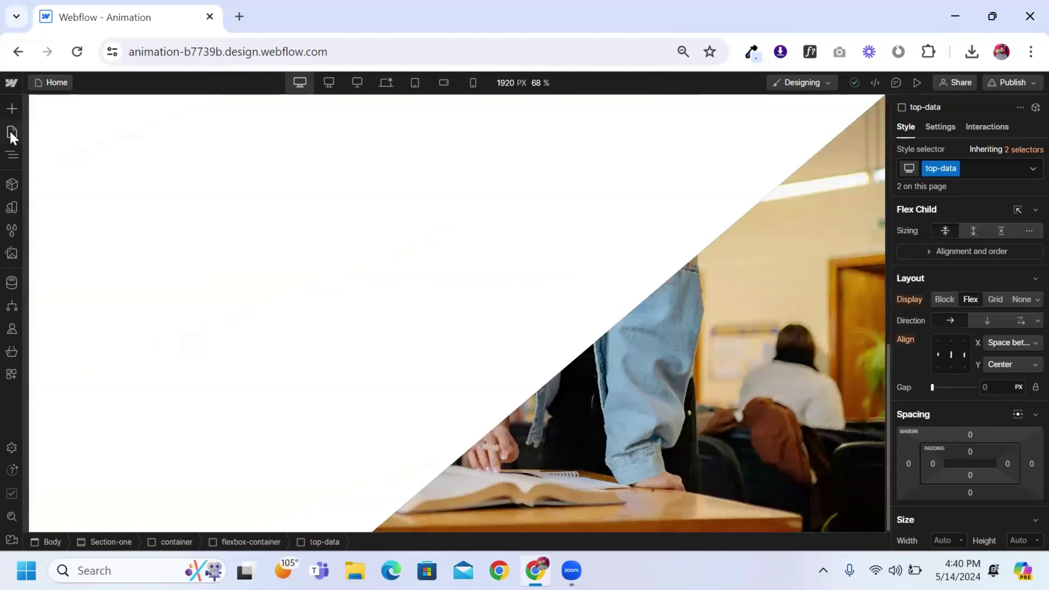
# Add a new Section element to the end of the Body while on the base desktop breakpoint
pyautogui.click(12, 133)
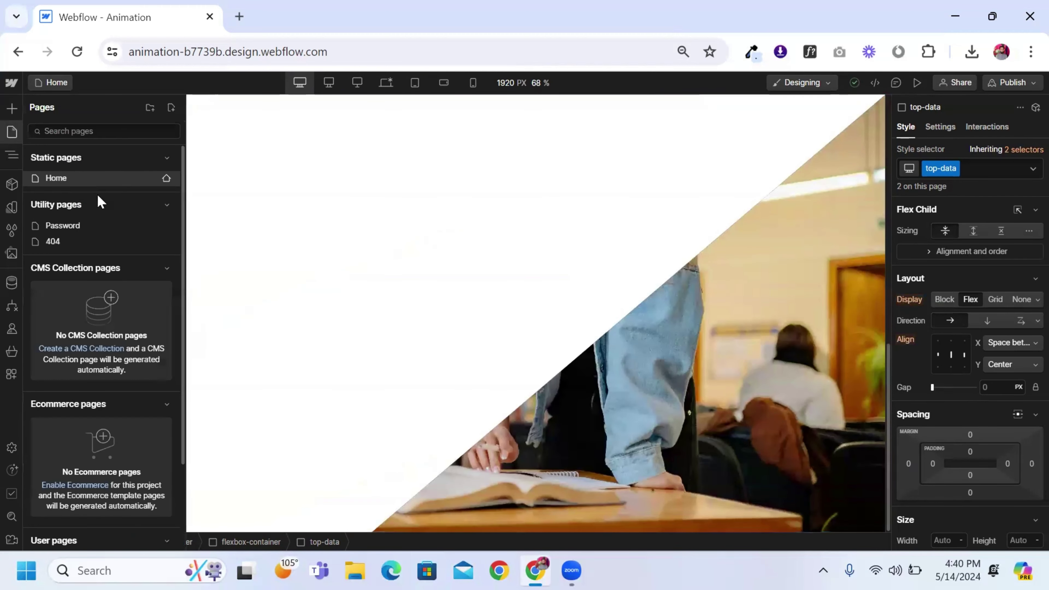
pyautogui.click(385, 82)
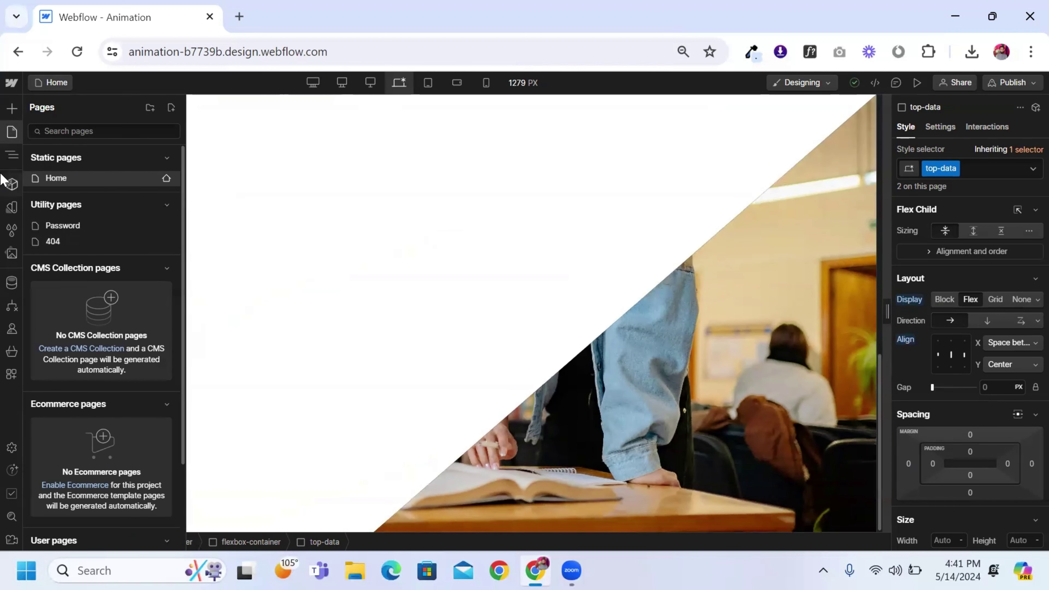
pyautogui.click(12, 159)
pyautogui.click(31, 161)
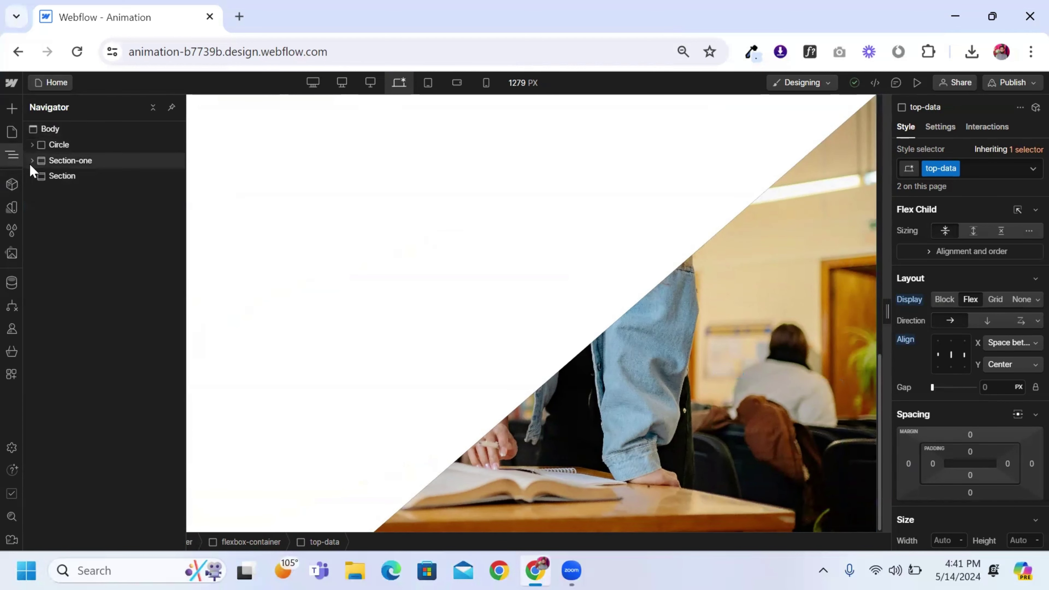
pyautogui.click(31, 129)
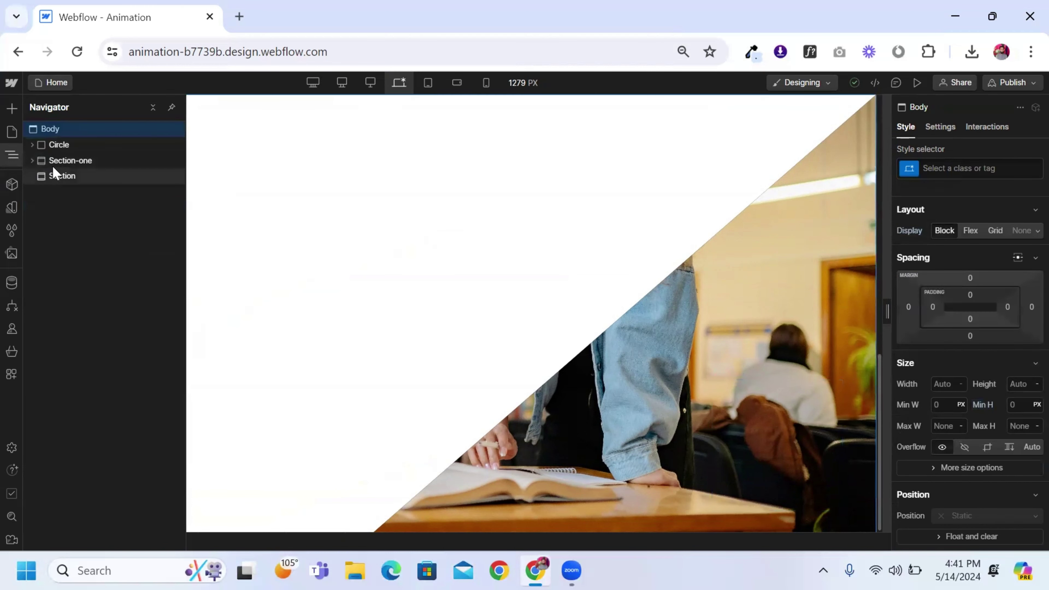
pyautogui.hotkey('ctrl', 'k')
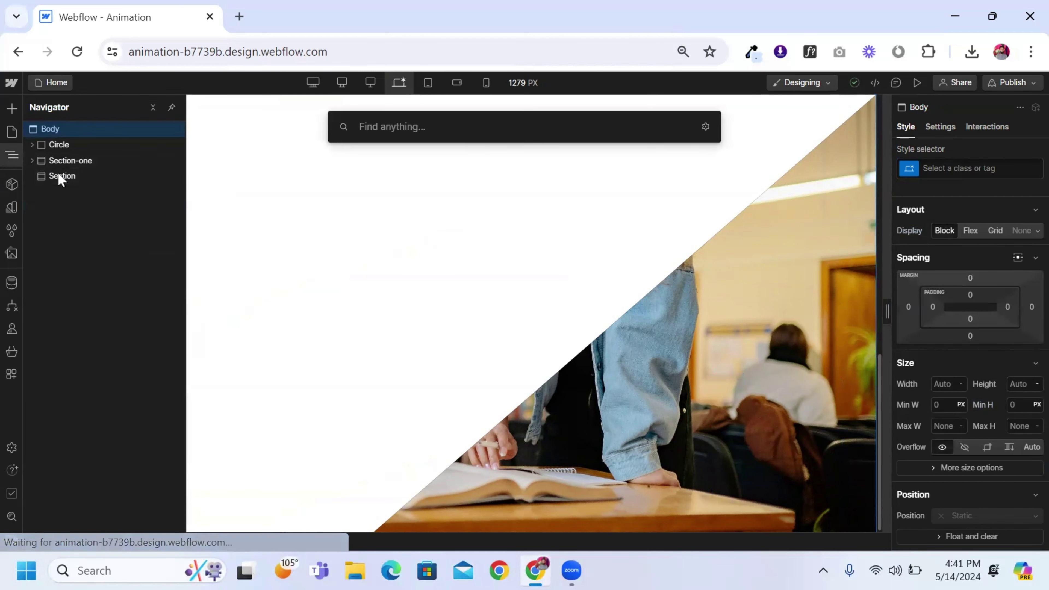
pyautogui.write('Section')
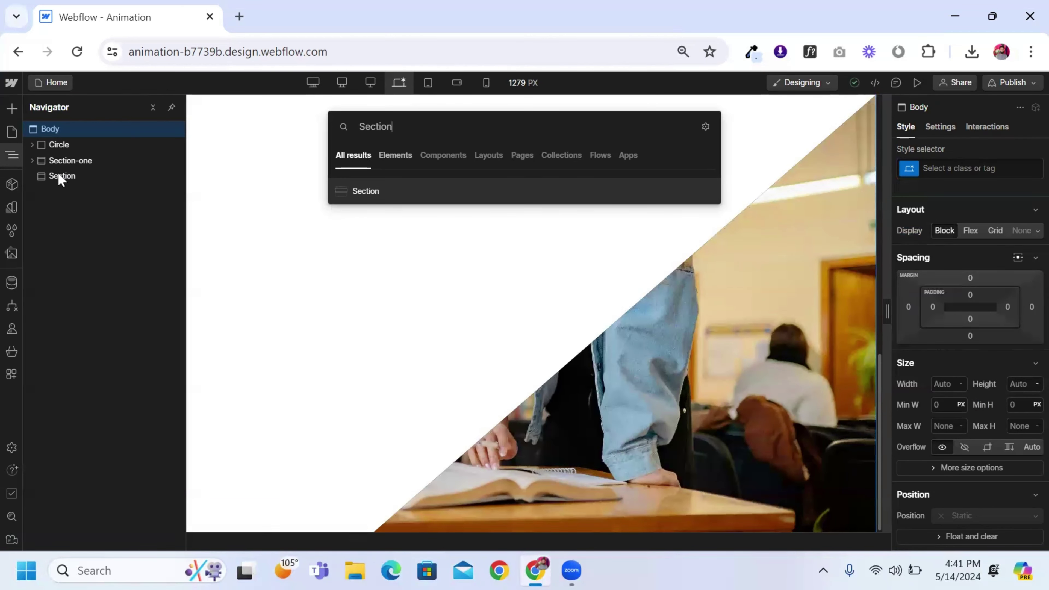
pyautogui.press('Return')
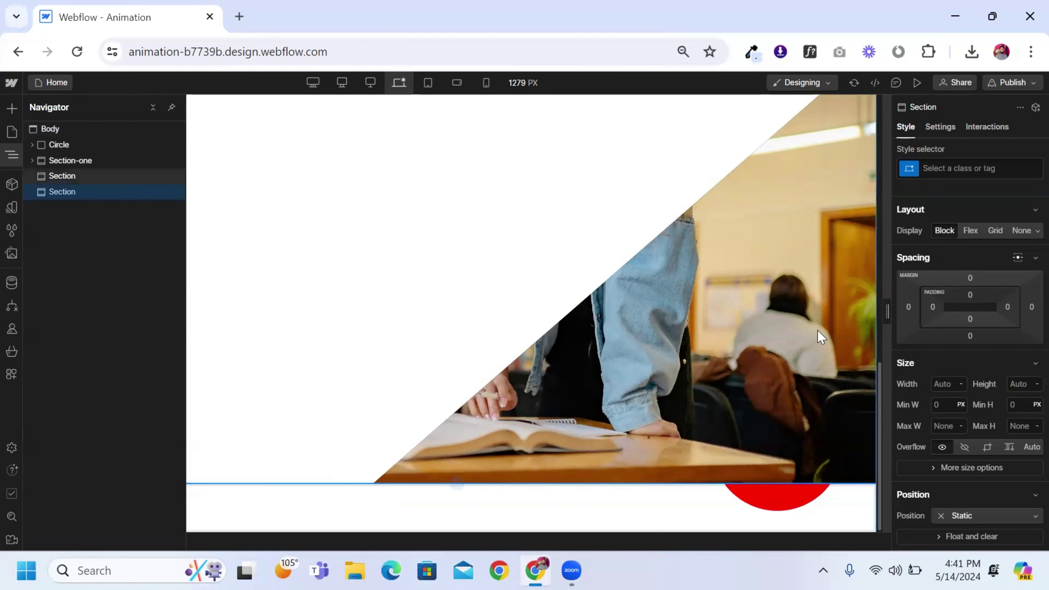
# Create the class Section-test and assign it to the newly added section
pyautogui.click(977, 168)
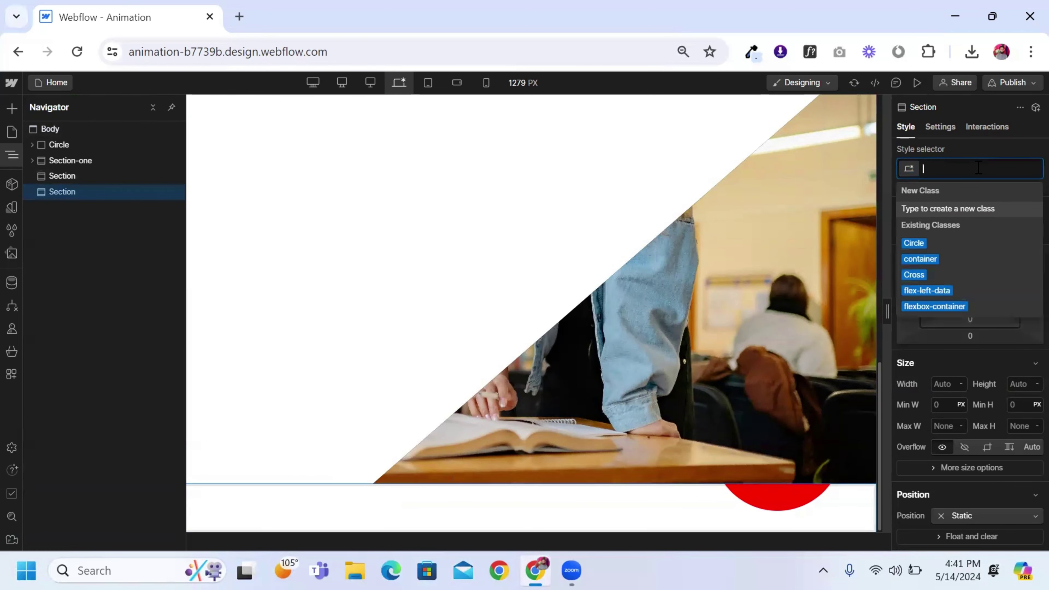
pyautogui.write('Secti')
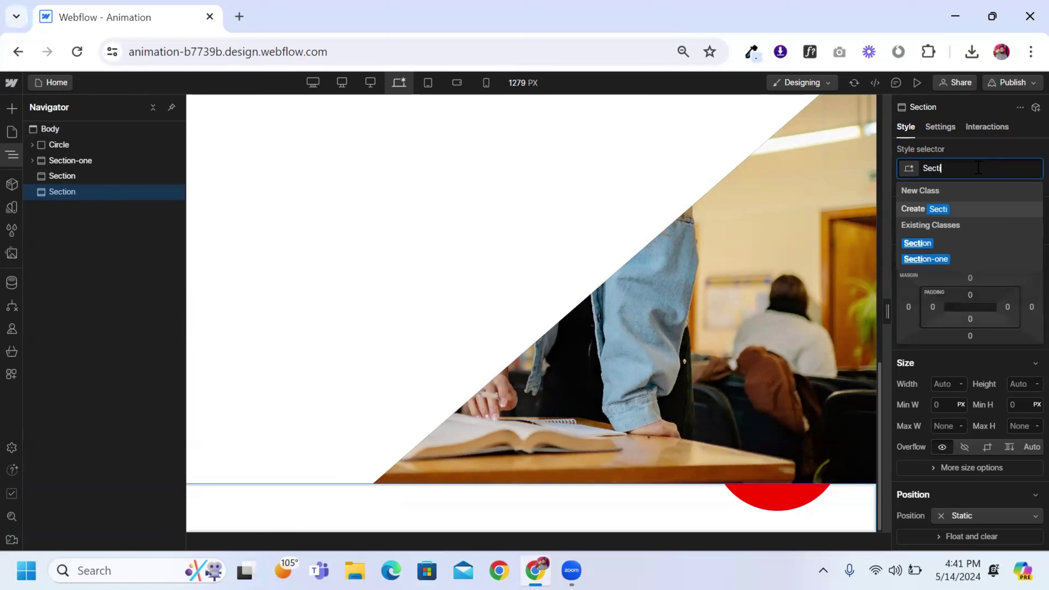
pyautogui.write('on-')
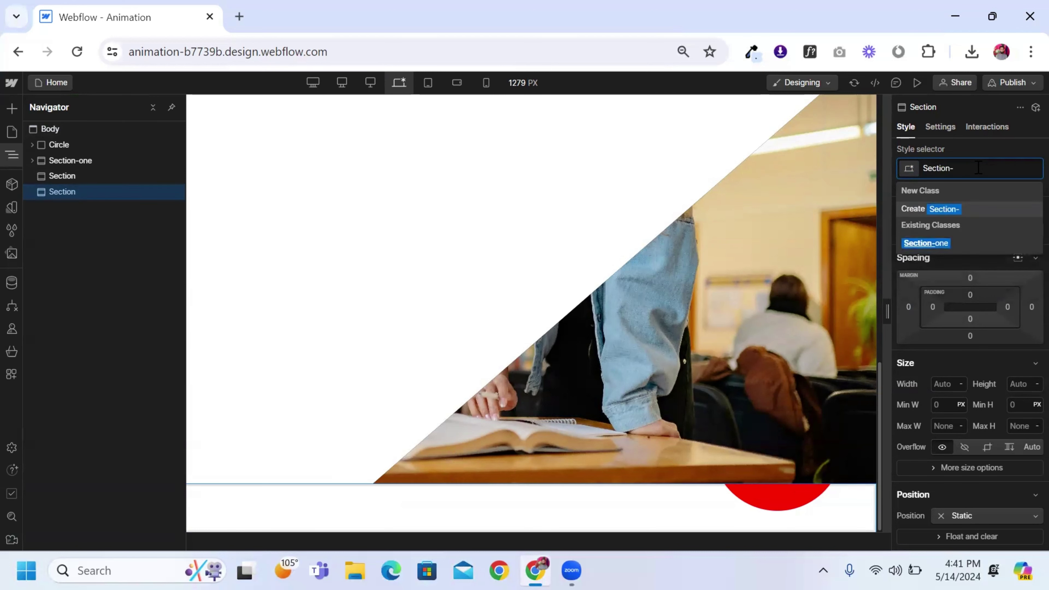
pyautogui.write('test')
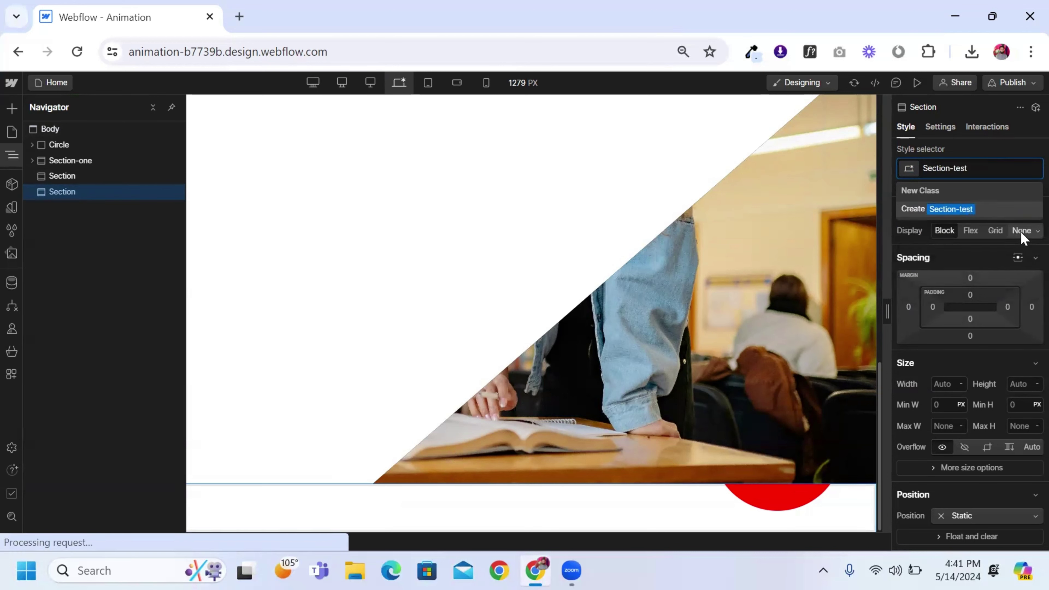
pyautogui.press('Return')
# Set the height of Section-test to 100
pyautogui.scroll(-8, 1028, 310)
pyautogui.scroll(5, 974, 266)
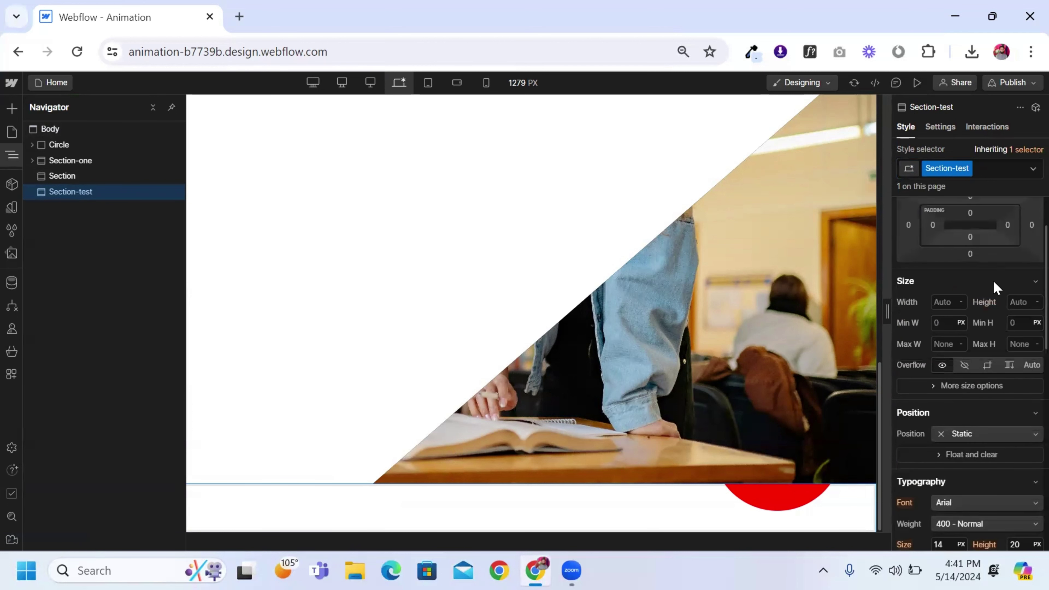
pyautogui.click(1024, 303)
pyautogui.write('100')
pyautogui.press('Return')
pyautogui.scroll(-6, 1021, 354)
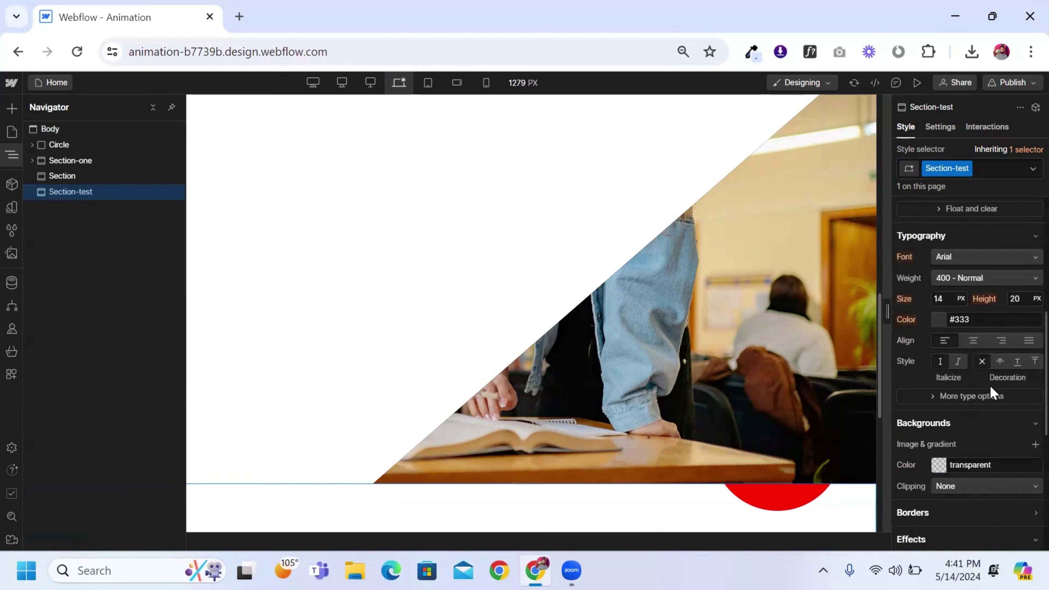
# Give Section-test a very dark blue background colour, #0b0028, on the base desktop breakpoint
pyautogui.scroll(-5, 908, 392)
pyautogui.scroll(2, 963, 380)
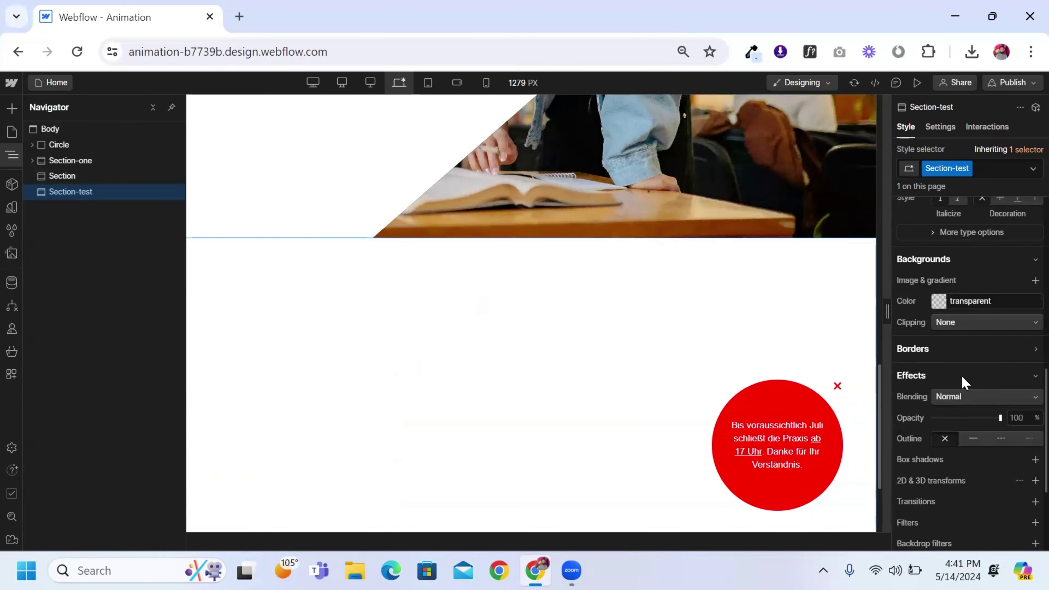
pyautogui.click(938, 306)
pyautogui.click(1007, 425)
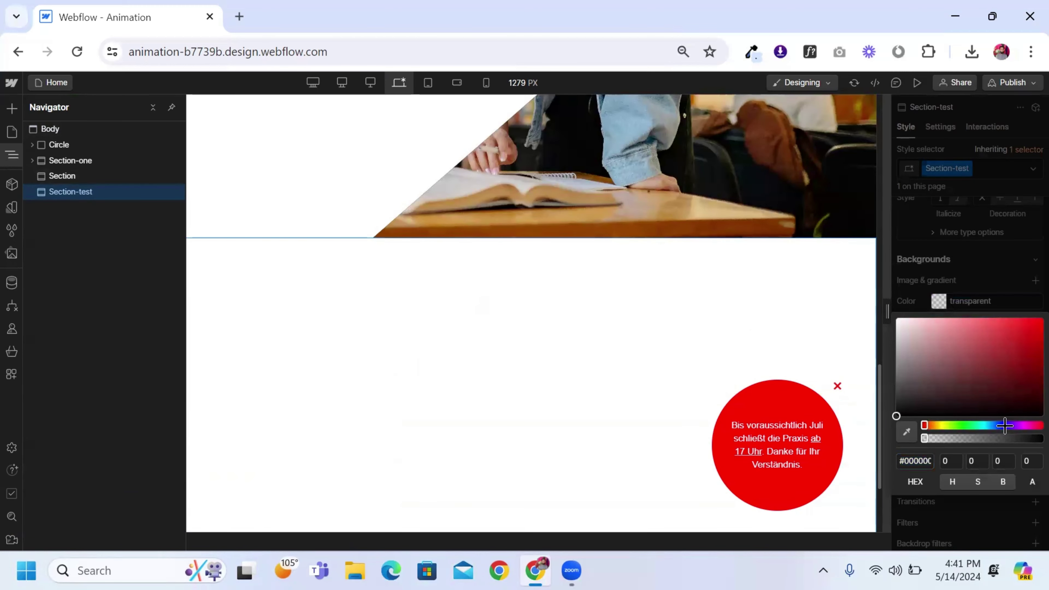
pyautogui.moveTo(1021, 374); pyautogui.dragTo(1041, 401)
pyautogui.scroll(-3, 707, 323)
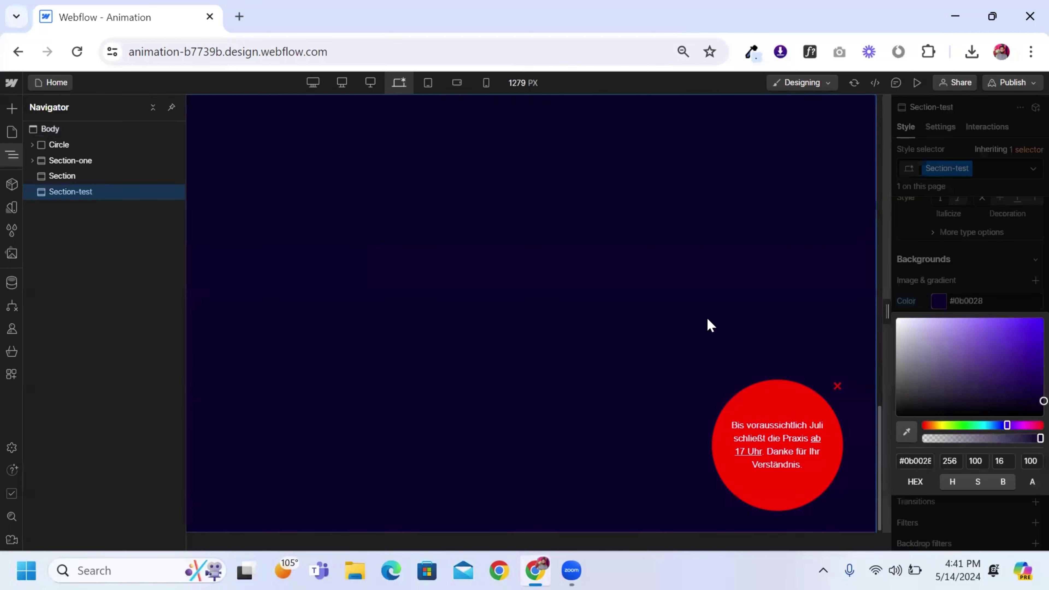
pyautogui.click(595, 302)
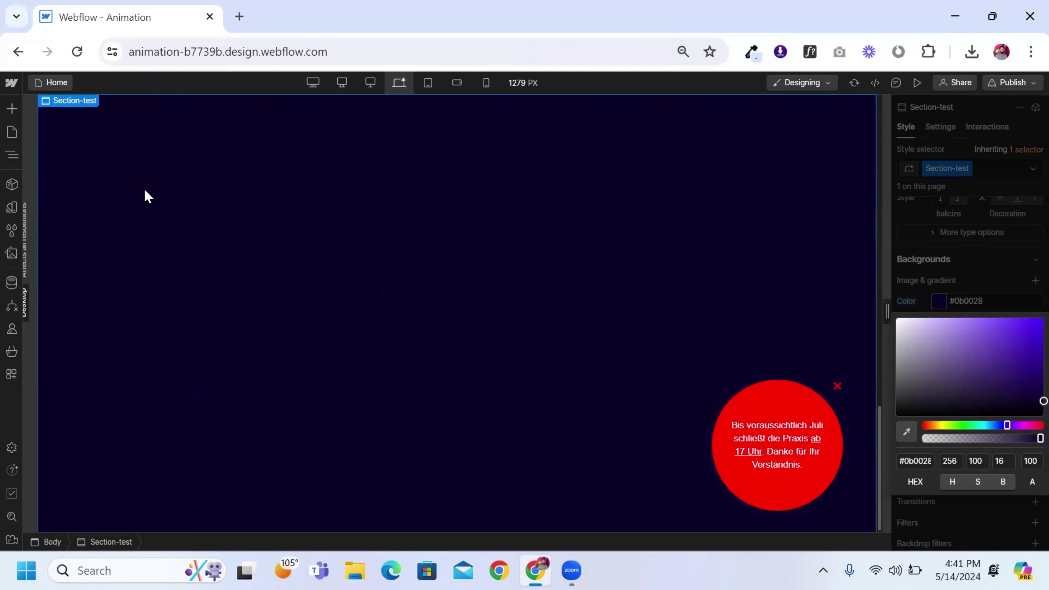
# At the 1920px breakpoint, set the background colour of Section-test to black
pyautogui.click(312, 84)
pyautogui.scroll(-5, 244, 239)
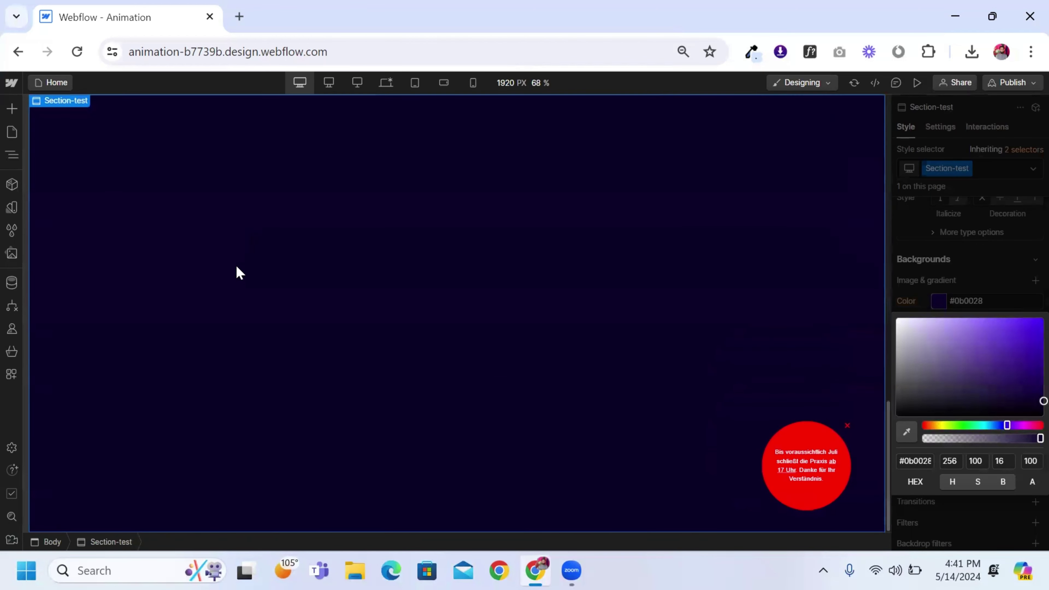
pyautogui.click(939, 300)
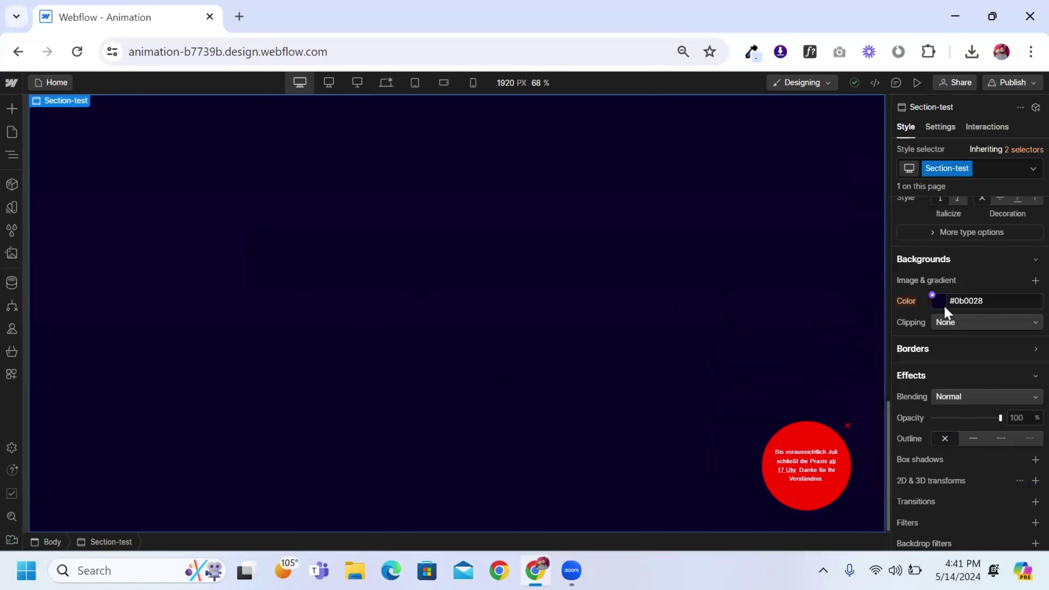
pyautogui.click(943, 302)
pyautogui.moveTo(961, 365); pyautogui.dragTo(885, 444)
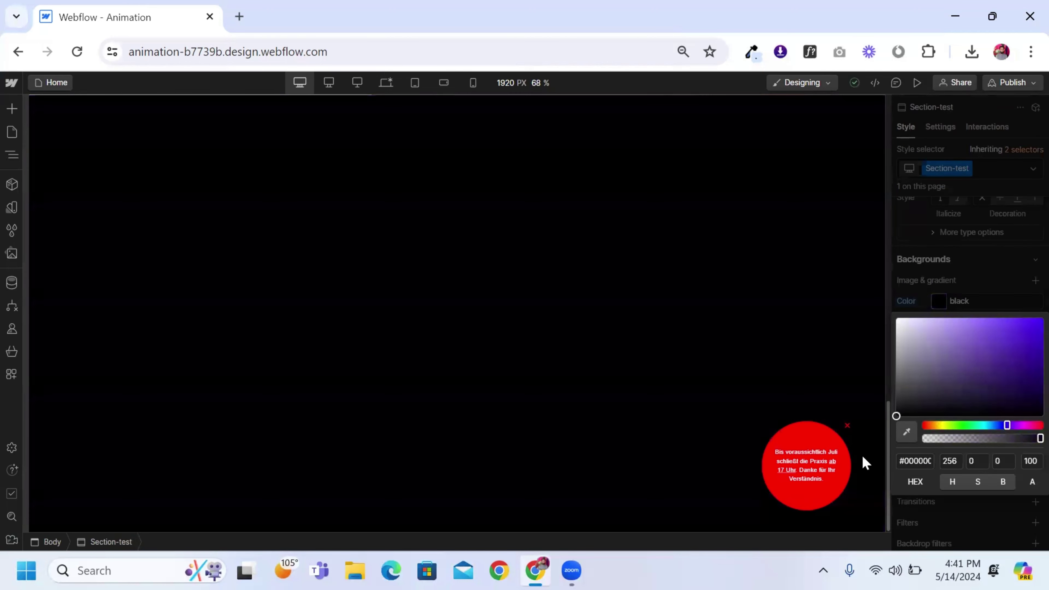
# Compare the background of Section-test across the 1920px, 1440px, 1280px, base desktop, tablet and mobile landscape breakpoints
pyautogui.click(332, 89)
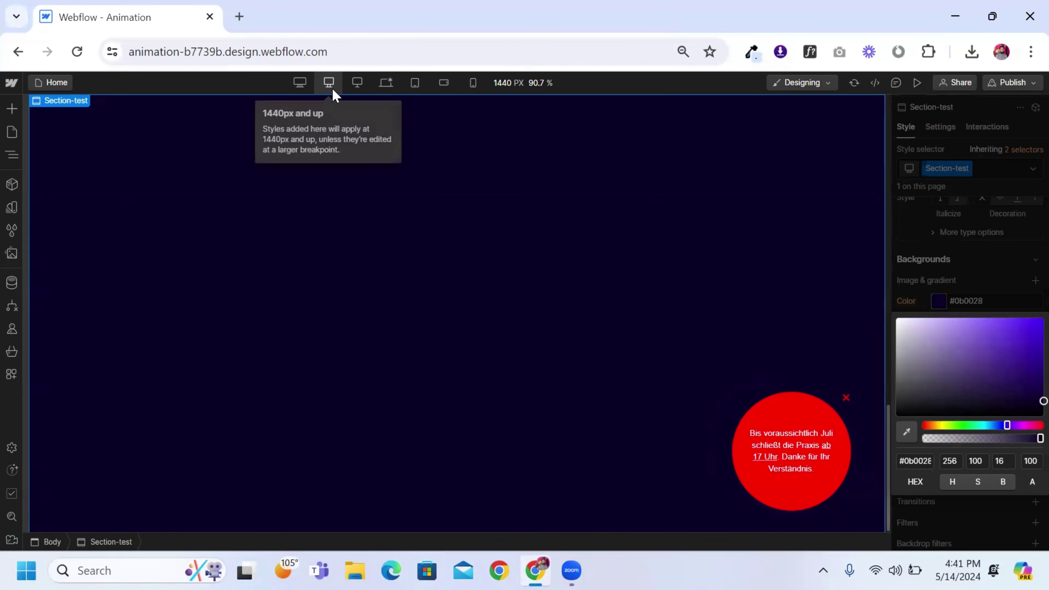
pyautogui.click(356, 84)
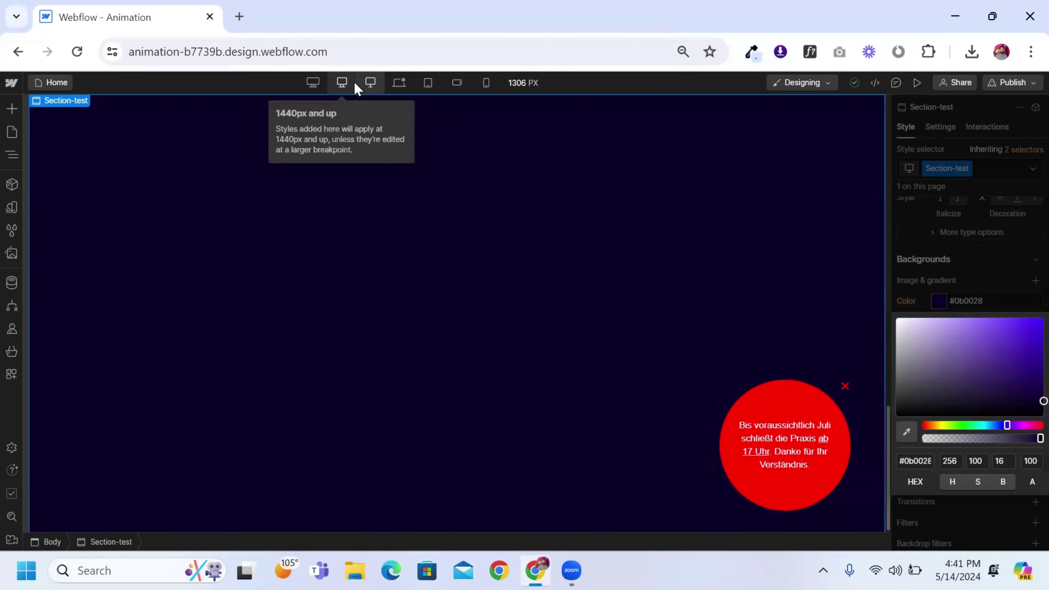
pyautogui.click(389, 87)
pyautogui.click(312, 84)
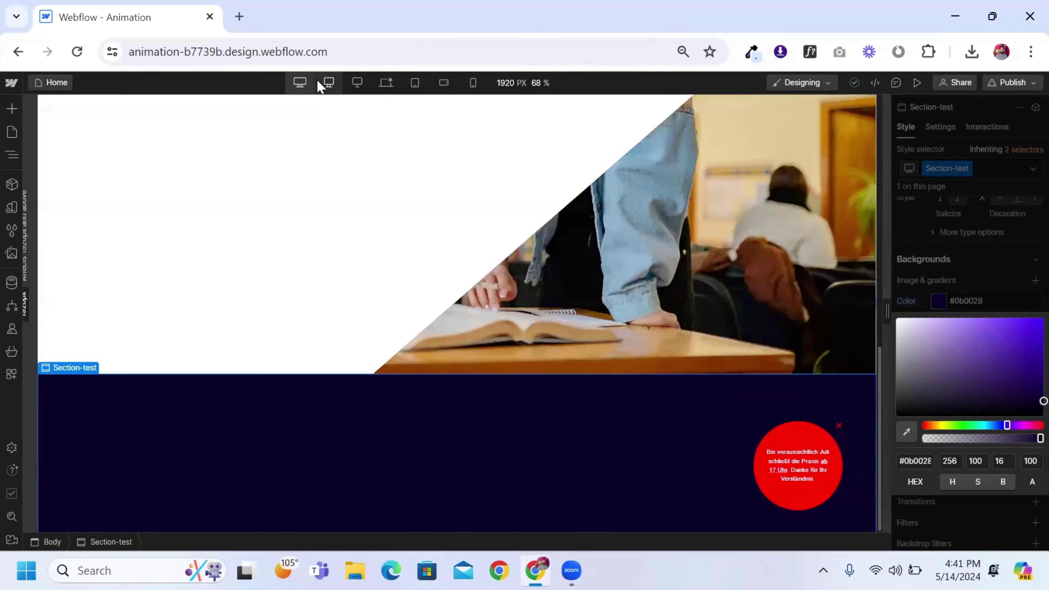
pyautogui.scroll(-5, 351, 157)
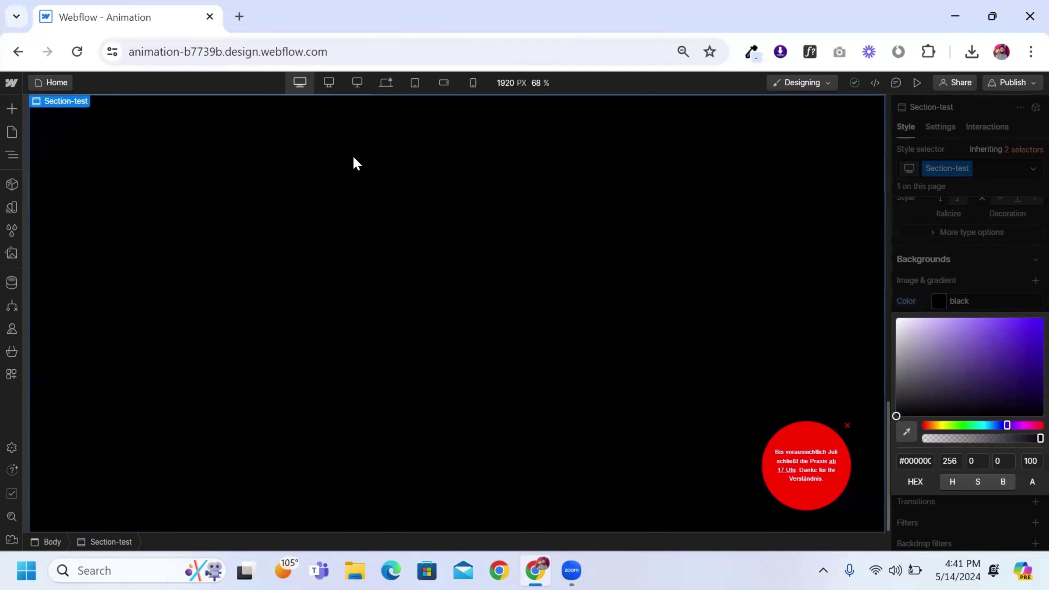
pyautogui.click(387, 84)
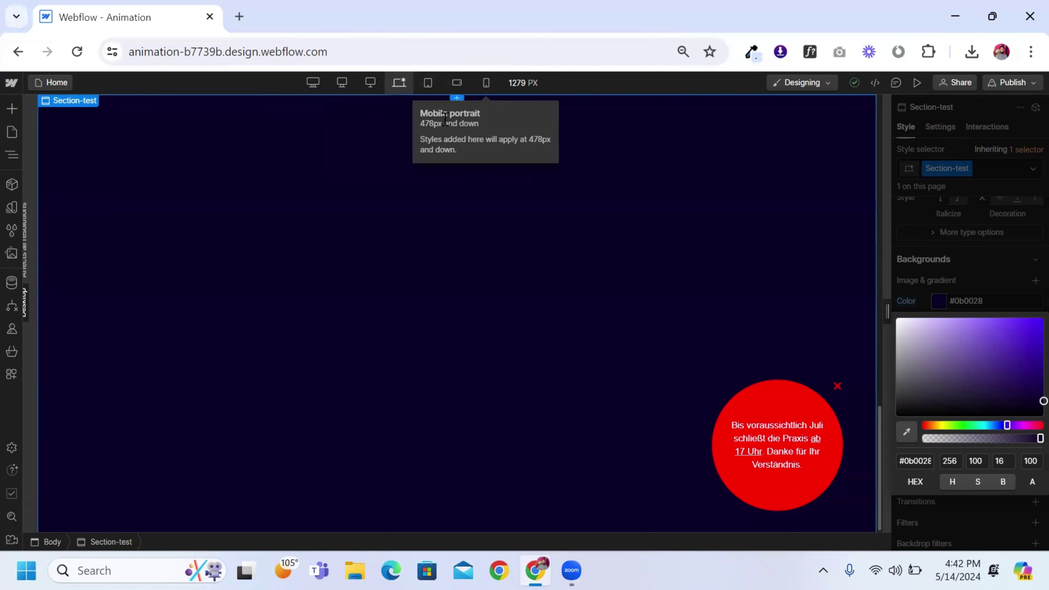
pyautogui.click(428, 84)
pyautogui.click(456, 84)
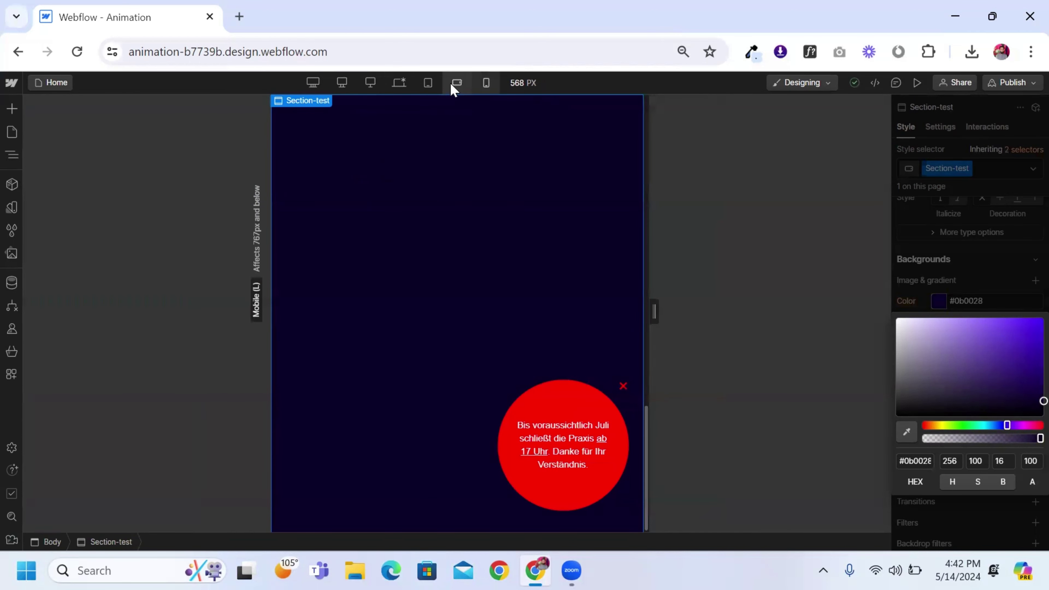
pyautogui.click(399, 83)
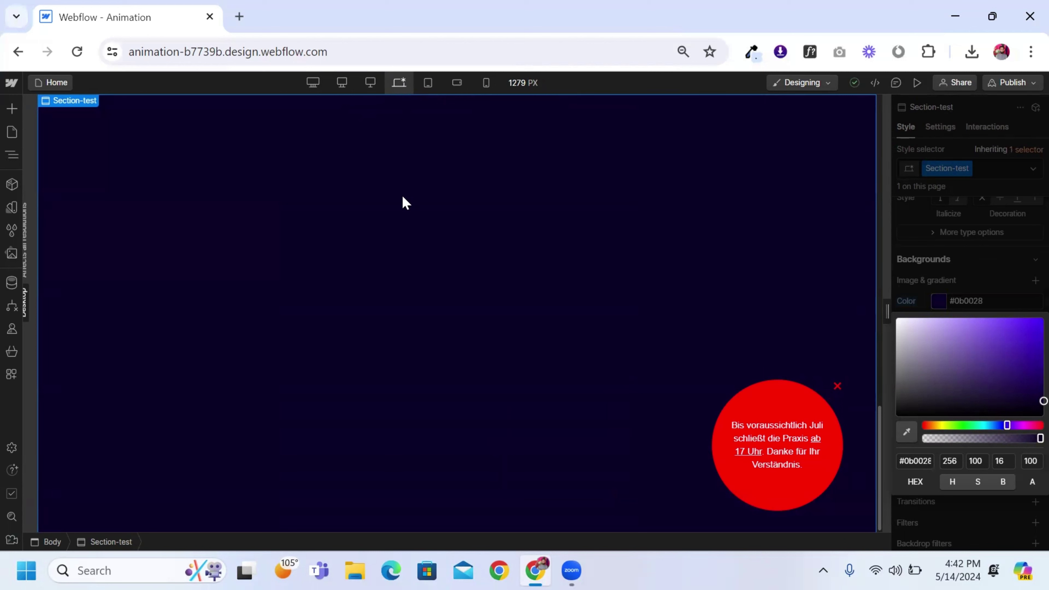
pyautogui.click(371, 83)
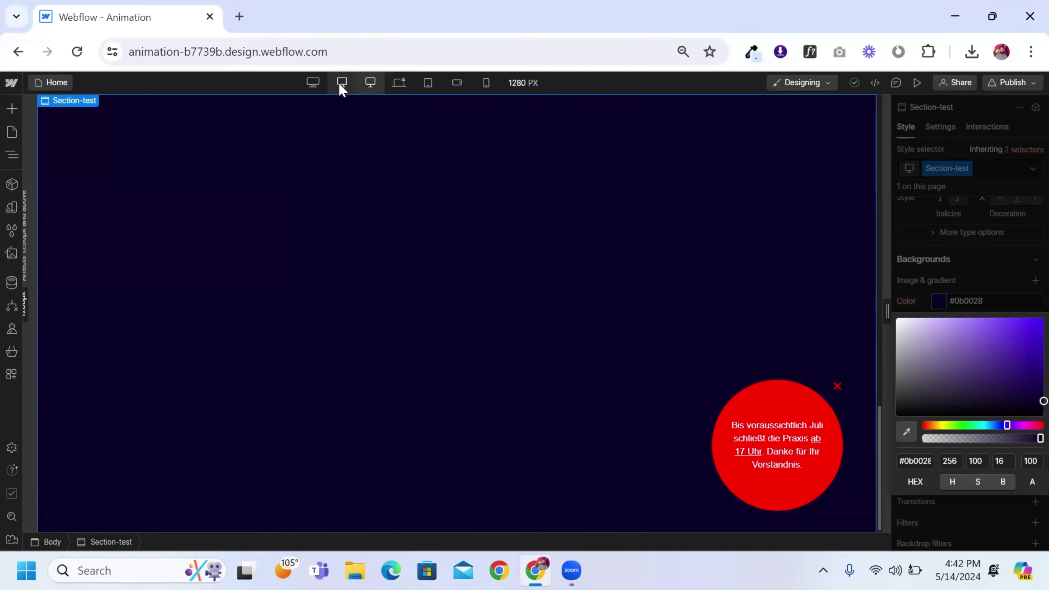
pyautogui.click(311, 85)
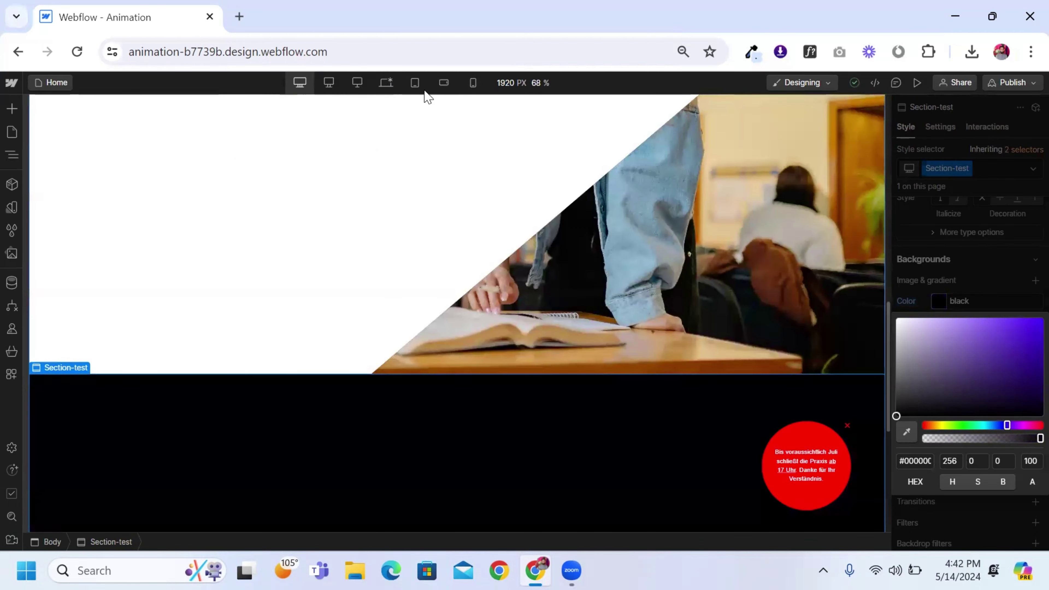
# At the 1440px breakpoint, set the background colour of Section-test to bright green, #1f0
pyautogui.click(329, 86)
pyautogui.scroll(-5, 354, 215)
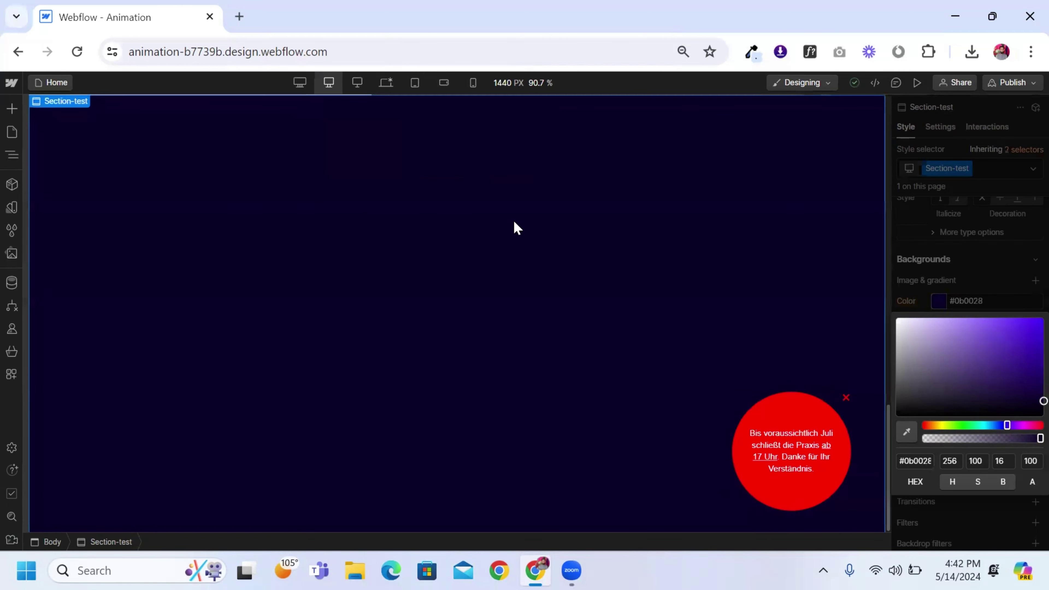
pyautogui.click(926, 306)
pyautogui.scroll(2, 946, 318)
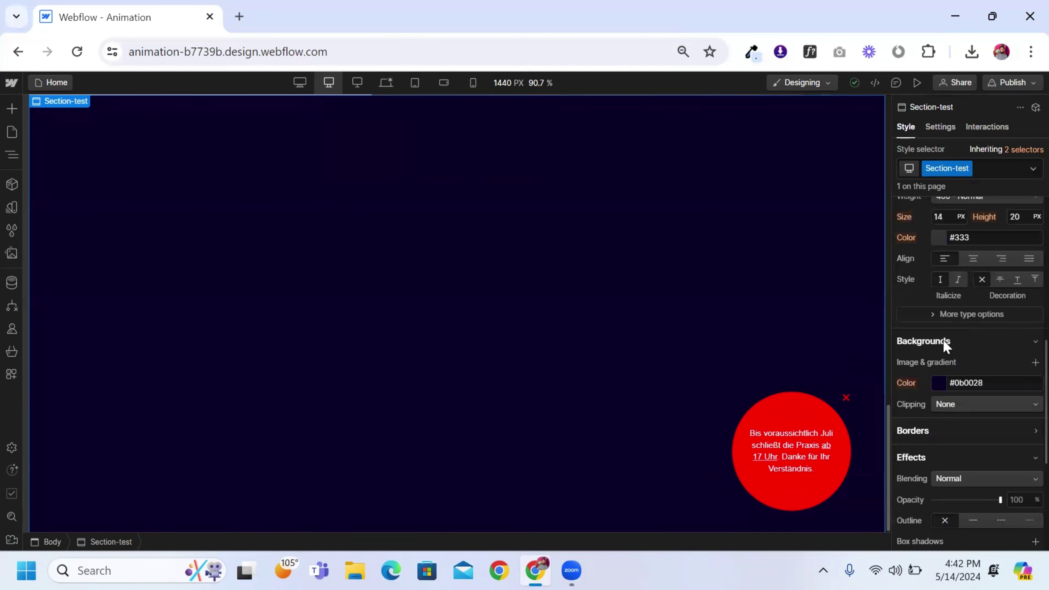
pyautogui.click(942, 387)
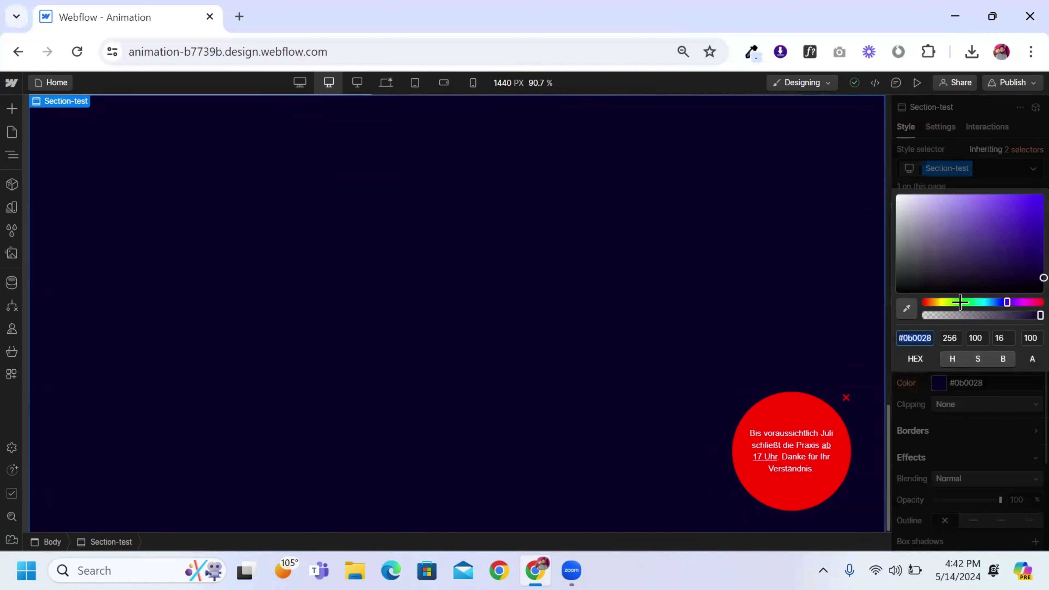
pyautogui.write('1f0')
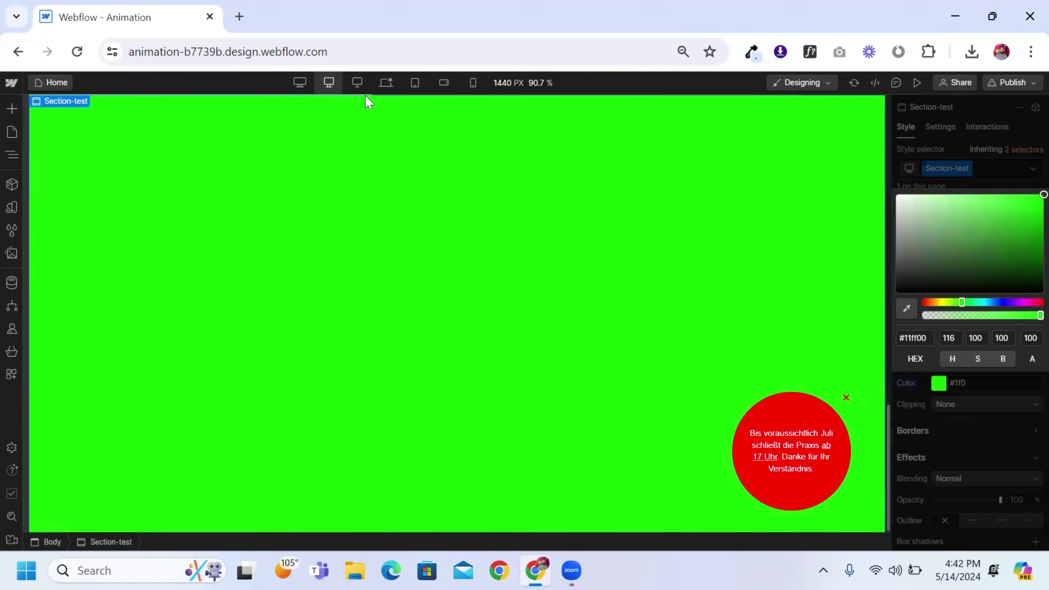
# Check which background colour Section-test takes at each larger breakpoint, the base desktop, tablet and mobile breakpoints
pyautogui.click(357, 82)
pyautogui.click(332, 84)
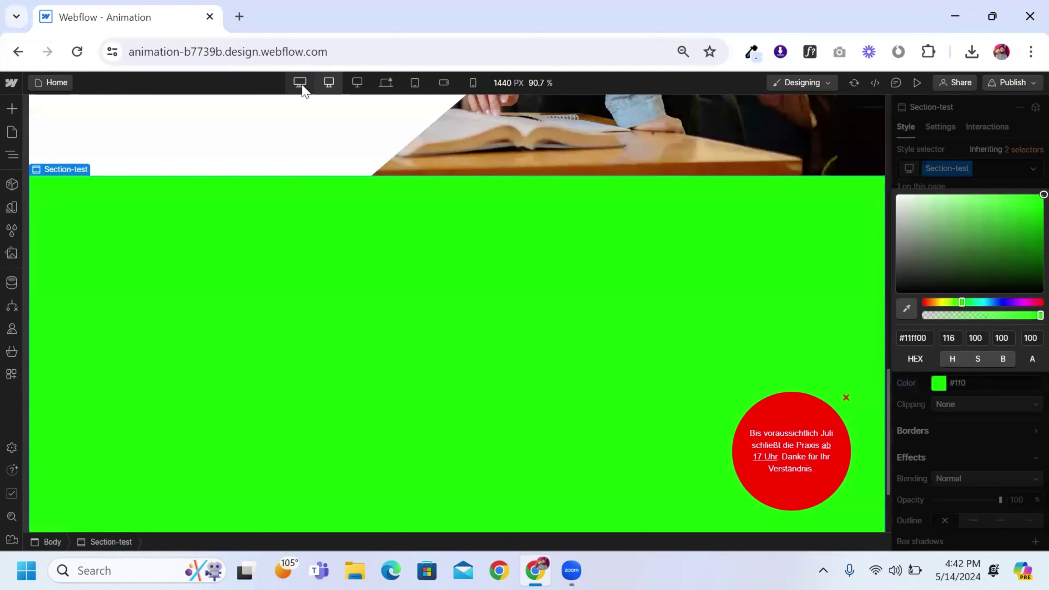
pyautogui.click(300, 83)
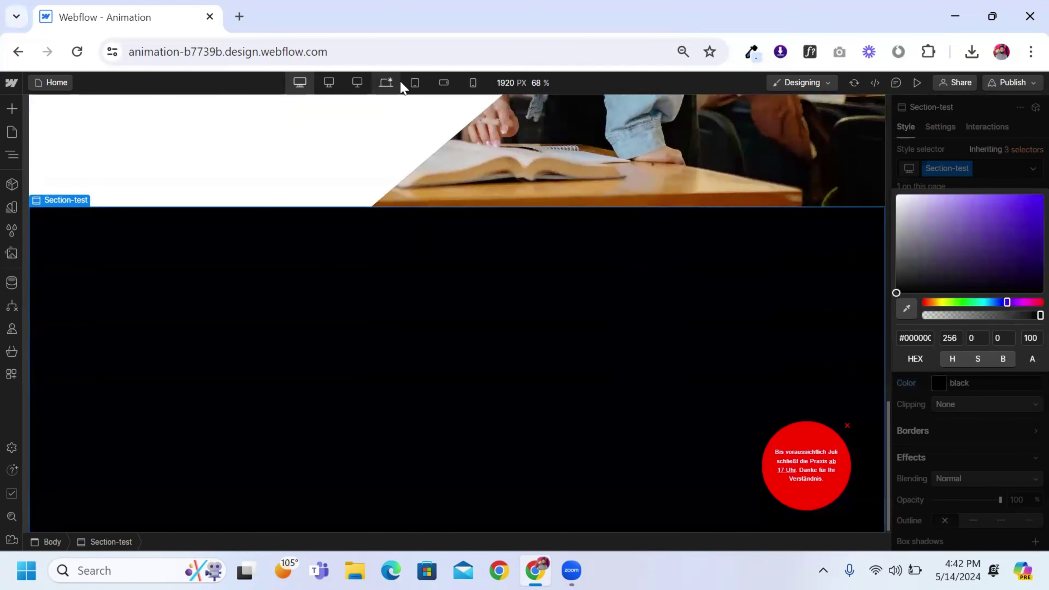
pyautogui.click(417, 85)
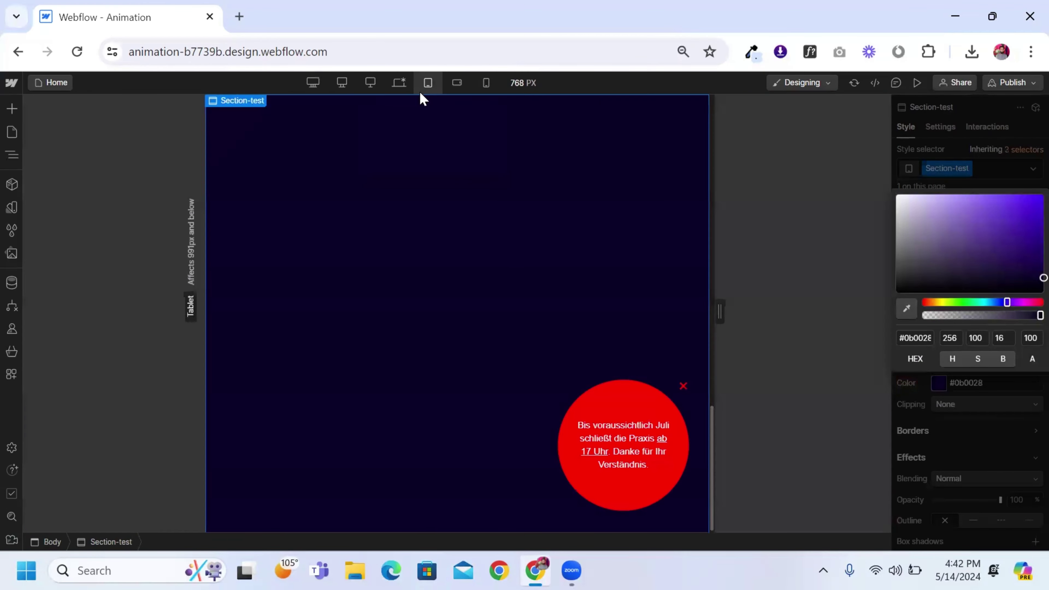
pyautogui.click(455, 86)
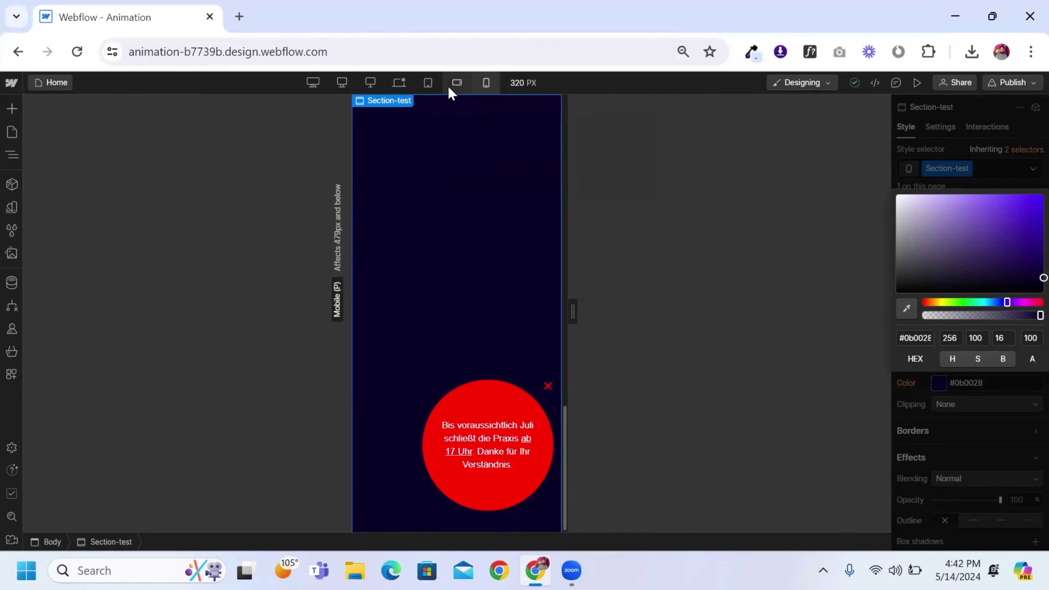
pyautogui.click(369, 83)
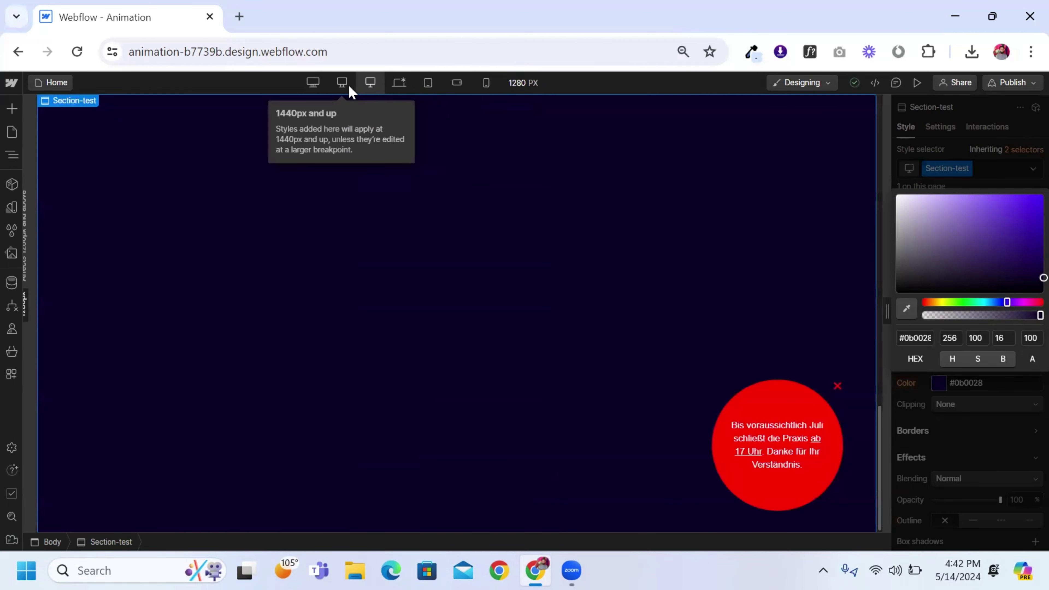
pyautogui.click(398, 82)
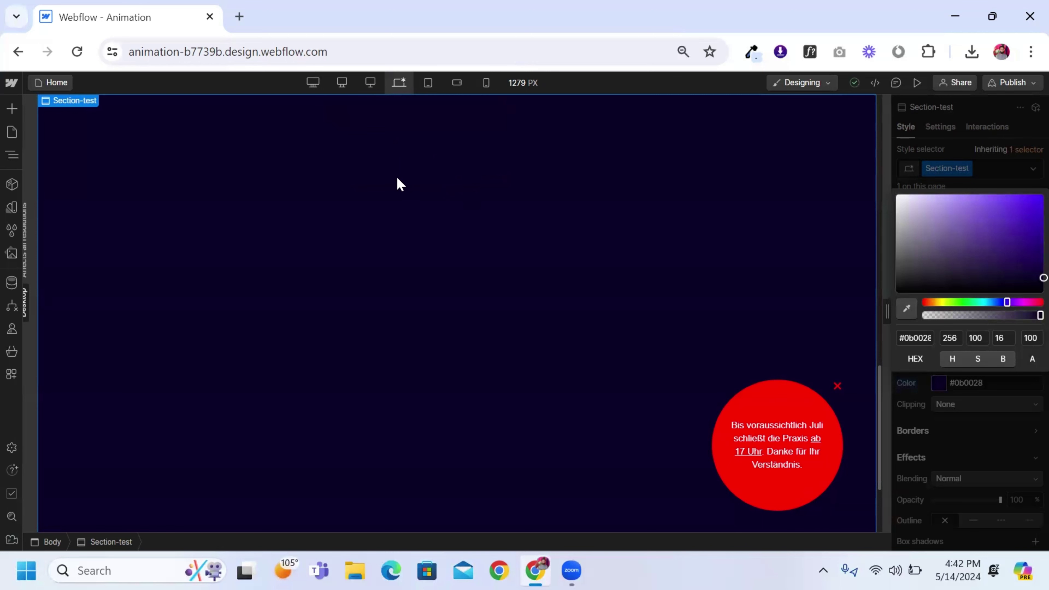
pyautogui.click(314, 84)
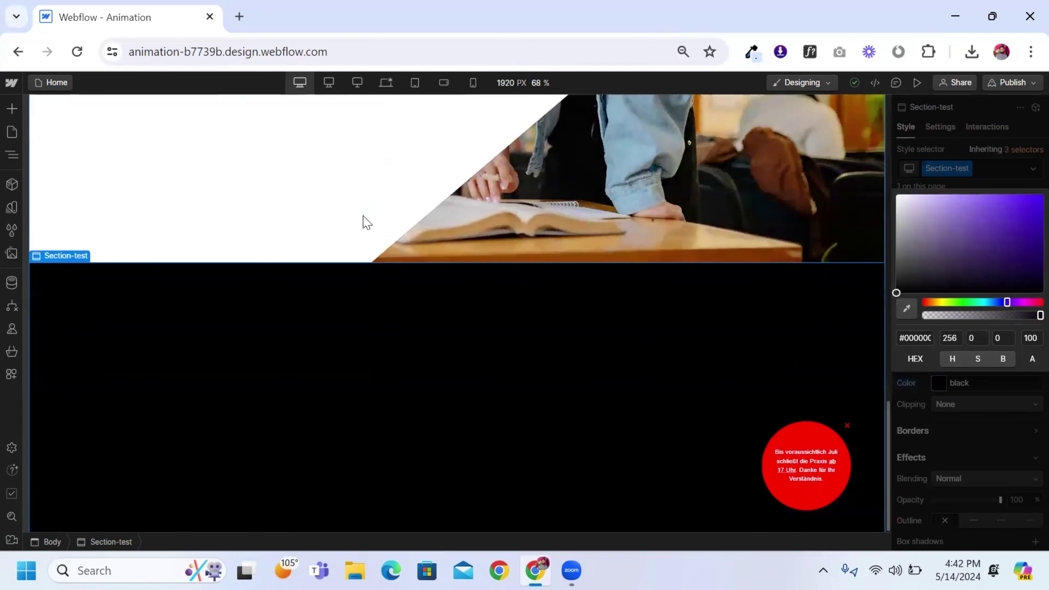
pyautogui.click(328, 84)
pyautogui.click(363, 84)
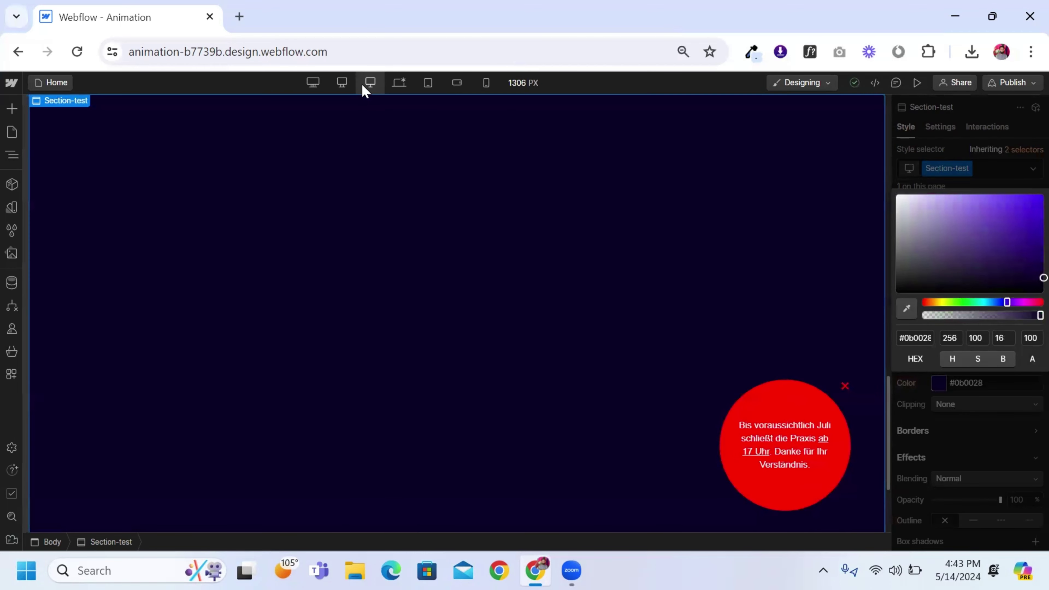
pyautogui.click(395, 89)
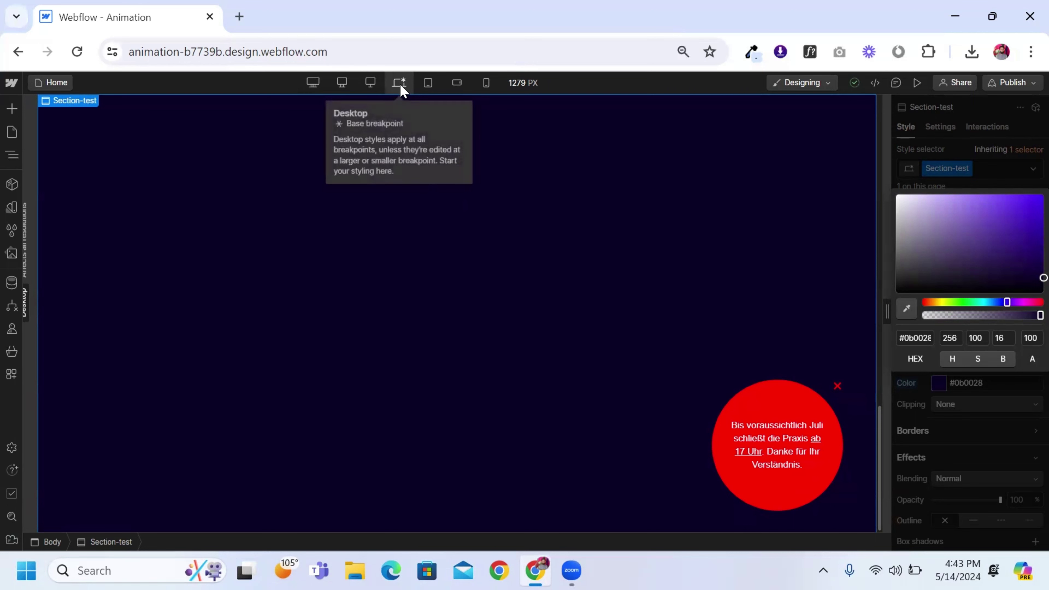
# Search Google for "webflow templates" in a new browser tab
pyautogui.click(239, 15)
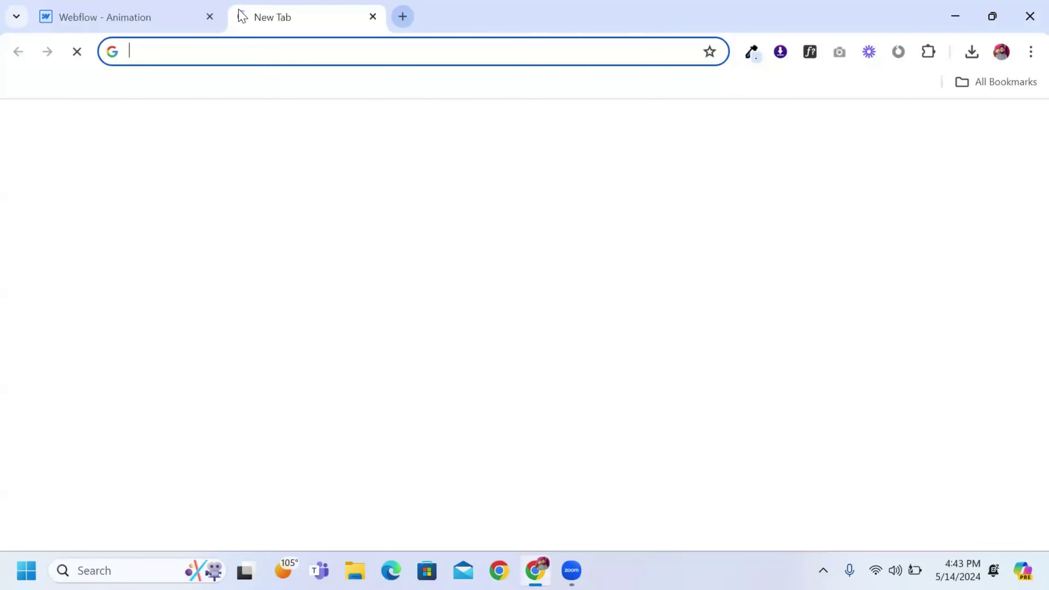
pyautogui.write('webflow')
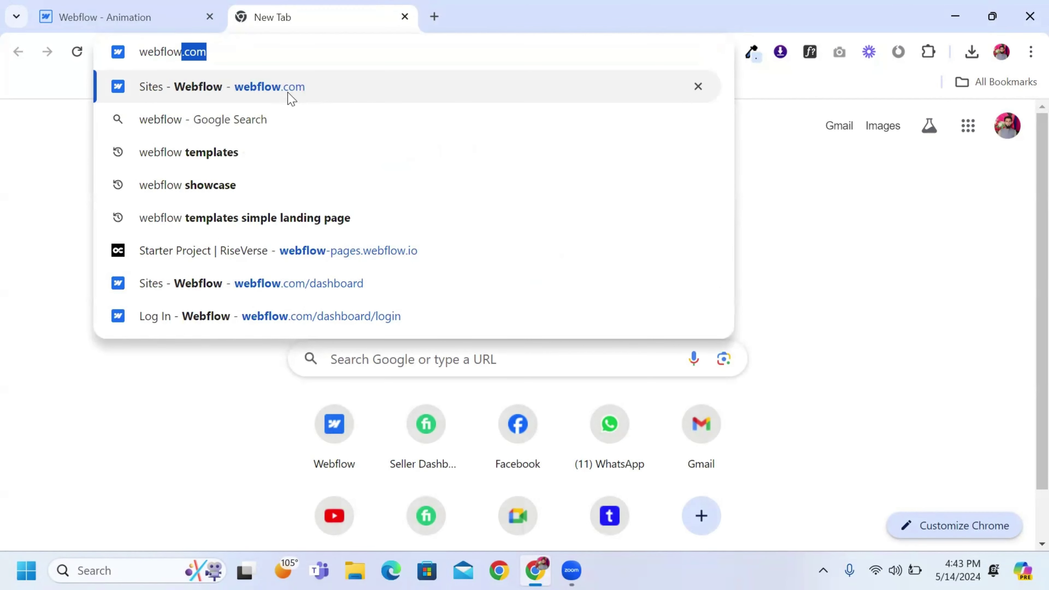
pyautogui.write(' template')
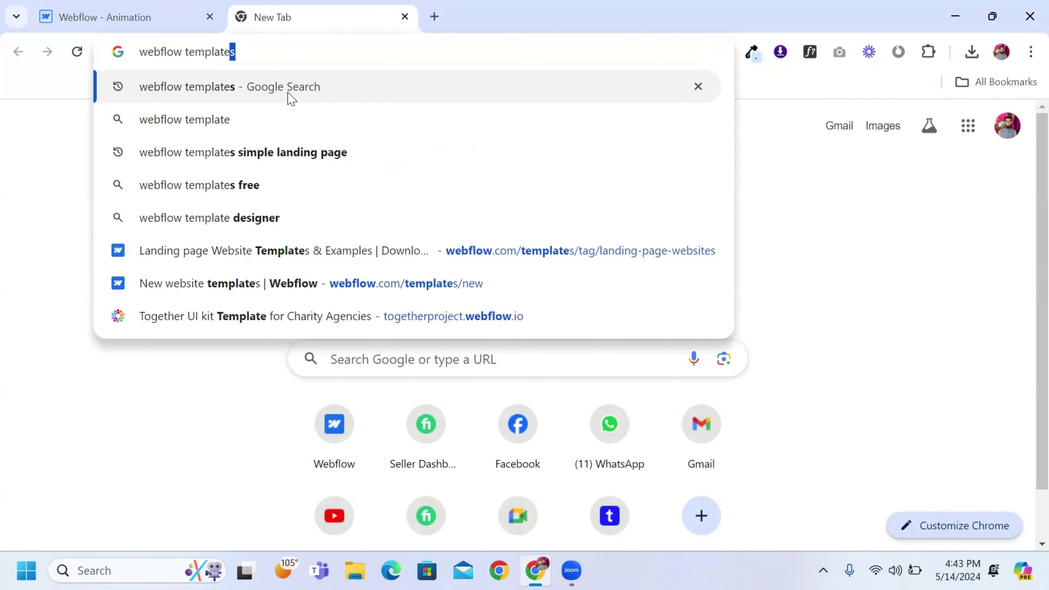
pyautogui.click(291, 88)
# Open the Business Website Templates & Examples result in a separate tab and browse its template listing
pyautogui.scroll(-7, 314, 231)
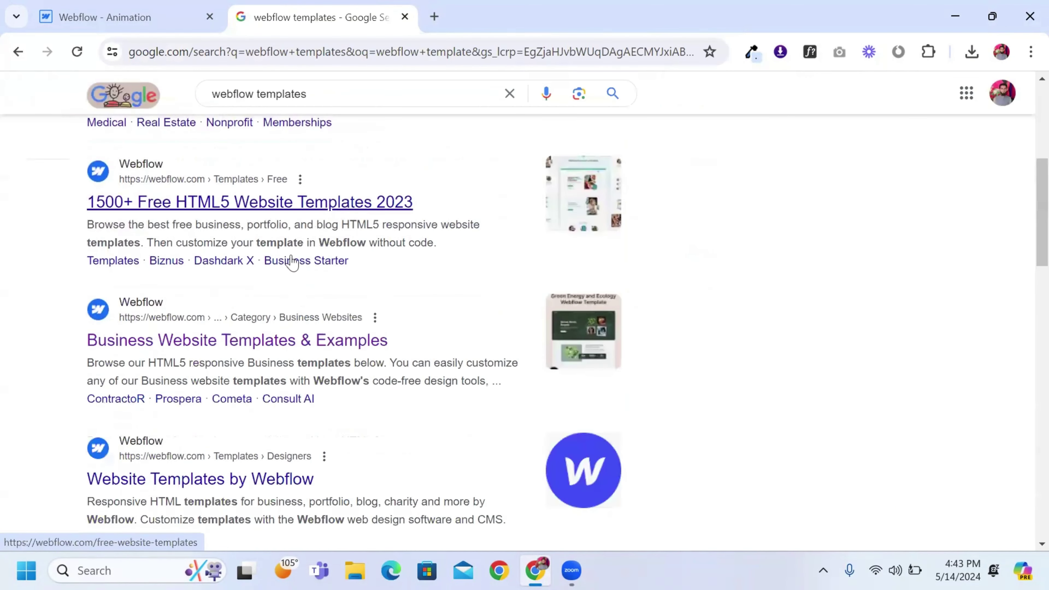
pyautogui.keyDown('ctrl'); pyautogui.click(282, 349); pyautogui.keyUp('ctrl')
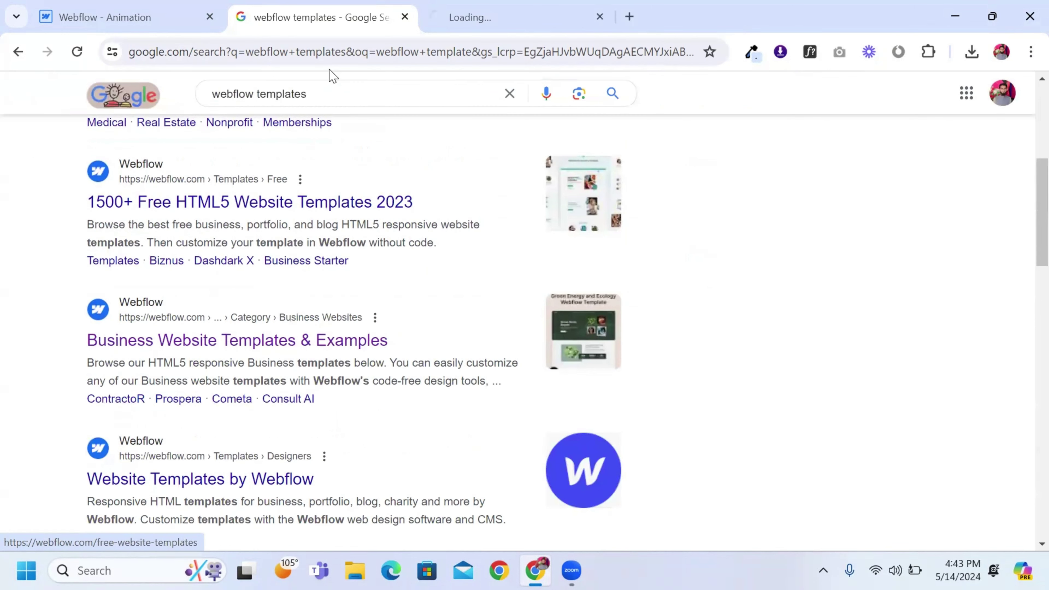
pyautogui.click(484, 18)
pyautogui.scroll(-5, 415, 156)
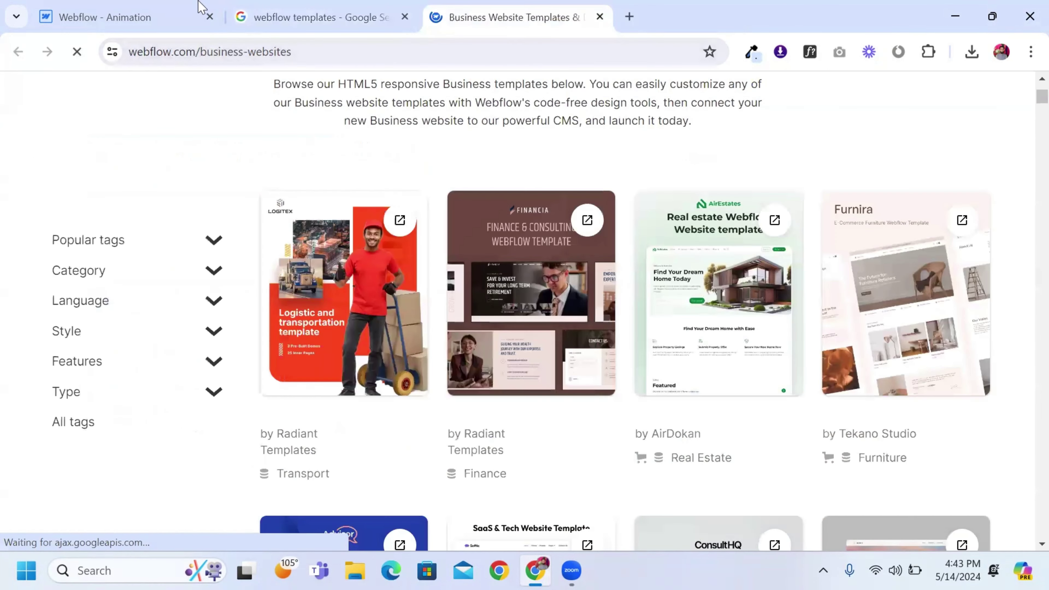
# Open the Financia, AirEstate, Softic and Trillion templates from the business listing in separate tabs
pyautogui.click(167, 17)
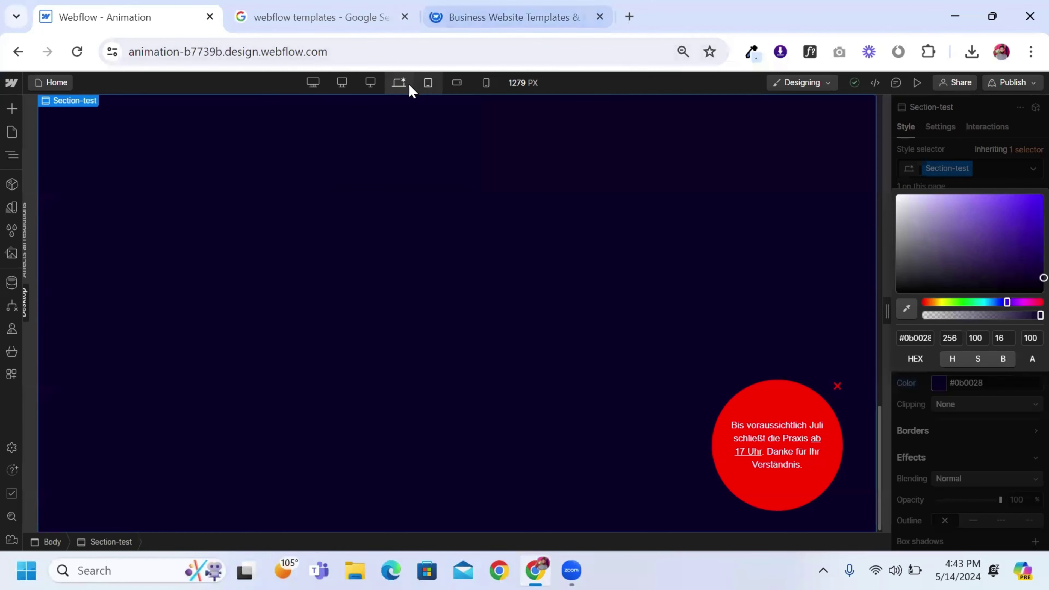
pyautogui.click(450, 8)
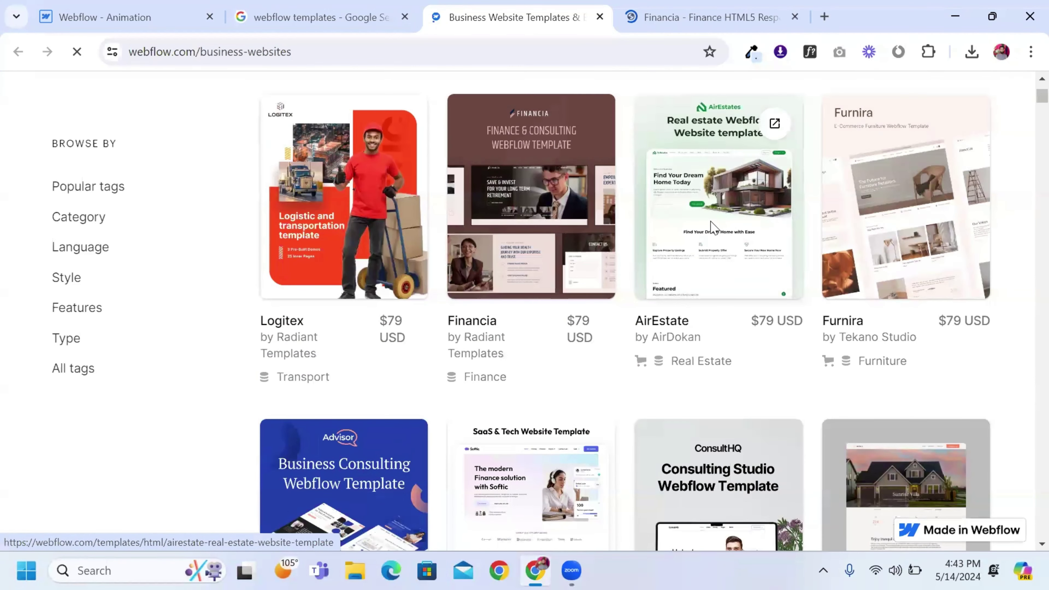
pyautogui.middleClick(711, 227)
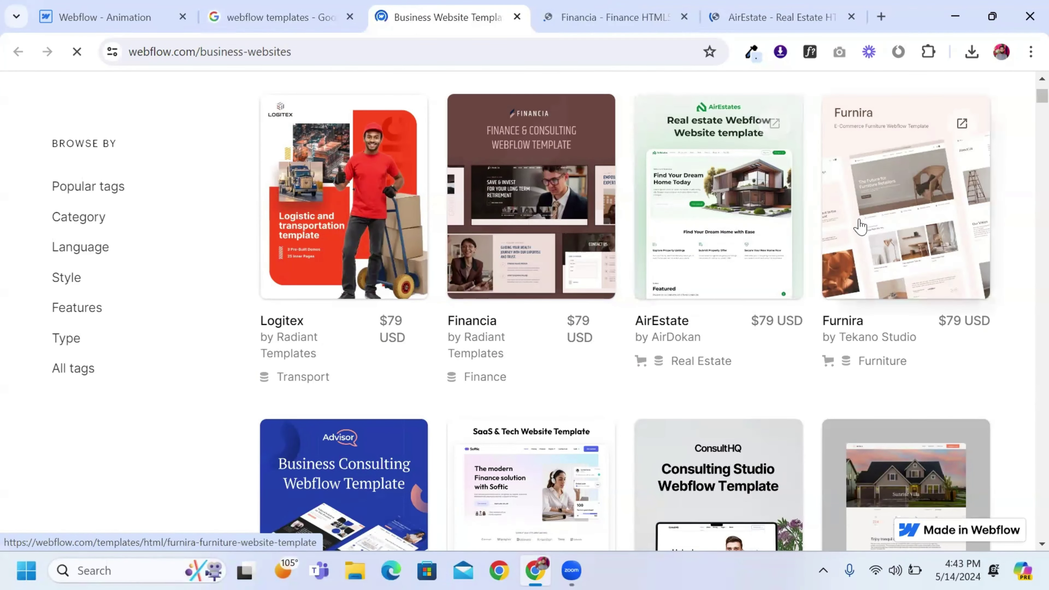
pyautogui.scroll(-3, 860, 227)
pyautogui.middleClick(632, 355)
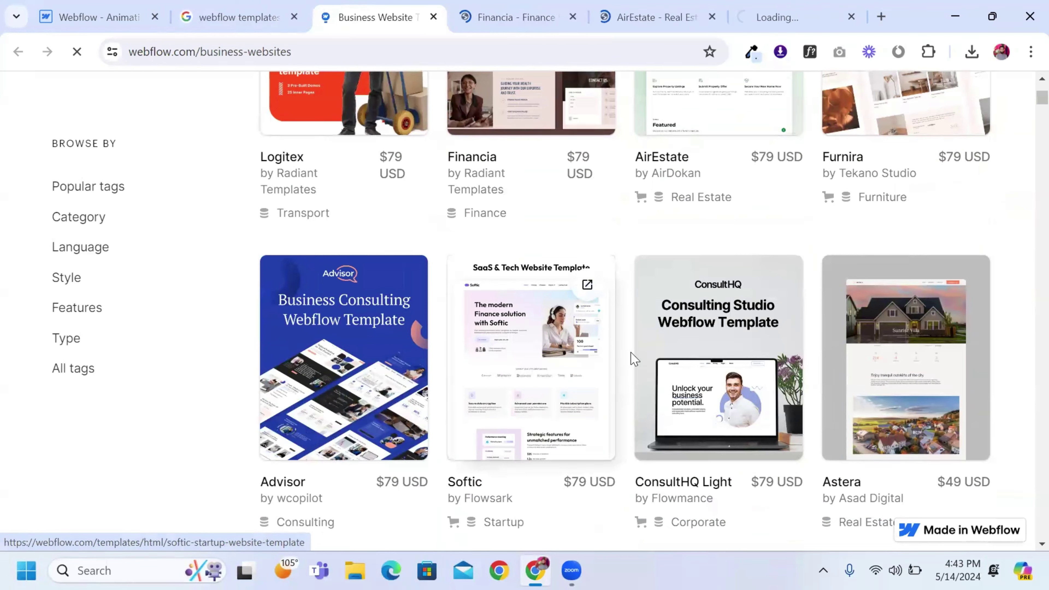
pyautogui.scroll(-3, 634, 359)
pyautogui.scroll(-3, 599, 359)
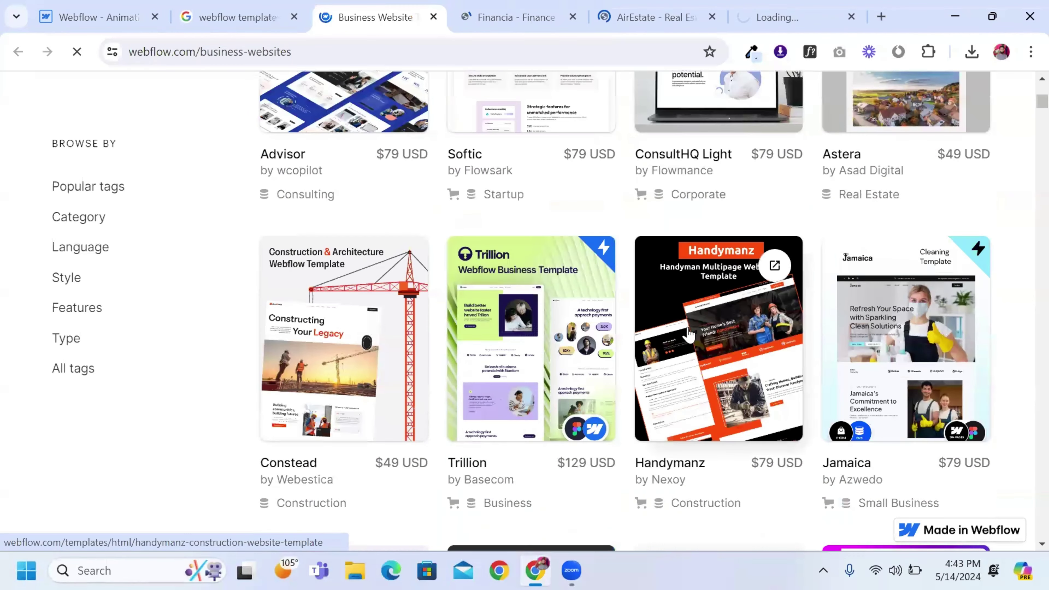
pyautogui.middleClick(598, 339)
# Open the Financia template page, skim its preview in the browser and close that preview
pyautogui.click(467, 7)
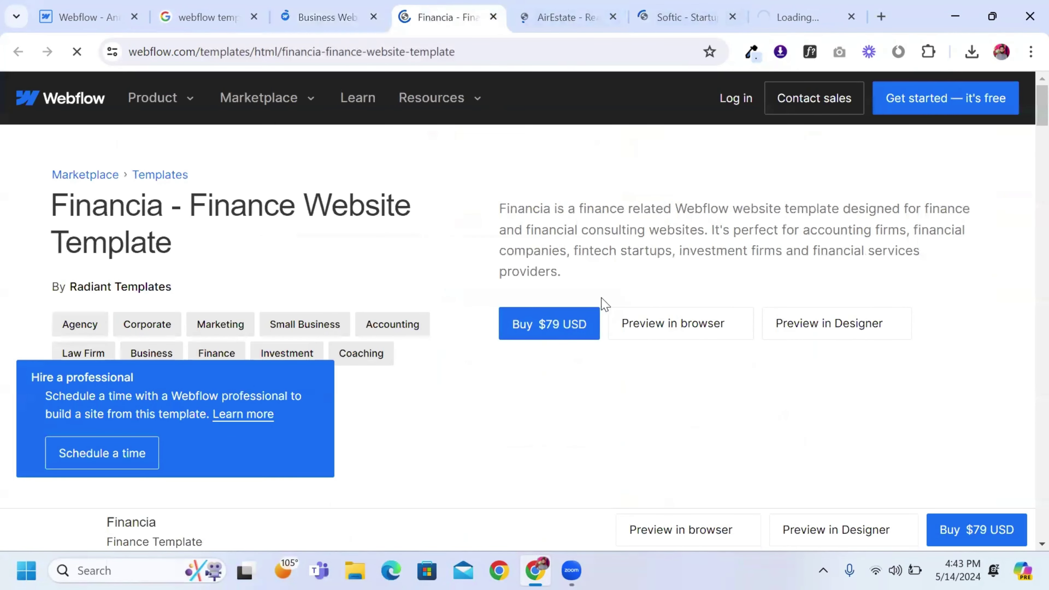
pyautogui.click(682, 248)
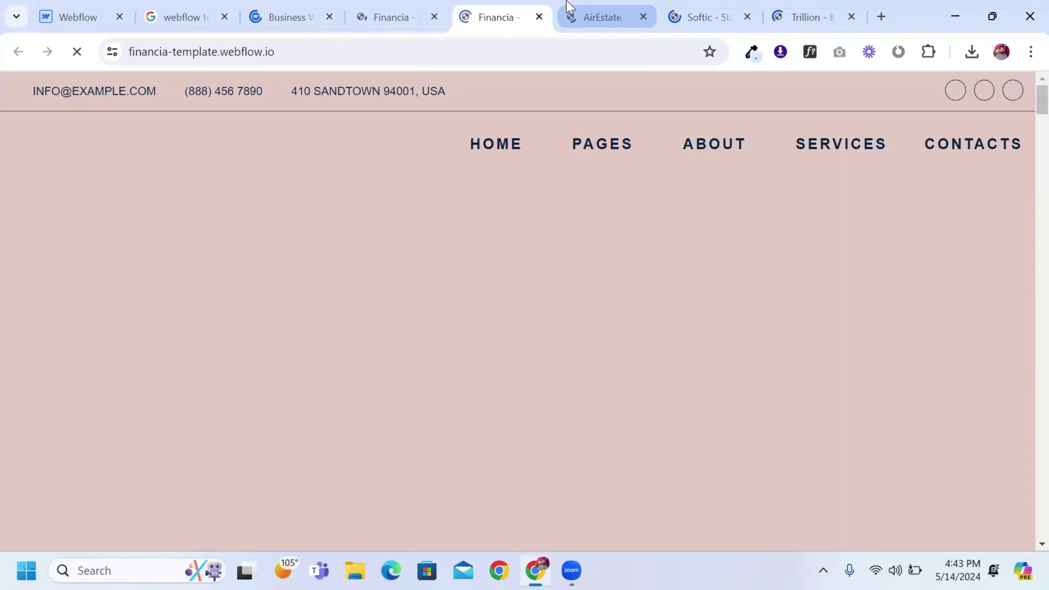
pyautogui.scroll(-10, 517, 159)
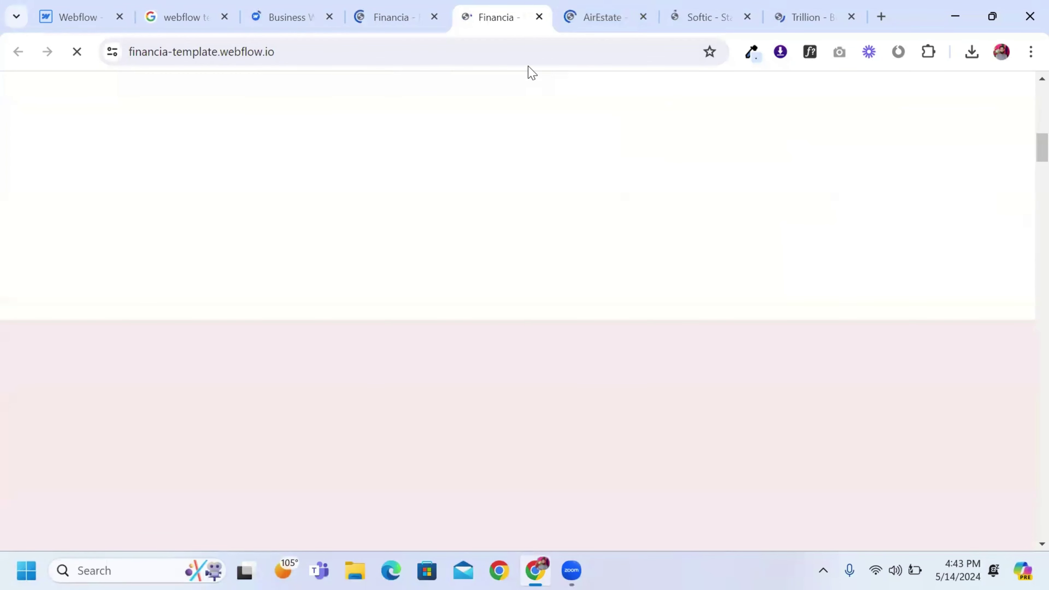
pyautogui.scroll(3, 555, 124)
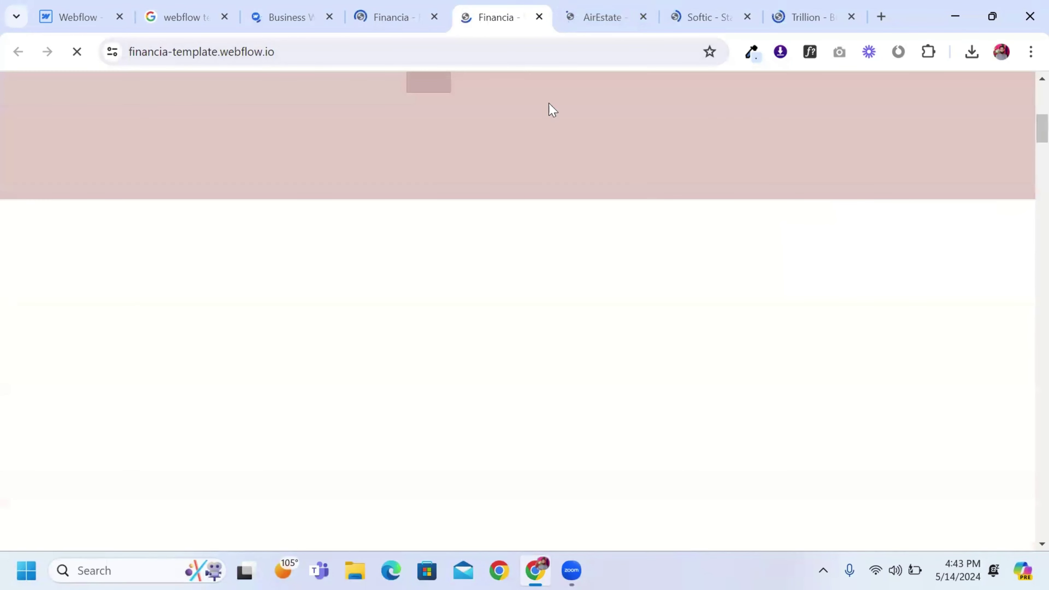
pyautogui.click(539, 16)
# Open the Designer previews of the Financia, AirEstate and Softic templates in separate tabs
pyautogui.click(822, 249)
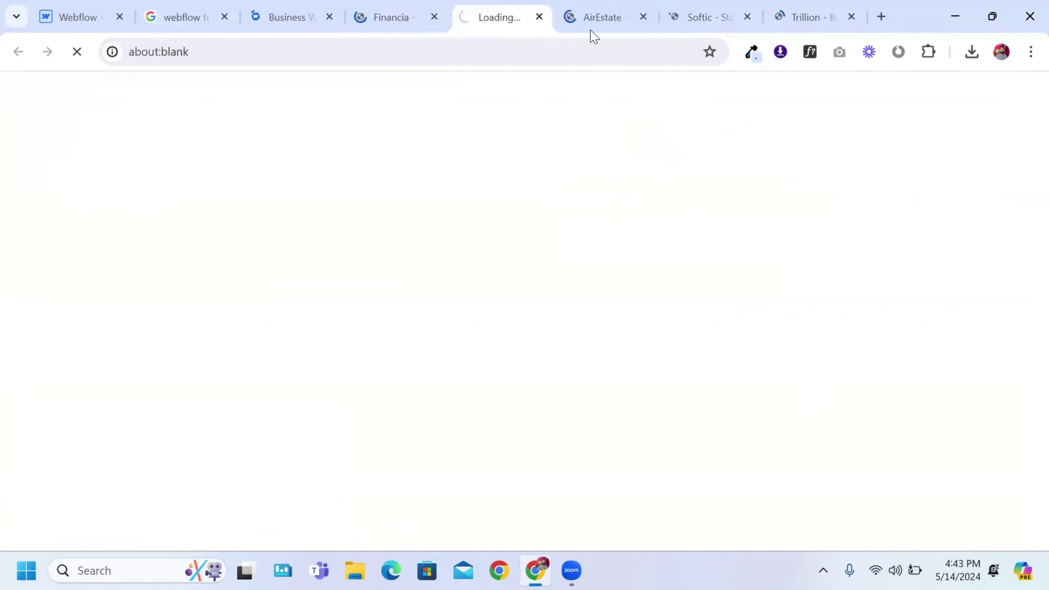
pyautogui.click(597, 20)
pyautogui.click(826, 324)
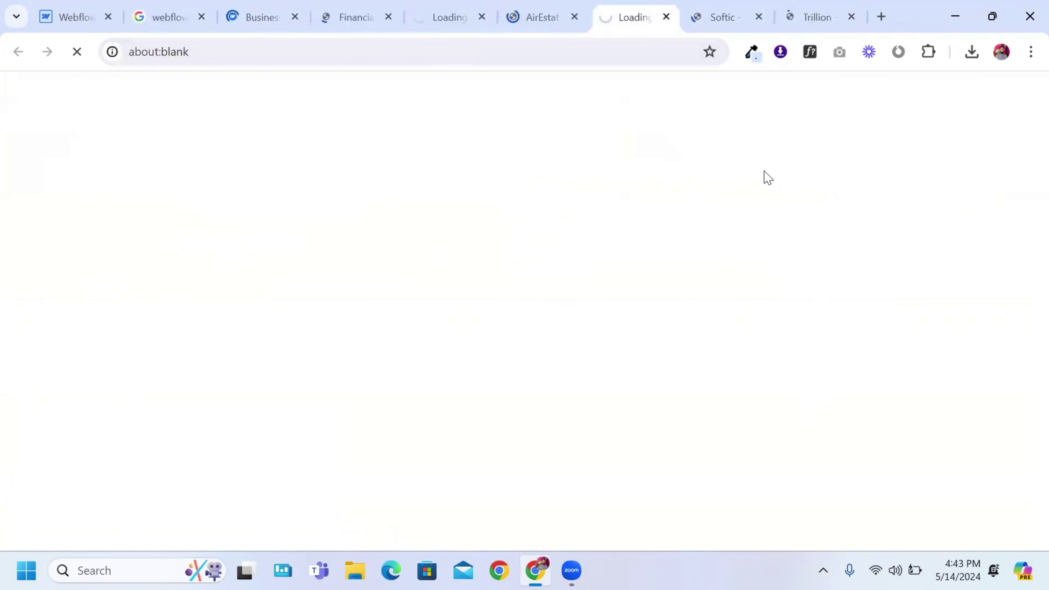
pyautogui.click(714, 8)
pyautogui.click(867, 306)
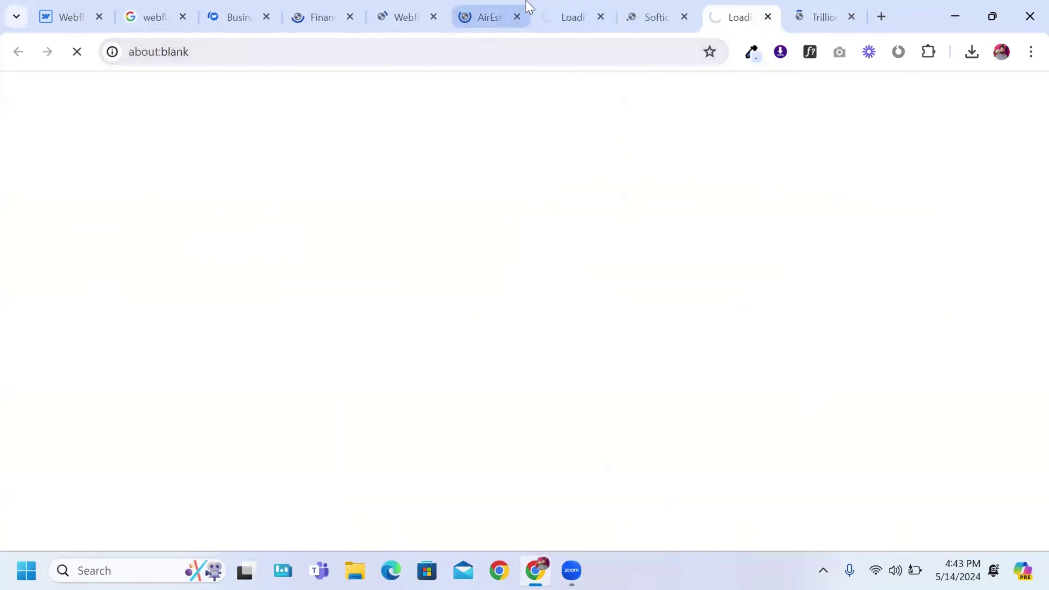
# Check the loading of the opened Designer previews, going through the AirEstate and Softic tabs
pyautogui.click(537, 9)
pyautogui.click(431, 9)
pyautogui.click(490, 9)
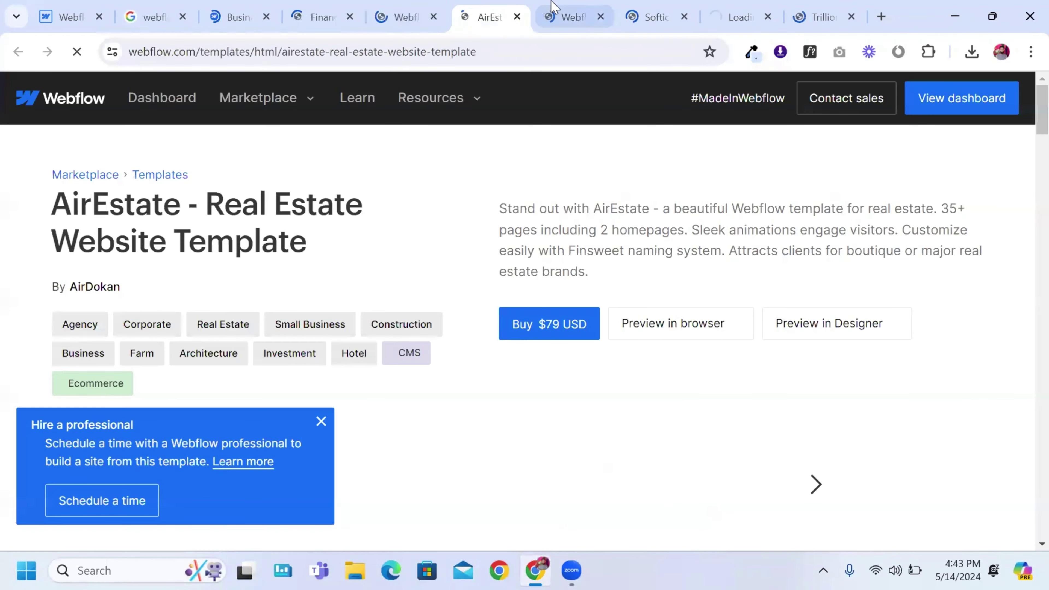
pyautogui.click(555, 9)
pyautogui.click(650, 8)
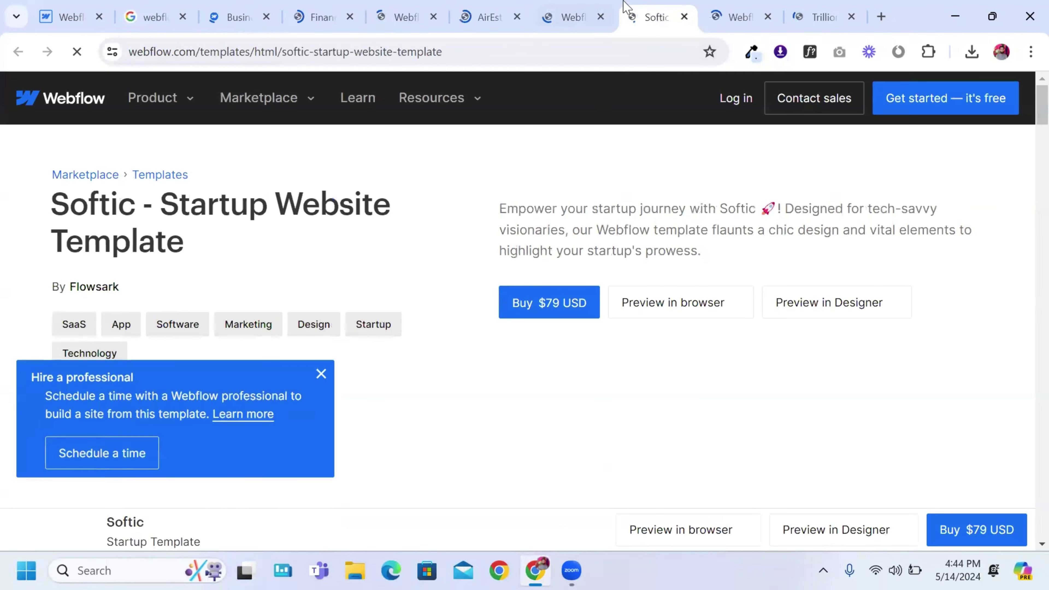
pyautogui.click(733, 12)
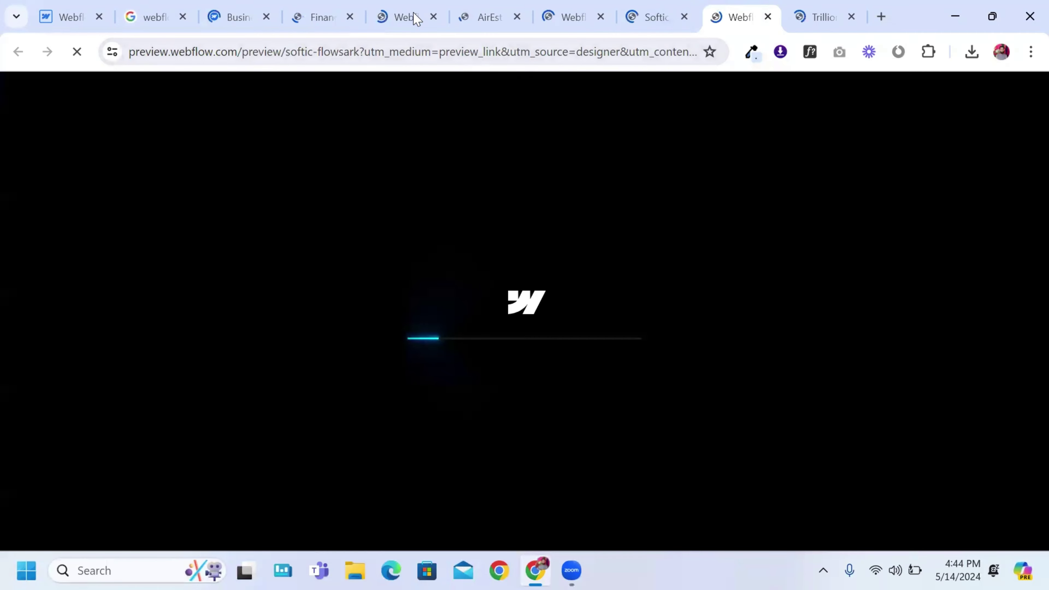
# Look through the Financia template page, including its image gallery and overview section
pyautogui.click(332, 13)
pyautogui.scroll(-5, 513, 276)
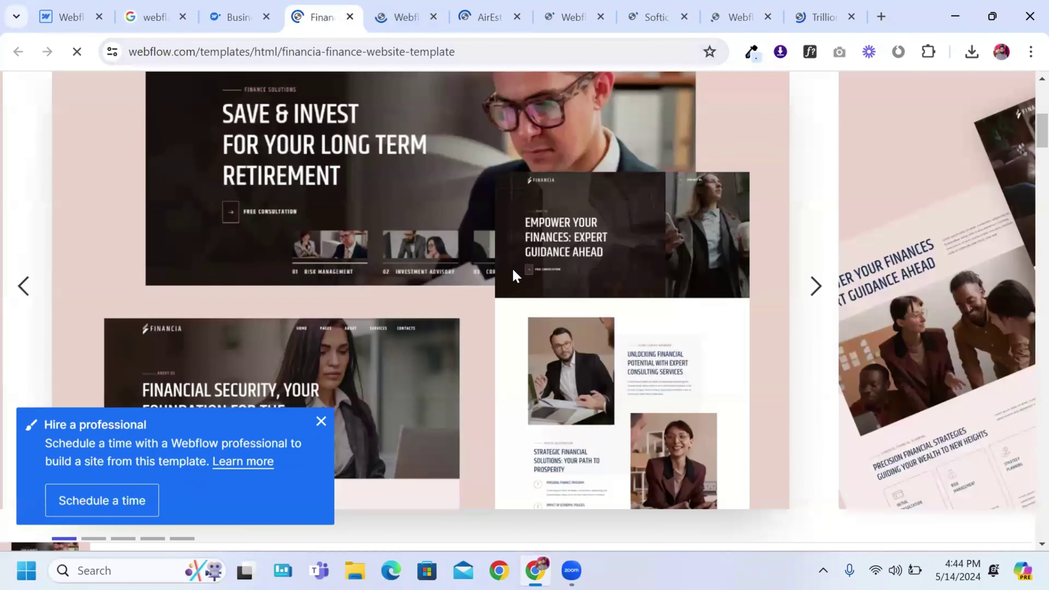
pyautogui.scroll(-8, 513, 269)
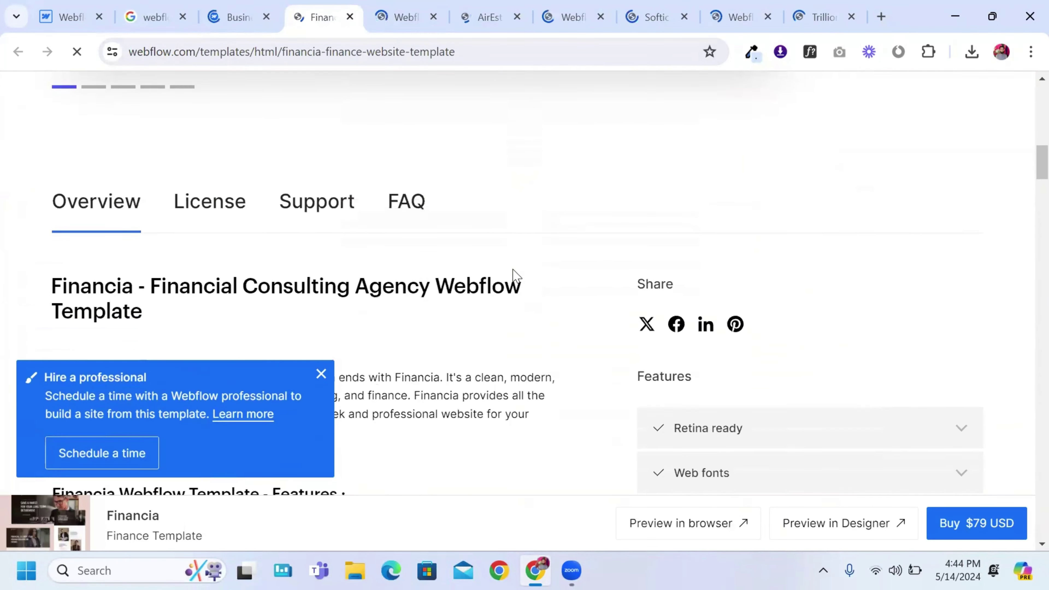
pyautogui.scroll(12, 512, 268)
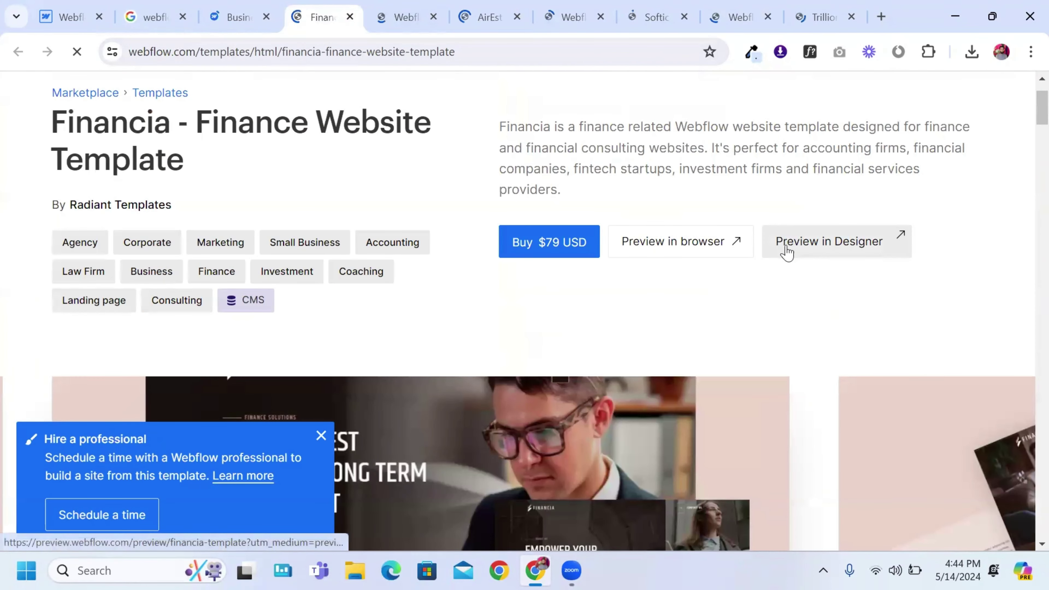
# Preview the Financia template in the browser and view its landing page down to the home page variants
pyautogui.click(728, 252)
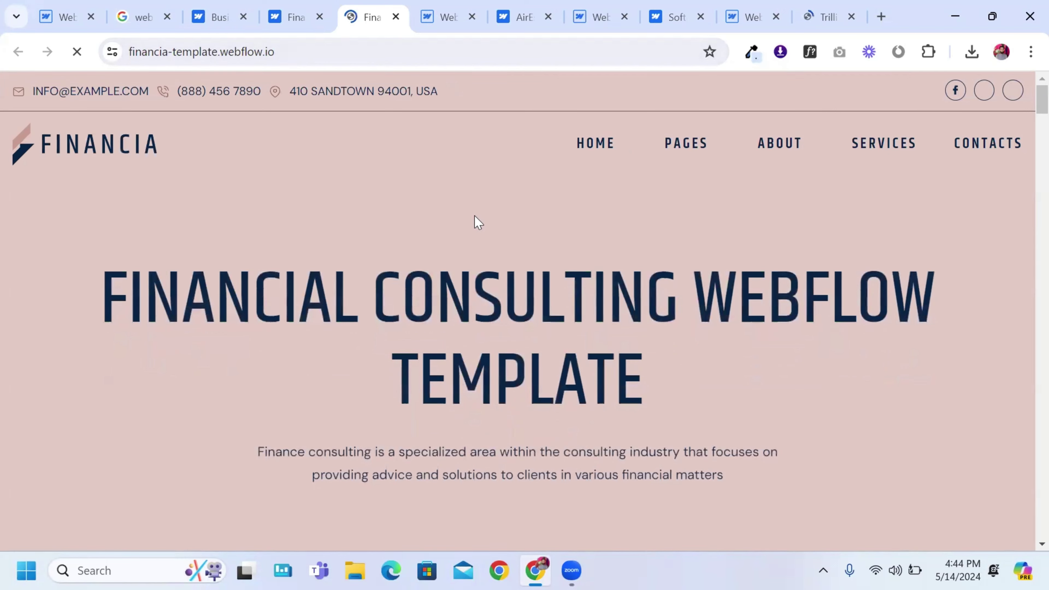
pyautogui.scroll(-10, 479, 224)
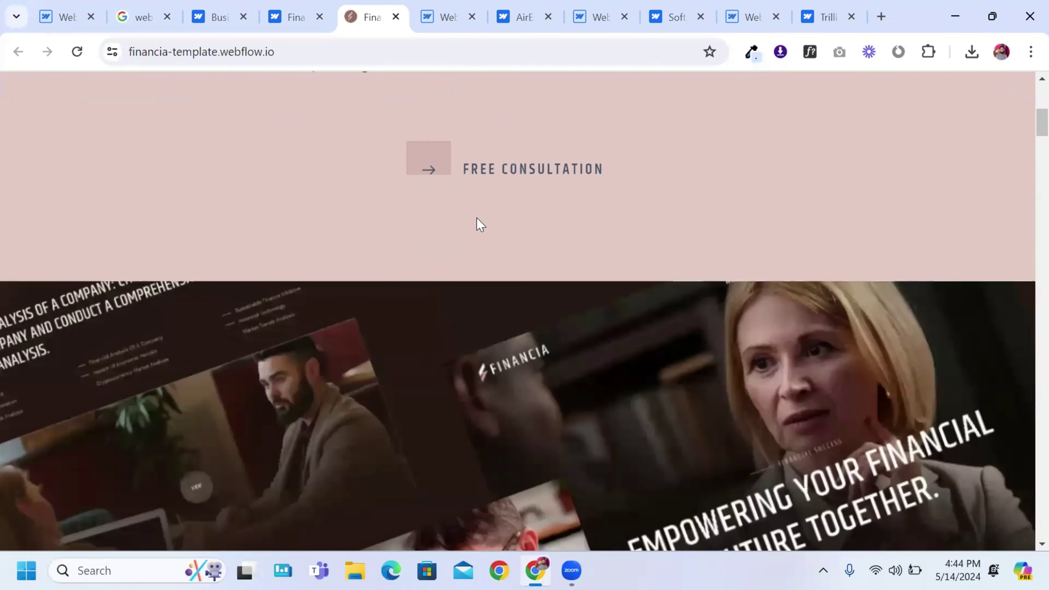
pyautogui.scroll(-10, 478, 224)
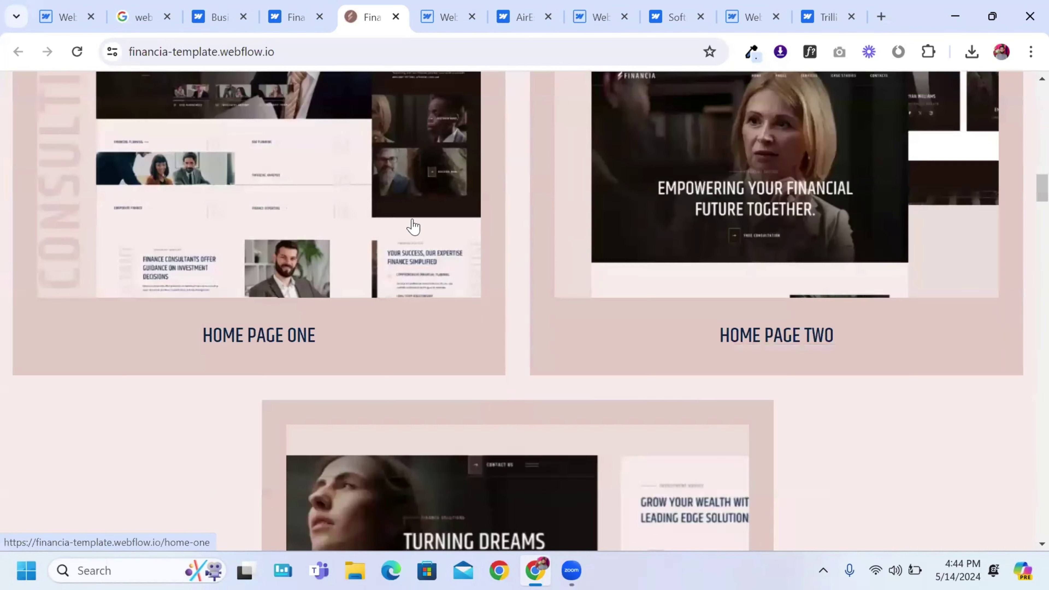
# Open Financia's Home Page One and examine its hero slider, service tiles, investment management and financial reports sections
pyautogui.click(412, 226)
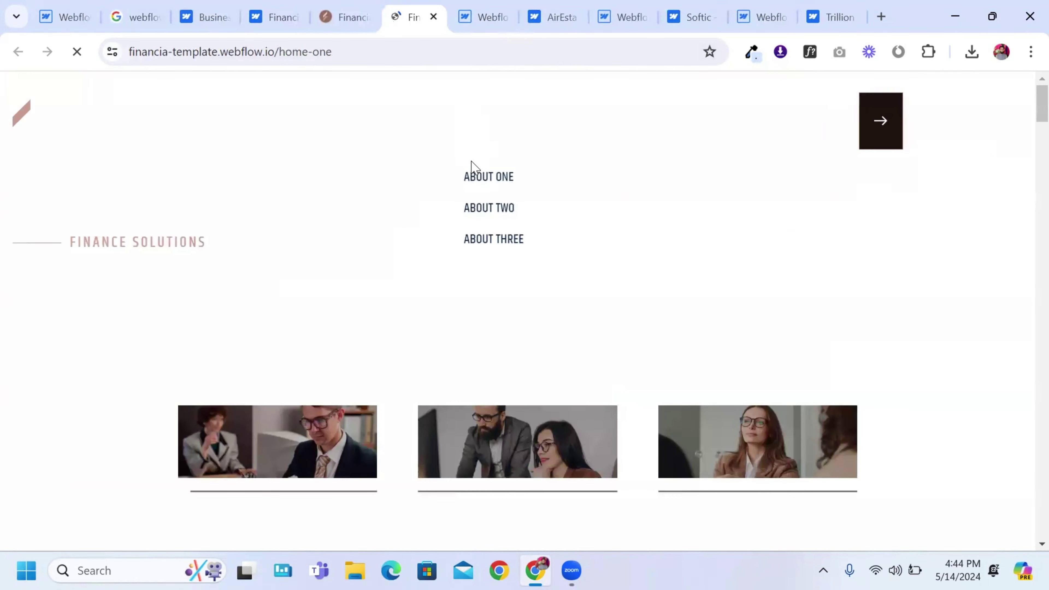
pyautogui.scroll(-2, 413, 289)
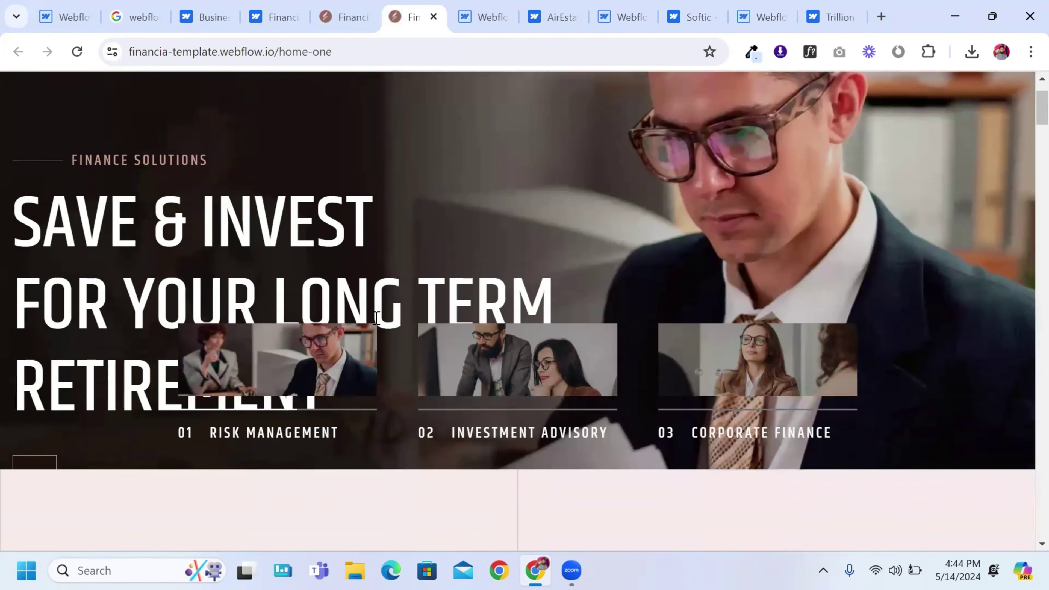
pyautogui.scroll(2, 458, 214)
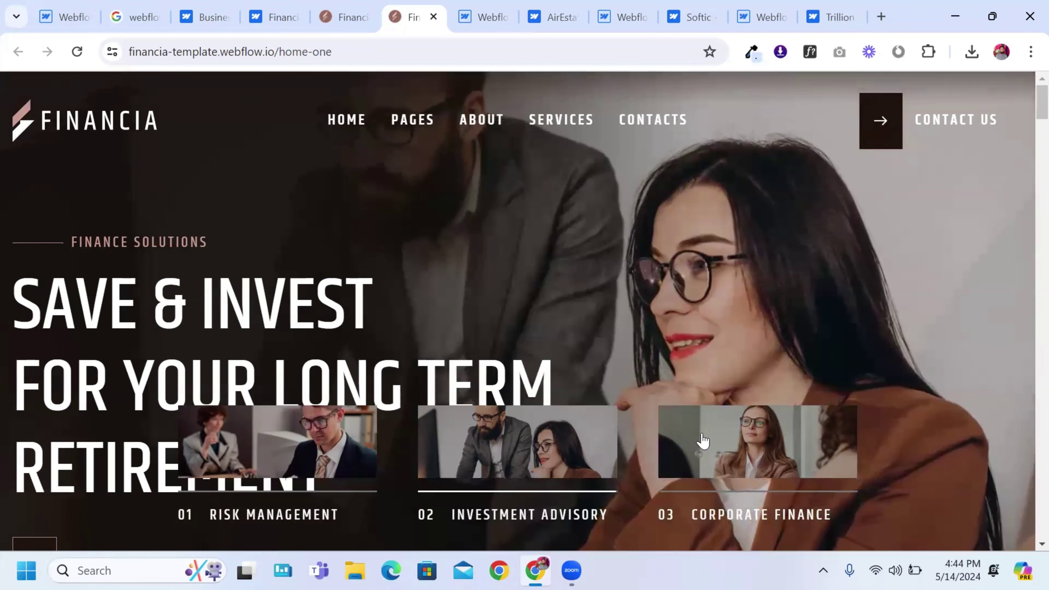
pyautogui.scroll(-5, 605, 306)
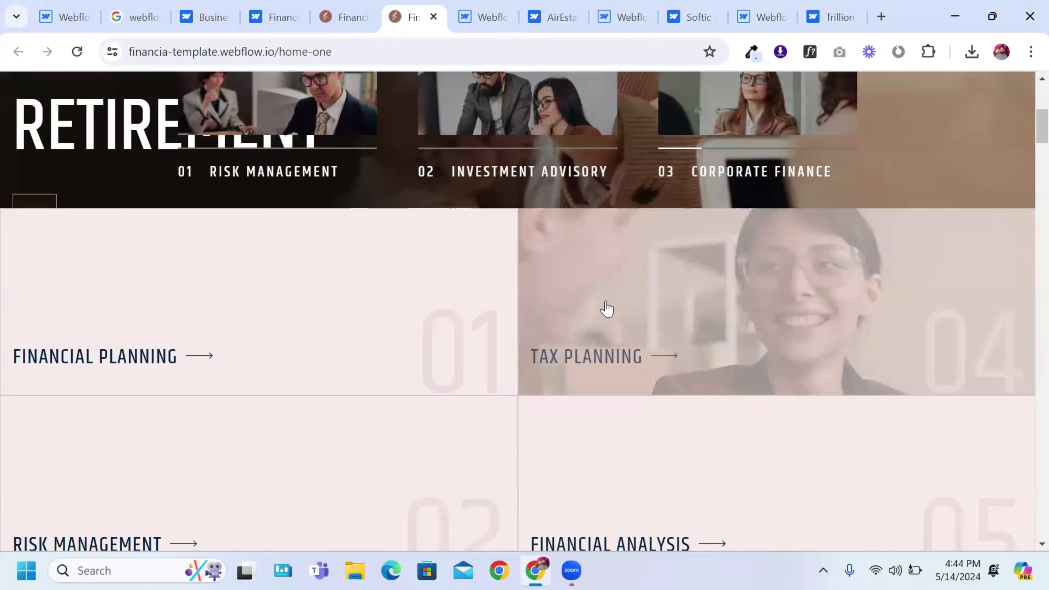
pyautogui.scroll(-3, 606, 309)
pyautogui.scroll(1, 346, 232)
pyautogui.scroll(3, 393, 222)
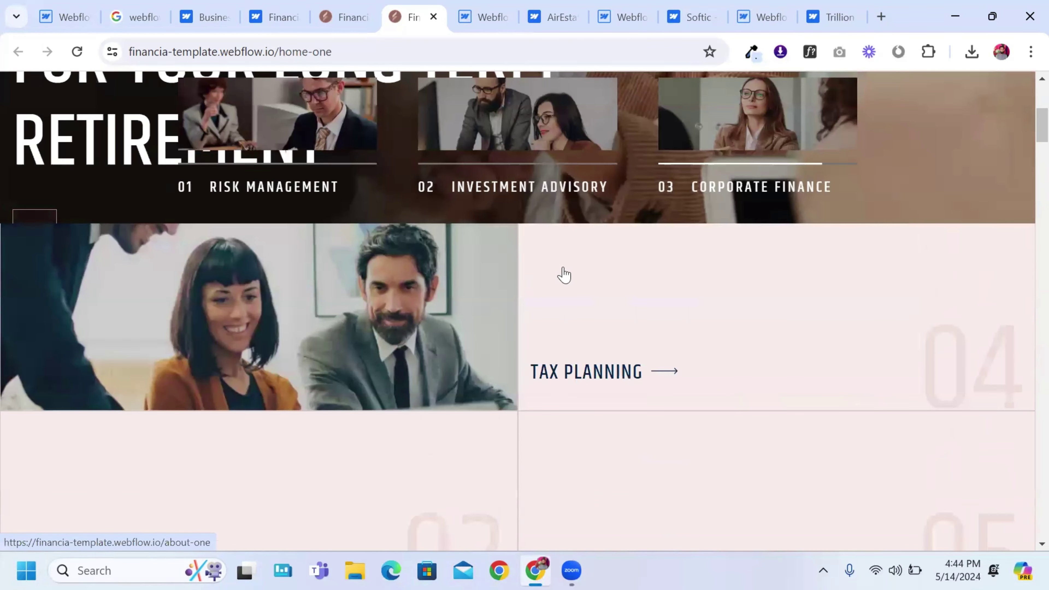
pyautogui.scroll(-8, 567, 281)
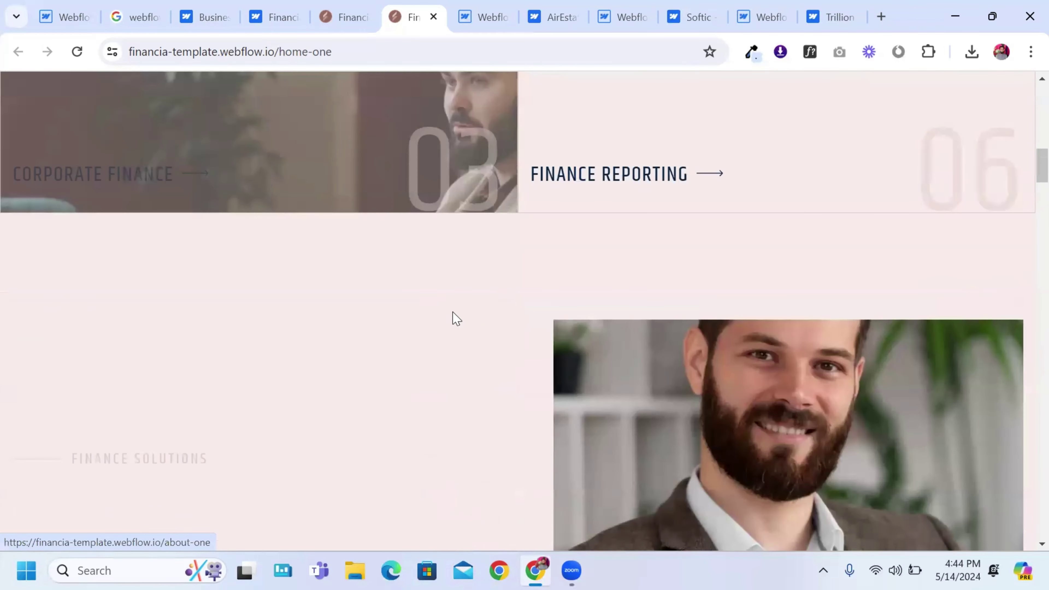
pyautogui.scroll(-15, 457, 319)
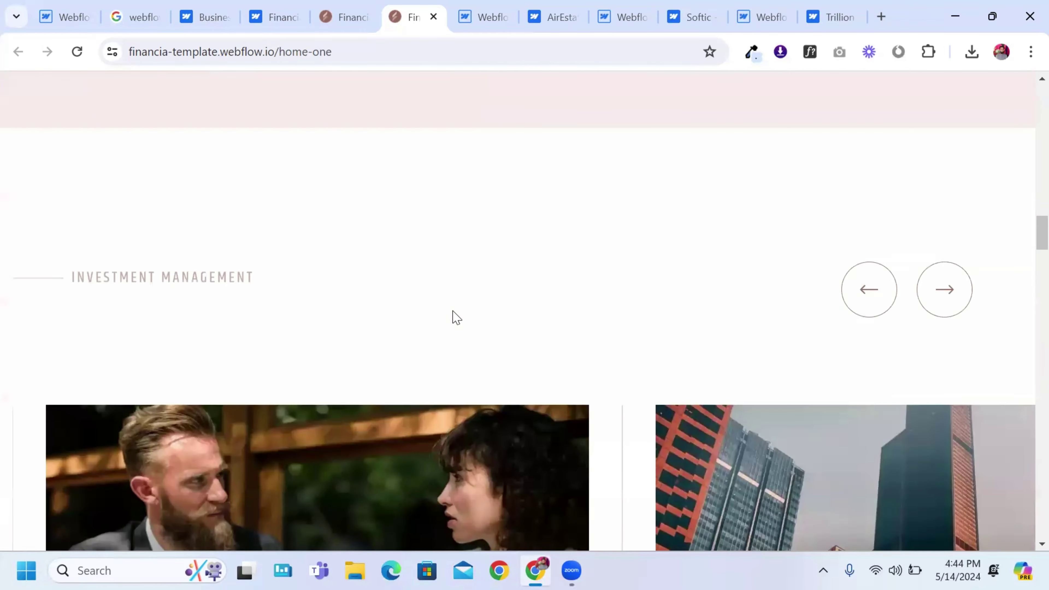
pyautogui.scroll(-12, 453, 313)
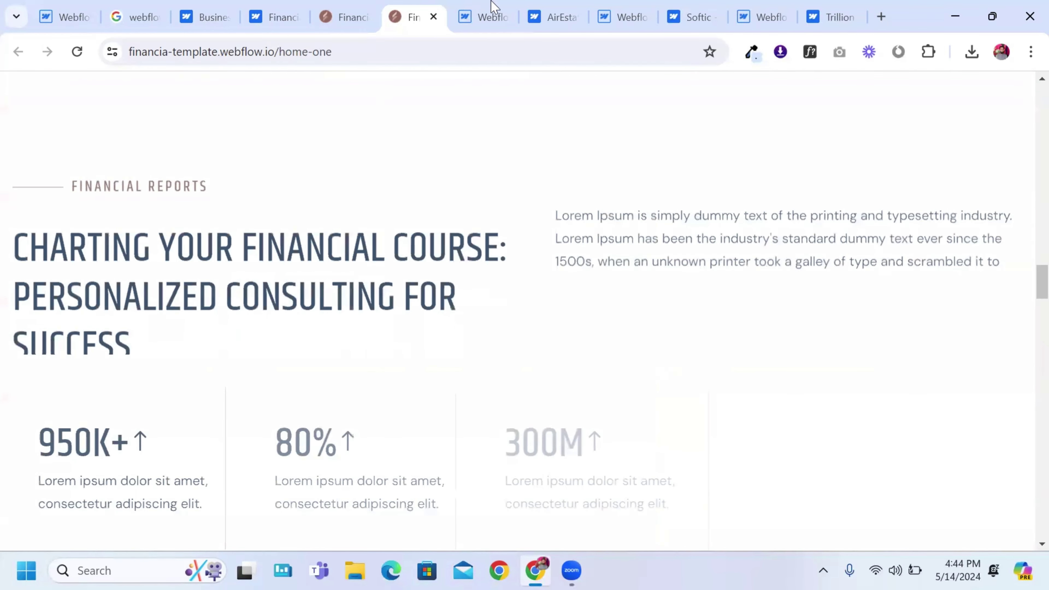
# In the Financia Designer preview, leave preview mode and compare the home page at the 1280, 1440, 1920 px and base desktop breakpoints
pyautogui.click(491, 4)
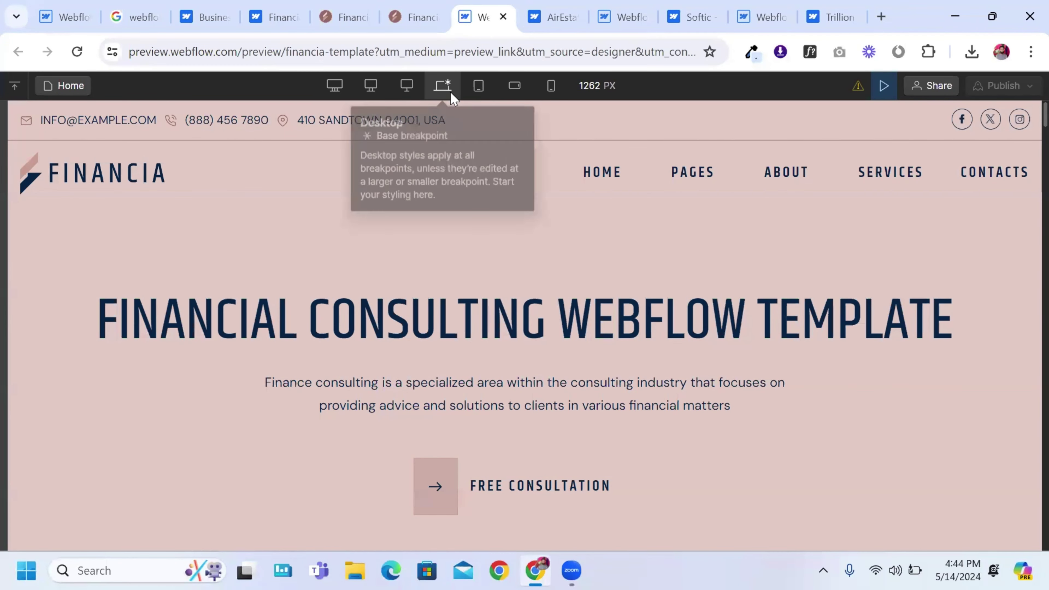
pyautogui.click(885, 86)
pyautogui.click(378, 91)
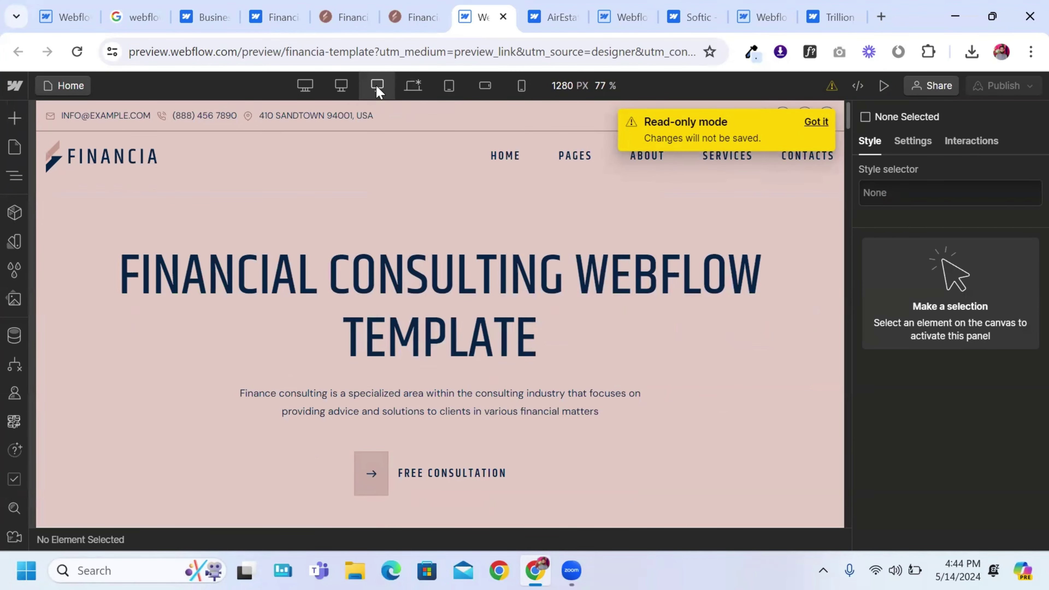
pyautogui.click(341, 86)
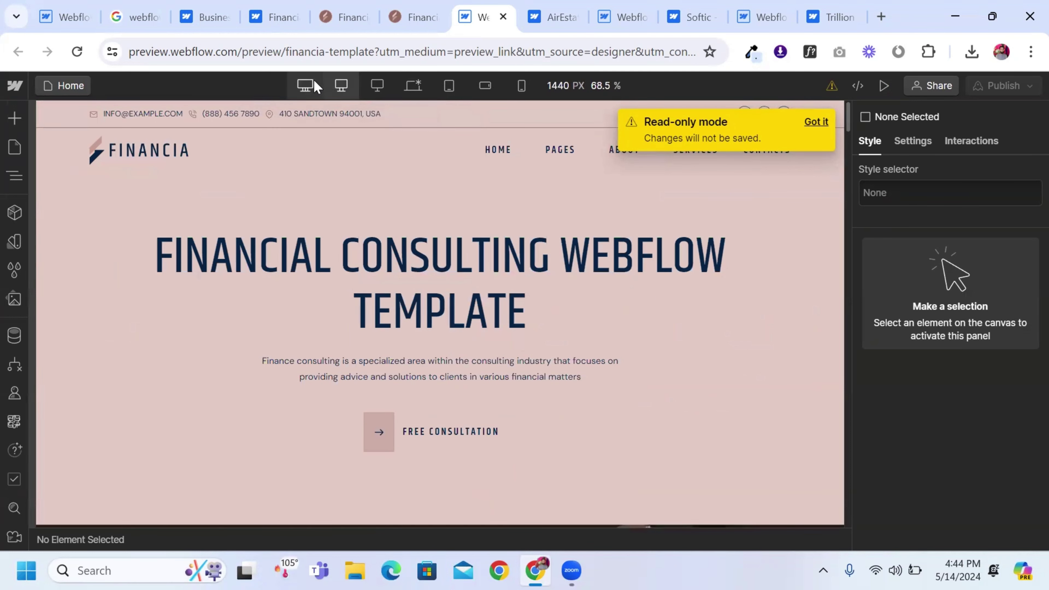
pyautogui.click(314, 82)
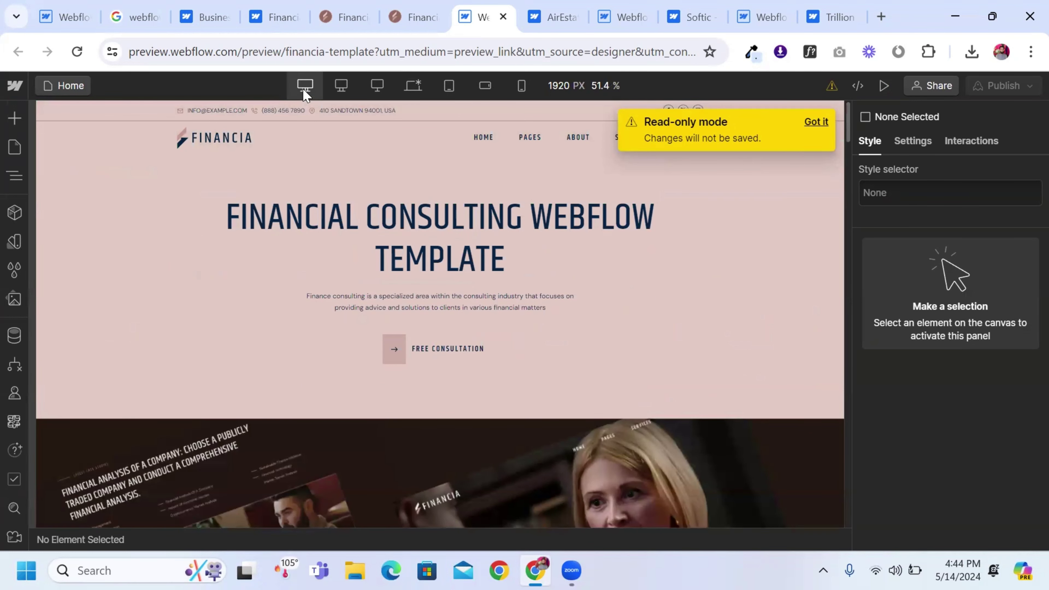
pyautogui.scroll(-3, 433, 278)
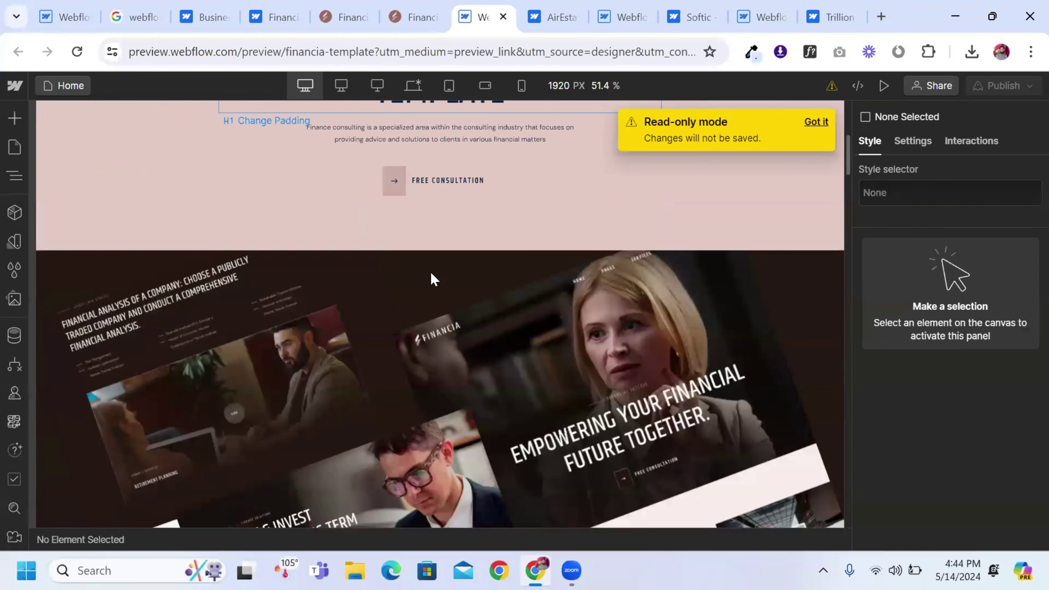
pyautogui.click(413, 86)
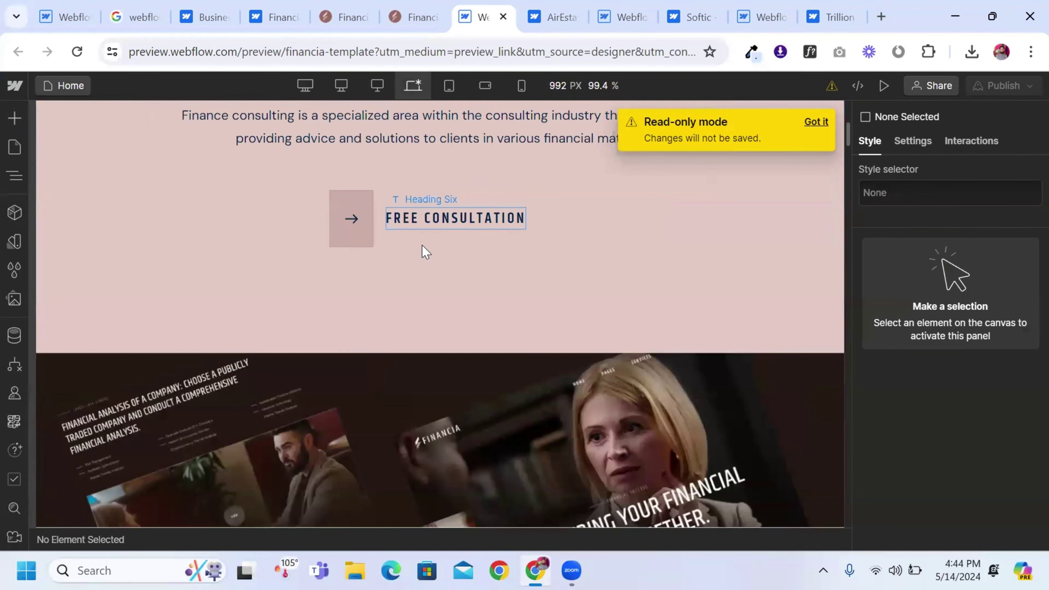
# Compare the Financia home page's hero and image sections between the 1440 px and base desktop breakpoints
pyautogui.scroll(5, 421, 240)
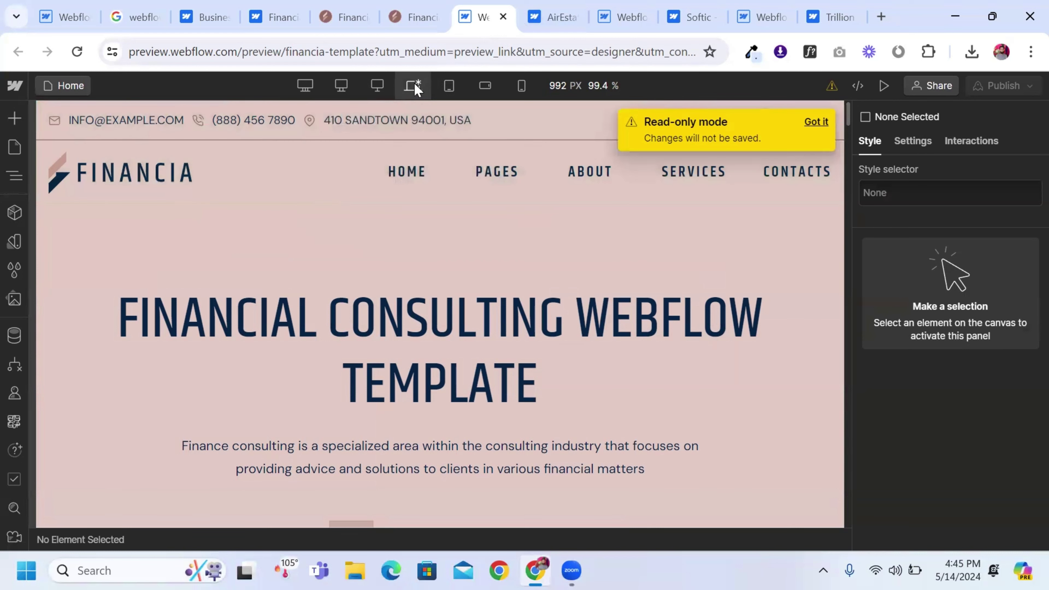
pyautogui.click(341, 86)
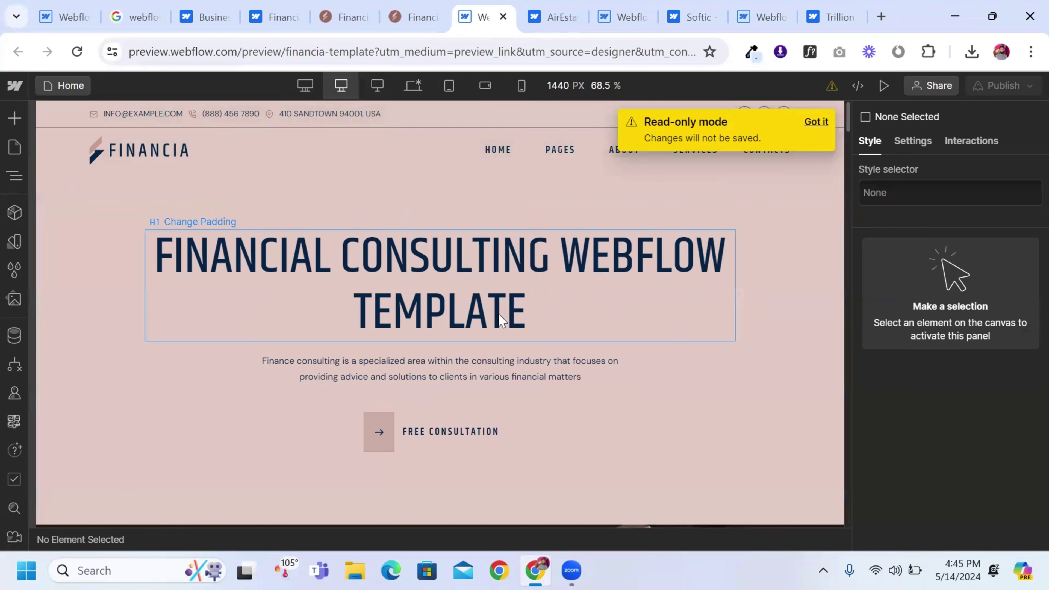
pyautogui.scroll(-10, 498, 314)
pyautogui.scroll(5, 467, 263)
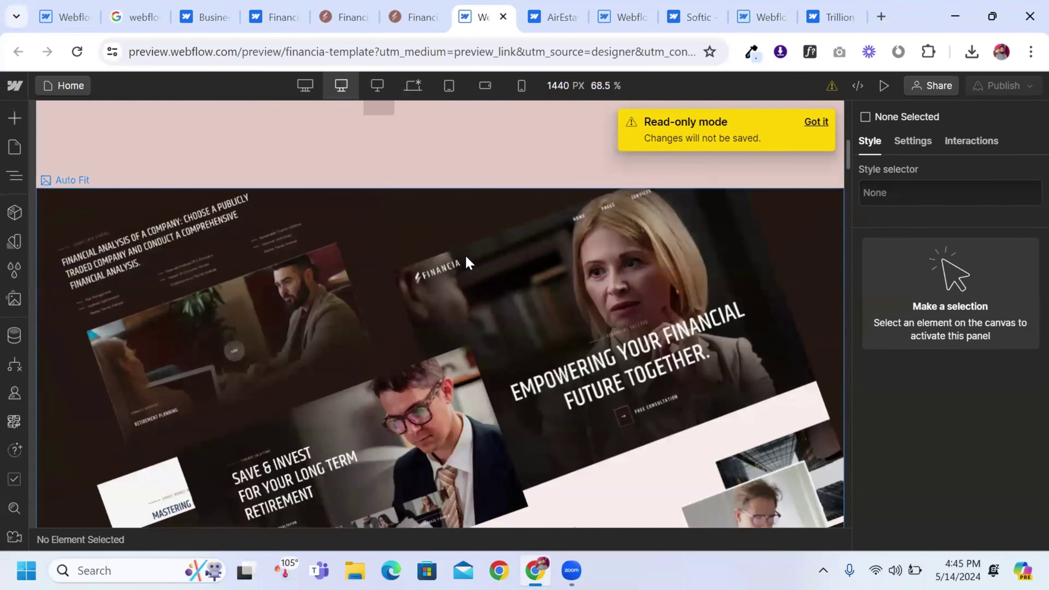
pyautogui.scroll(5, 467, 262)
pyautogui.click(412, 86)
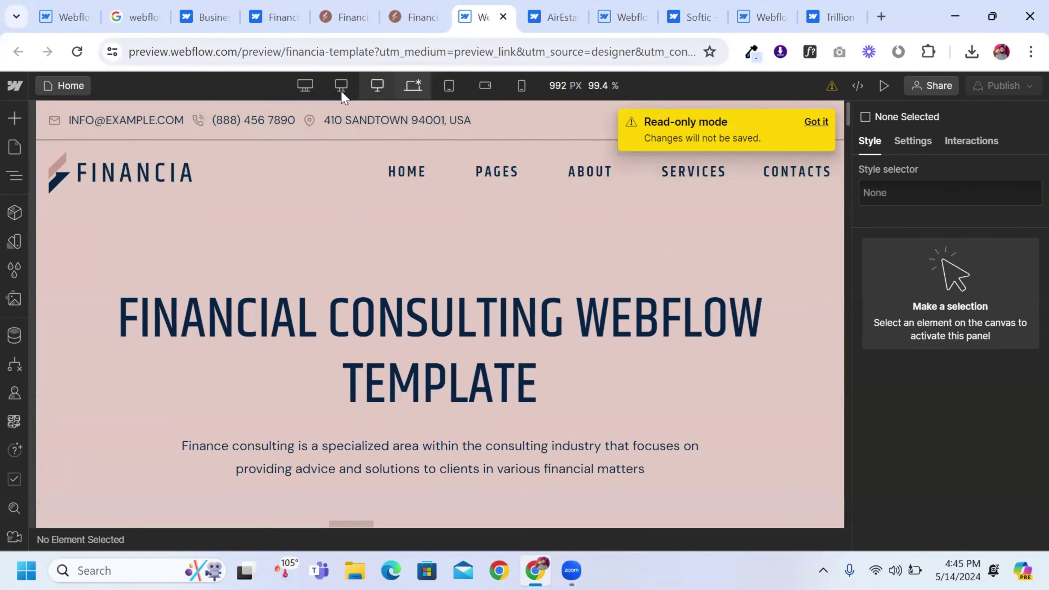
# View the AirEstates and Softic Designer previews and check which large breakpoints can still be added to Softic
pyautogui.click(554, 17)
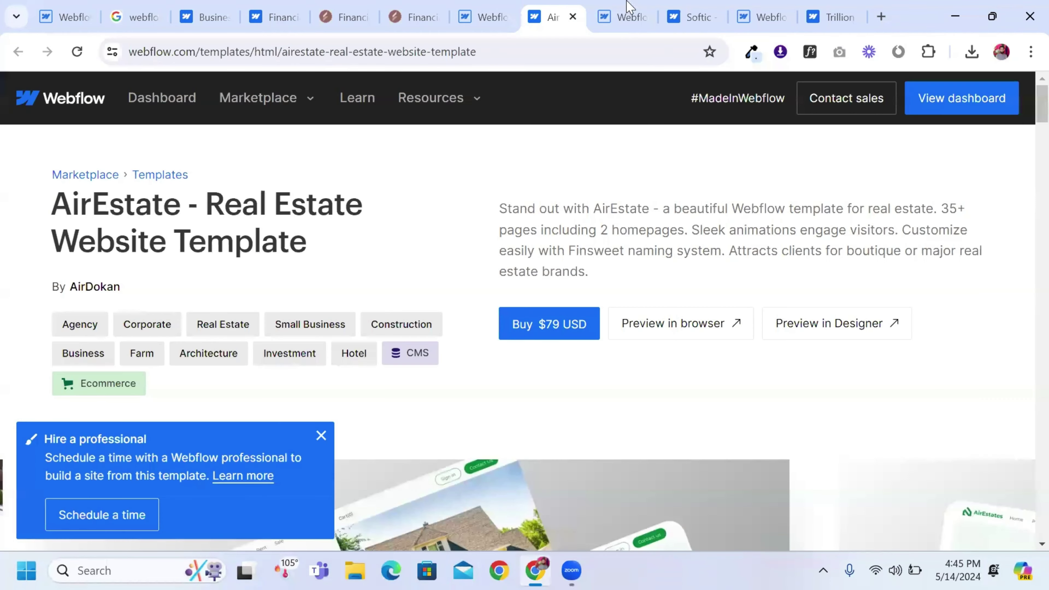
pyautogui.click(627, 5)
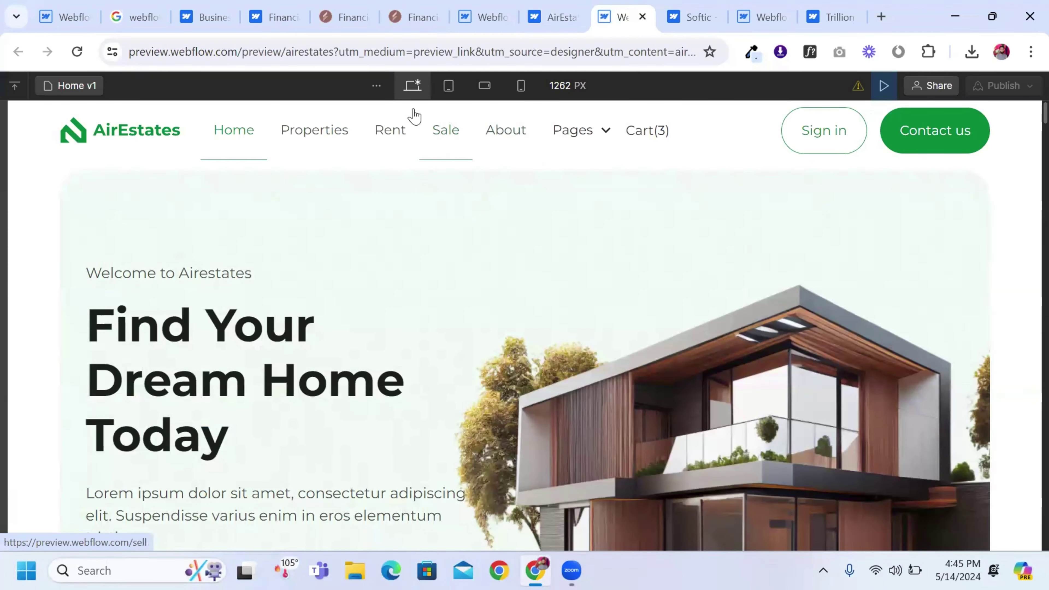
pyautogui.scroll(-5, 409, 203)
pyautogui.scroll(5, 462, 190)
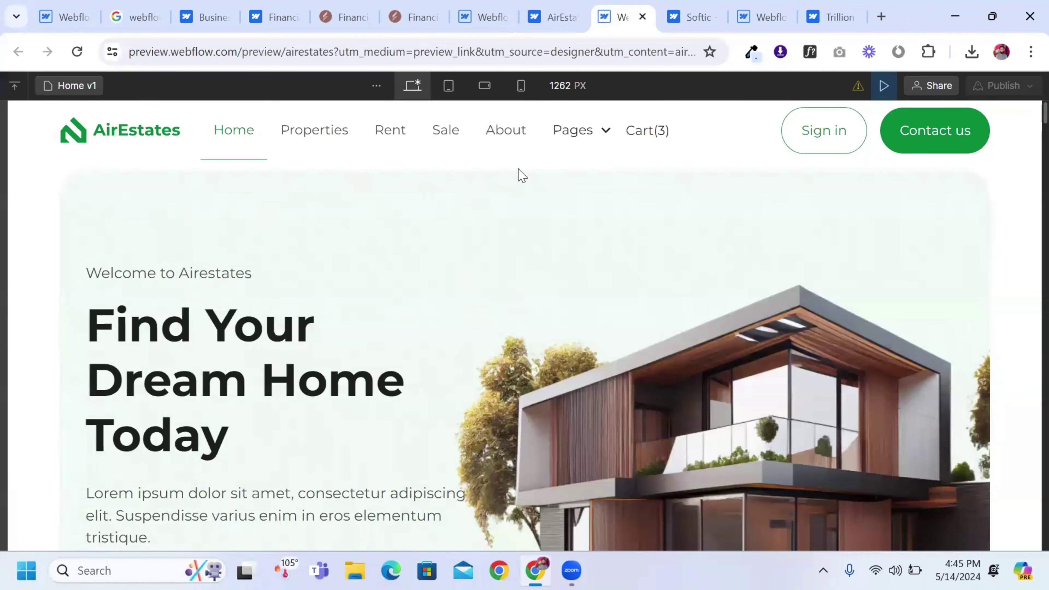
pyautogui.click(760, 12)
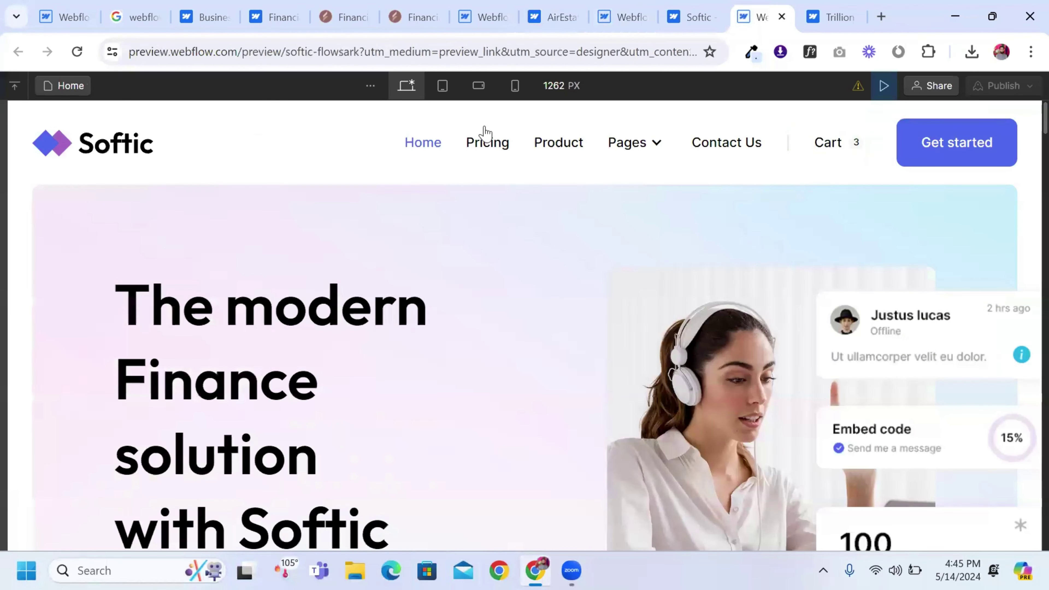
pyautogui.click(370, 86)
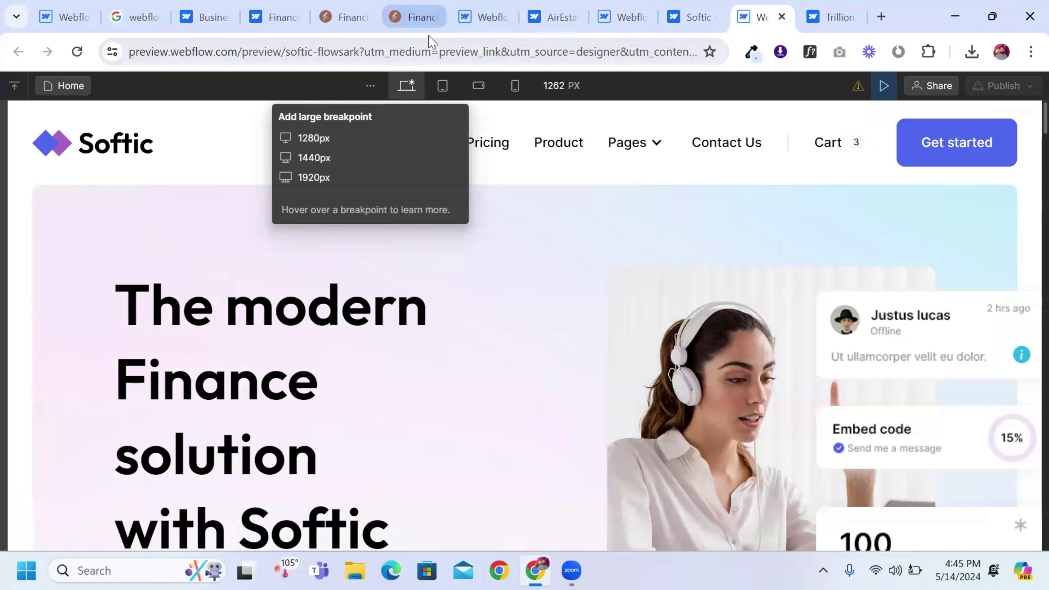
# Return to the Financia Designer preview and look through its home page variants and inner pages at the base breakpoint
pyautogui.click(322, 19)
pyautogui.click(276, 17)
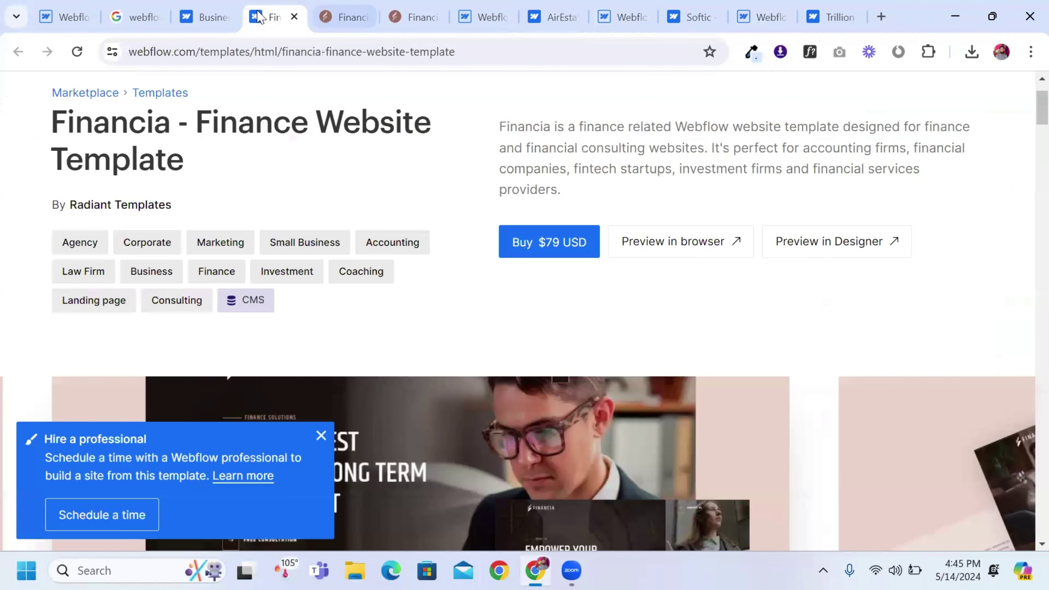
pyautogui.click(421, 14)
pyautogui.click(467, 9)
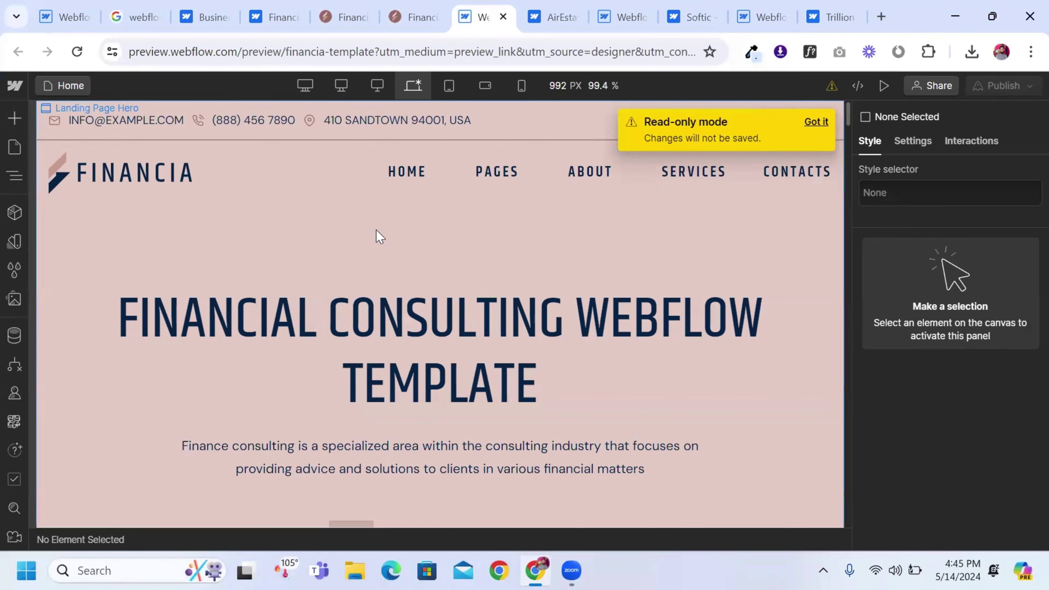
pyautogui.scroll(-20, 380, 237)
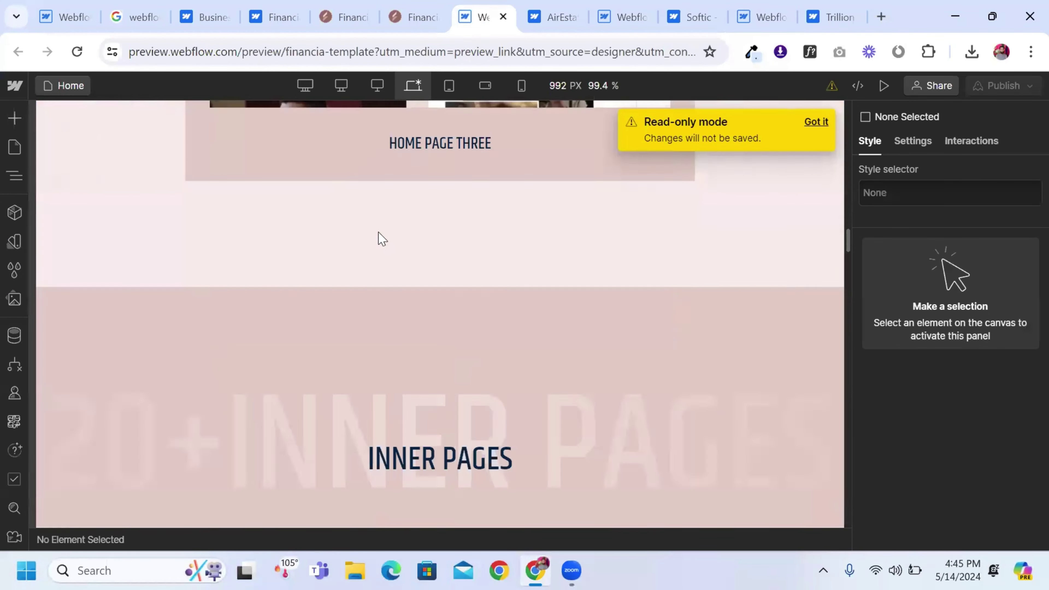
pyautogui.scroll(-20, 381, 239)
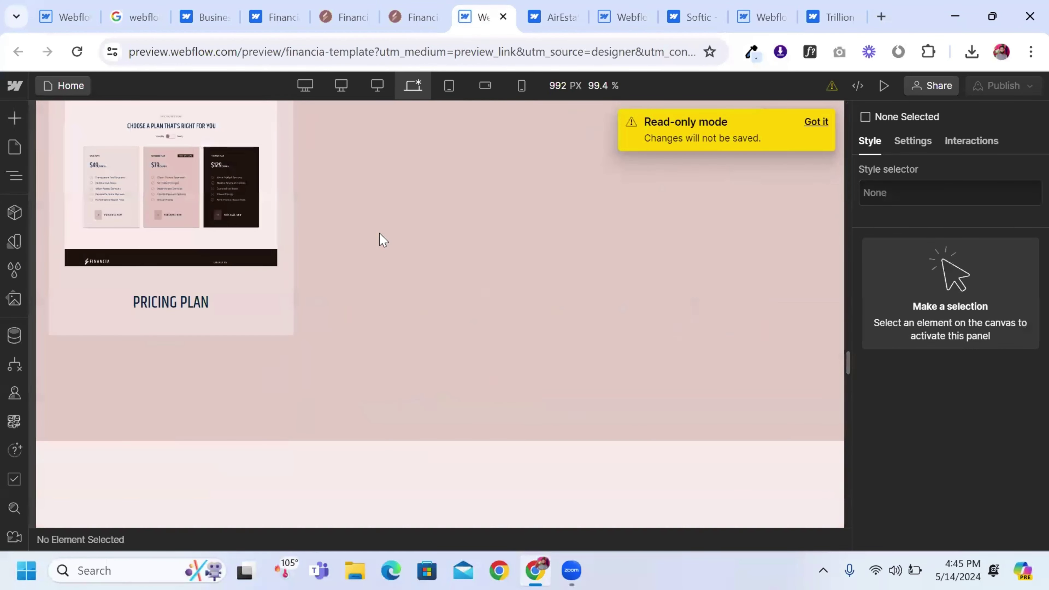
pyautogui.scroll(4, 380, 233)
pyautogui.click(341, 85)
# Switch back to the animation project in the Designer, where the Section-test section is selected
pyautogui.click(273, 17)
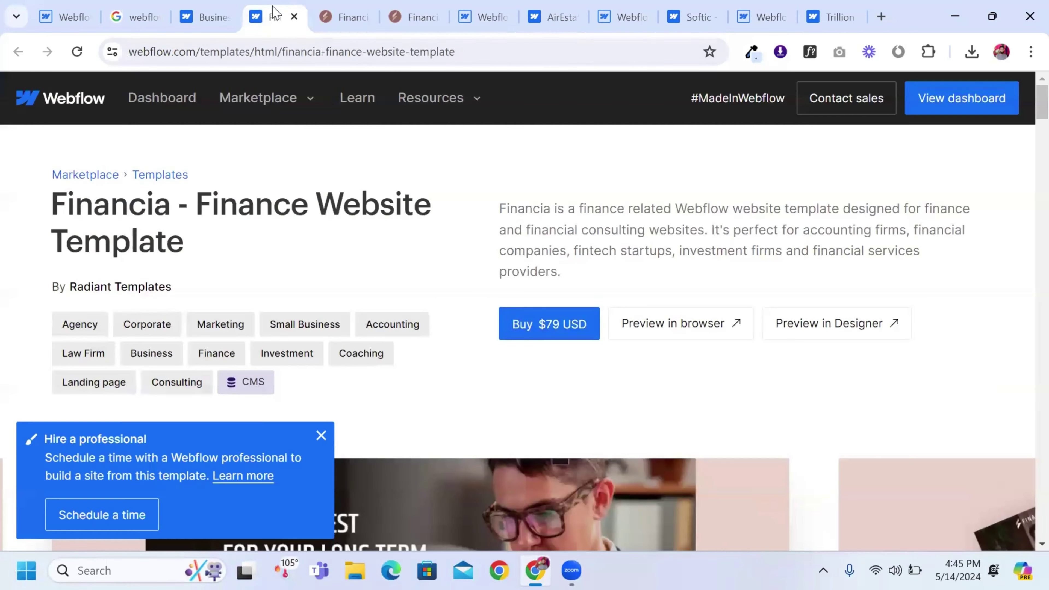
pyautogui.click(211, 14)
pyautogui.click(336, 15)
pyautogui.click(120, 14)
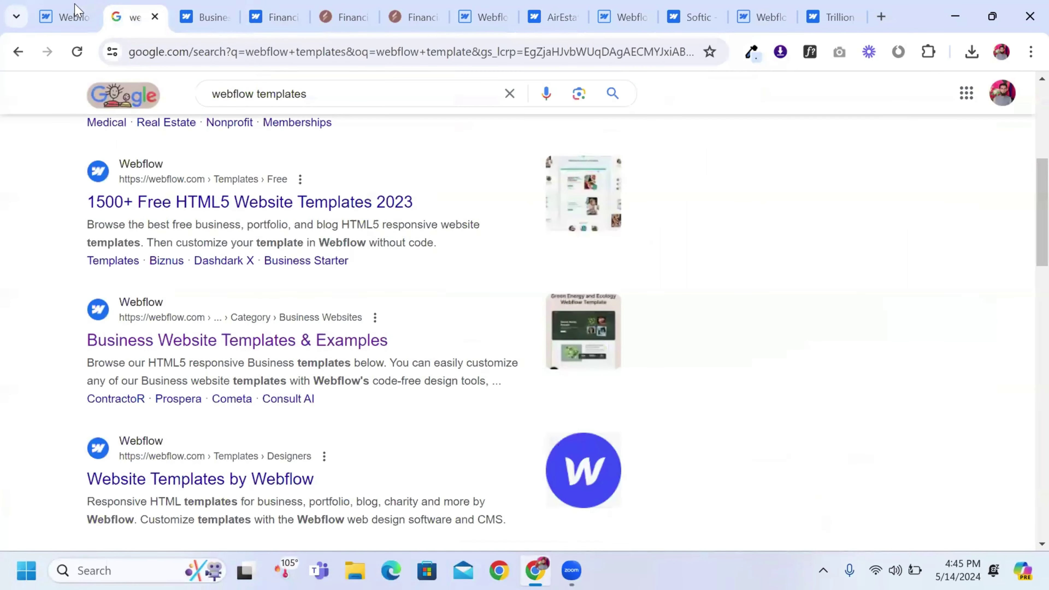
pyautogui.click(76, 15)
pyautogui.scroll(5, 373, 211)
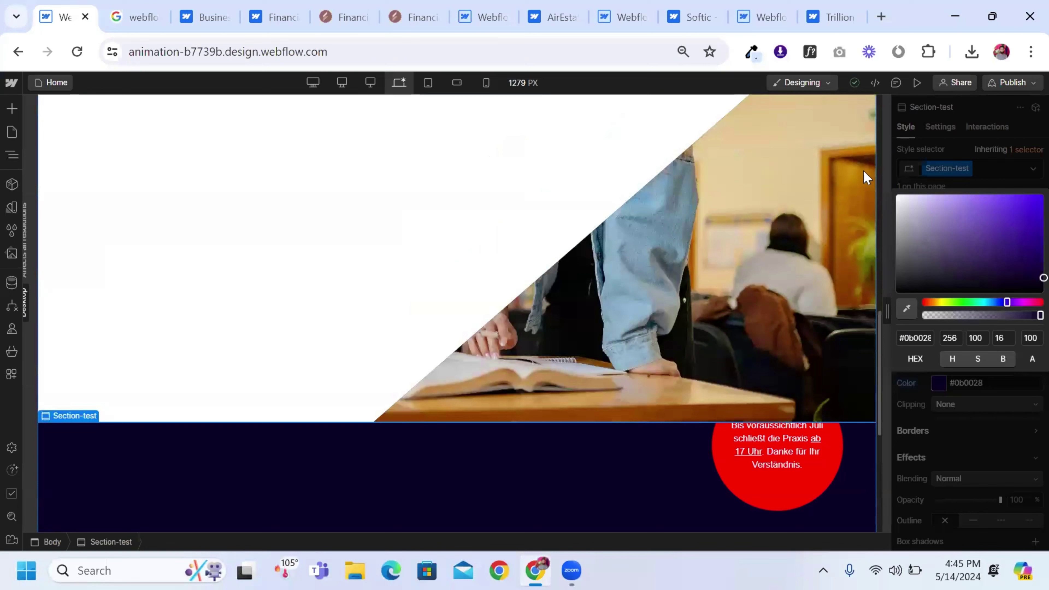
# At the 1920 px breakpoint, add the combo class large-device to the Section-test section
pyautogui.click(962, 165)
pyautogui.click(979, 169)
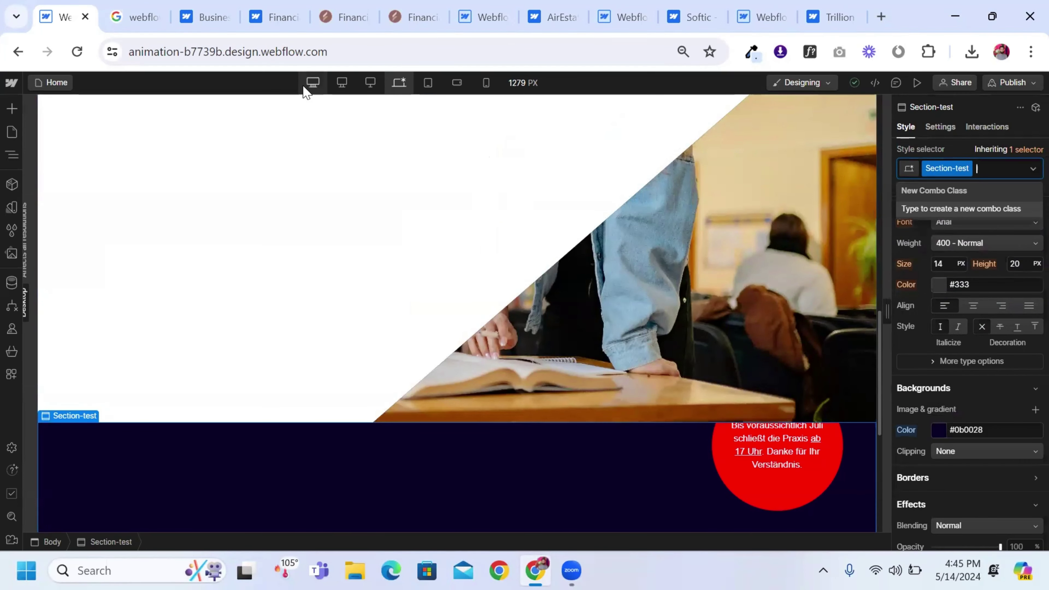
pyautogui.click(314, 83)
pyautogui.click(979, 168)
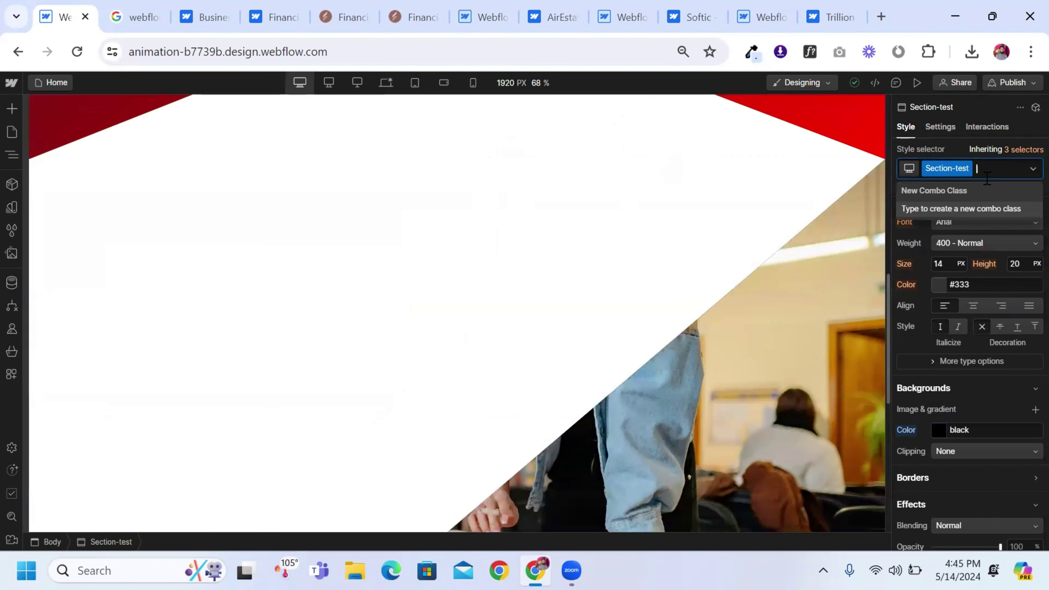
pyautogui.scroll(-5, 677, 307)
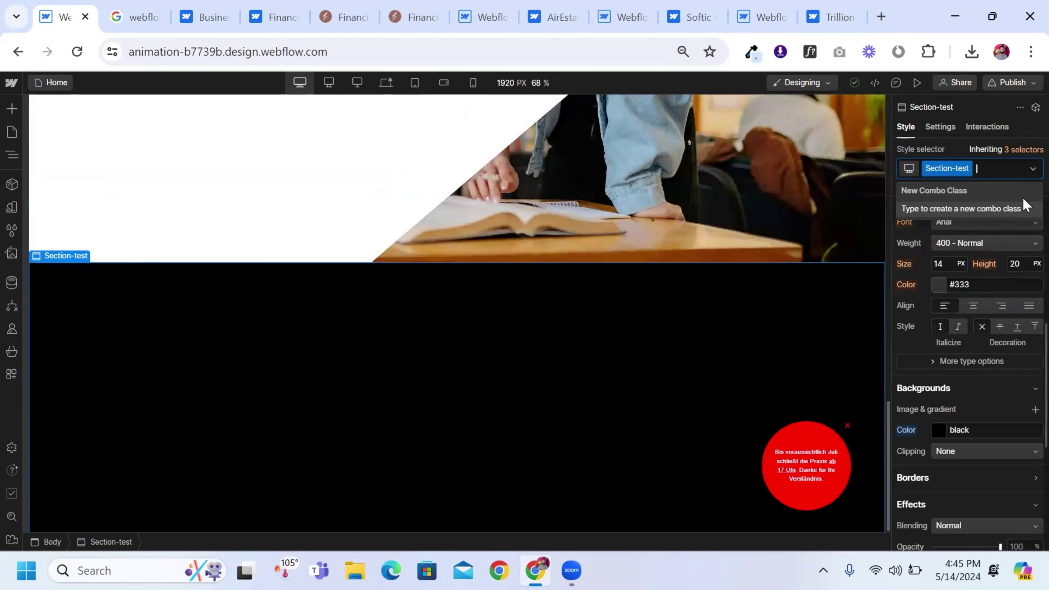
pyautogui.write('large')
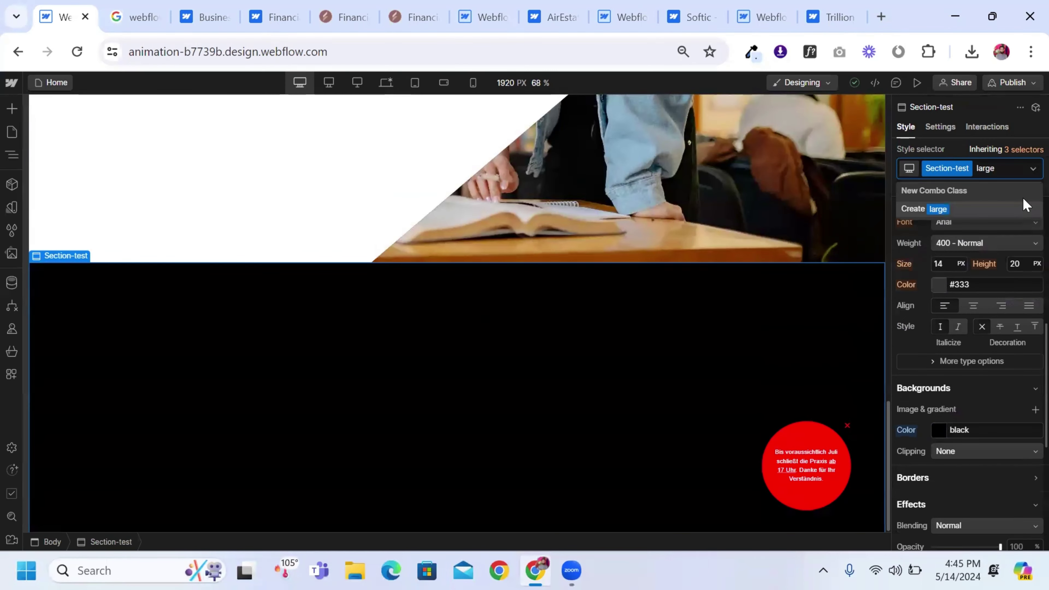
pyautogui.write('-device')
pyautogui.press('Return')
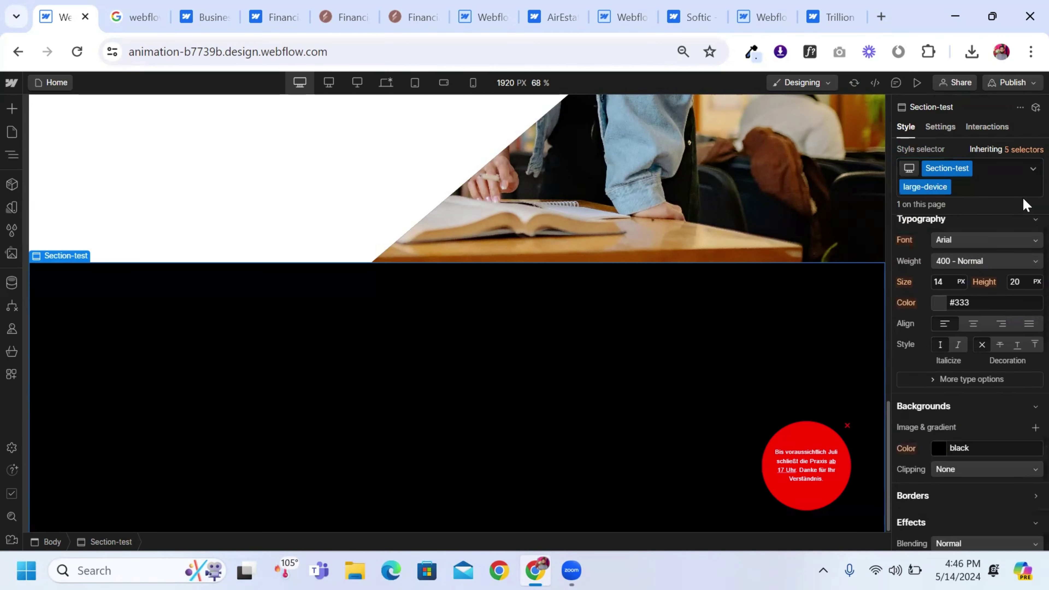
# Set the large-device combo class's background color to bright blue #4400ff at the 1920 px breakpoint
pyautogui.scroll(2, 999, 348)
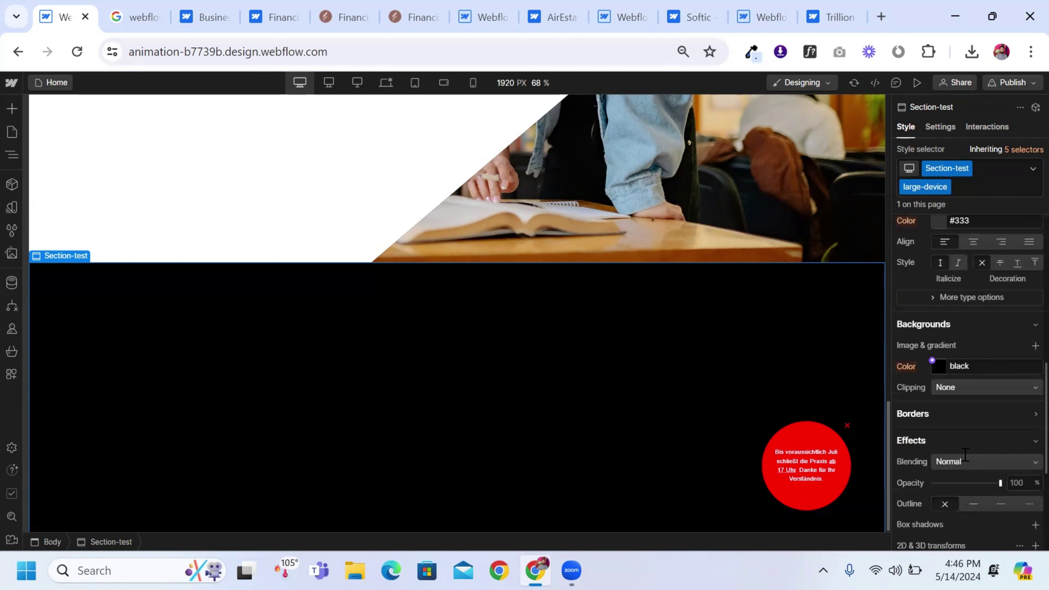
pyautogui.click(939, 367)
pyautogui.moveTo(999, 417); pyautogui.dragTo(1043, 383)
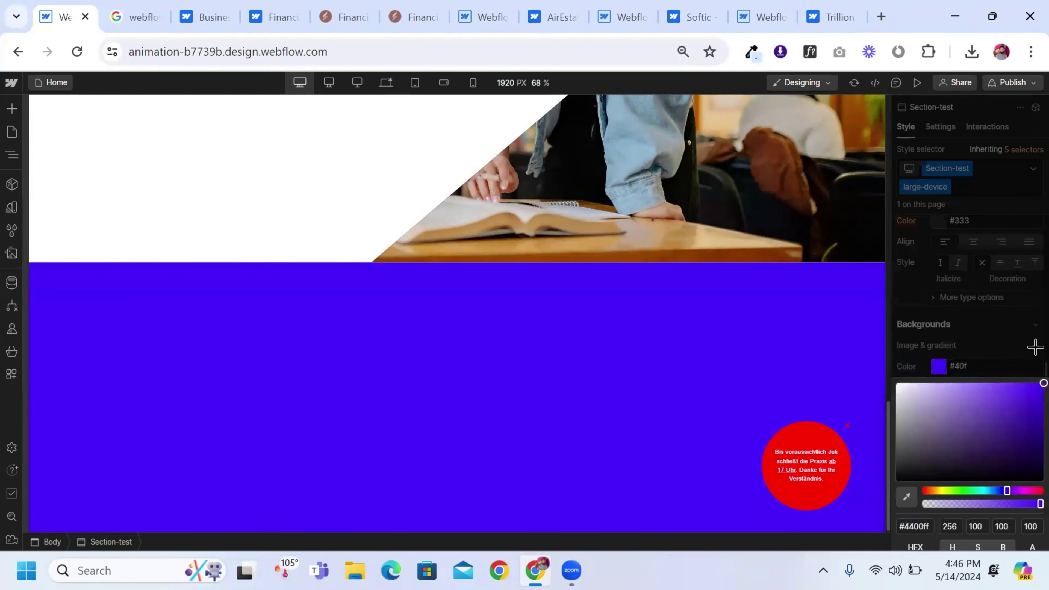
# At the 1440 px breakpoint, add the combo class XXL to the Section-test section
pyautogui.click(337, 82)
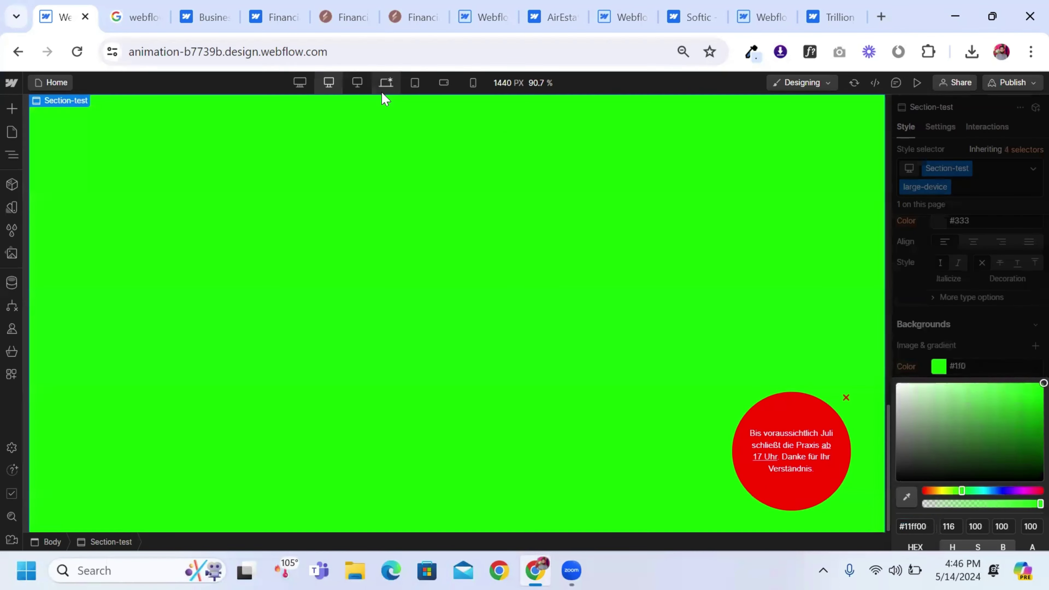
pyautogui.click(973, 188)
pyautogui.click(975, 186)
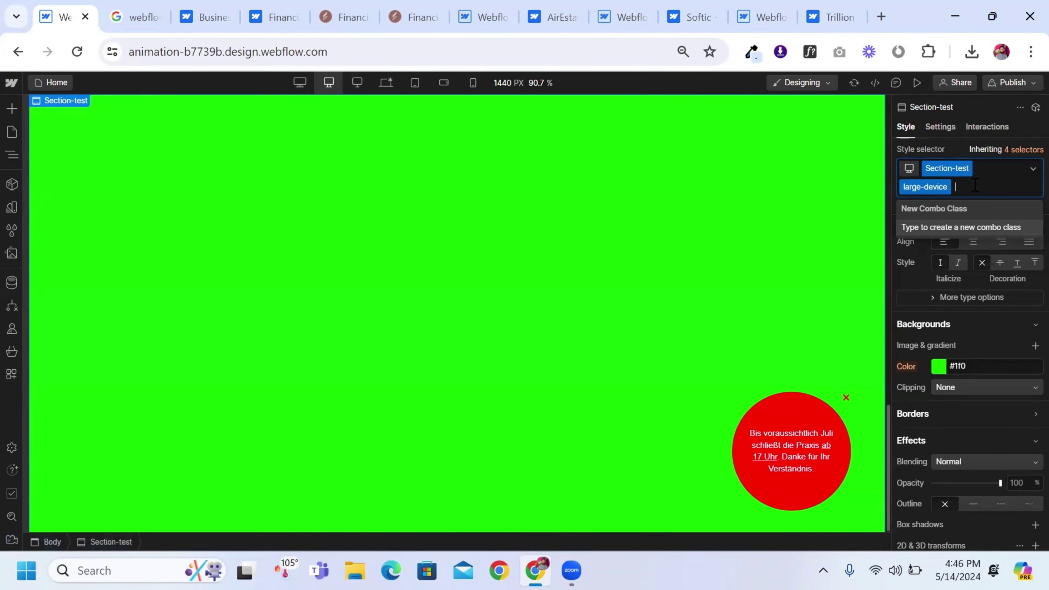
pyautogui.write('X')
pyautogui.press('Return')
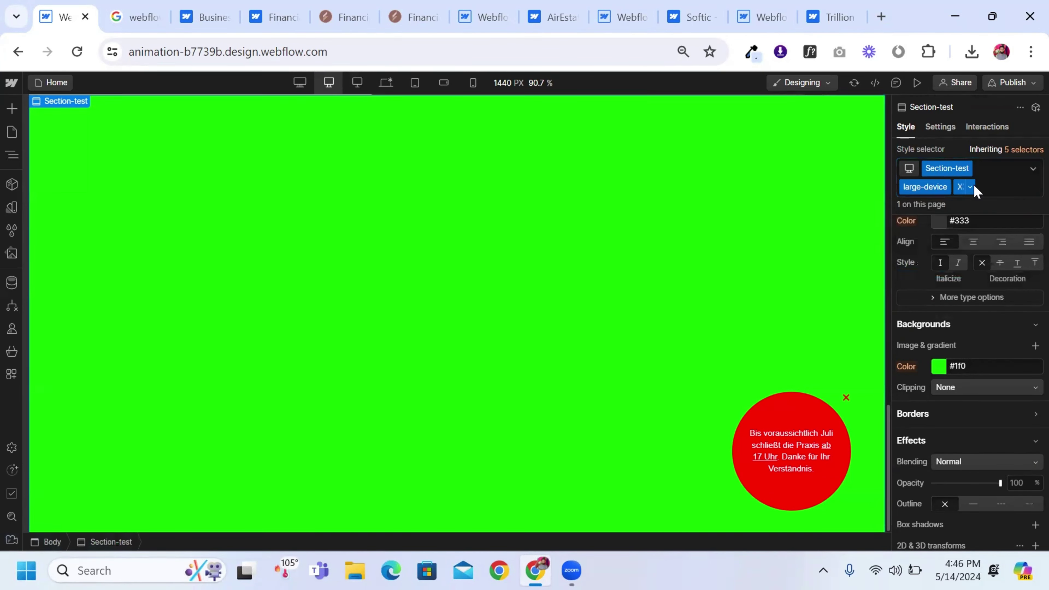
# Set the XXL combo class's background color to dark green #084903 at the 1440 px breakpoint
pyautogui.click(939, 367)
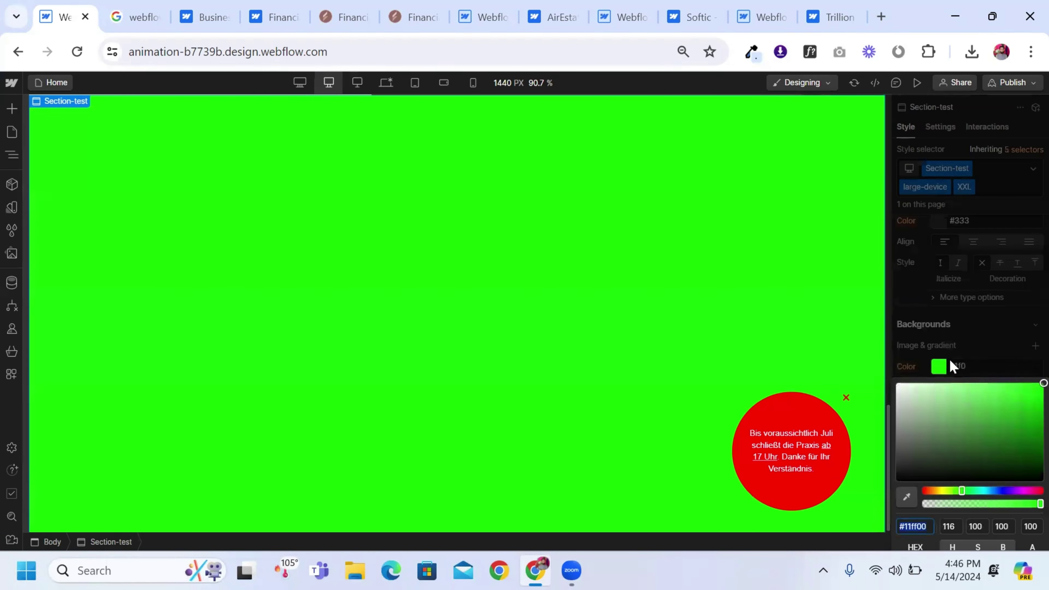
pyautogui.moveTo(1019, 429); pyautogui.dragTo(1038, 453)
pyautogui.click(1009, 340)
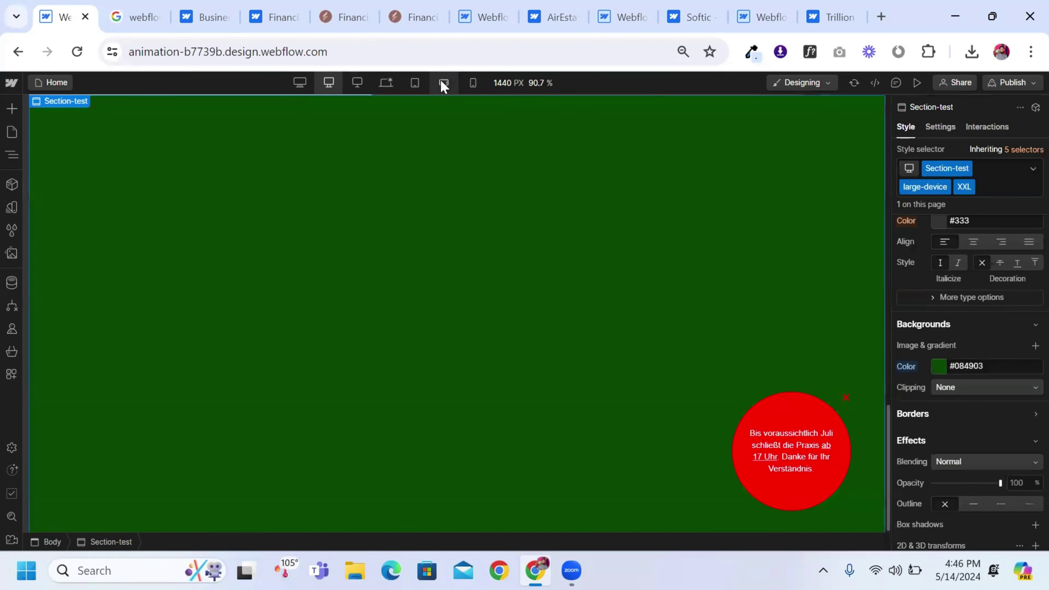
# At the 1280 px breakpoint, add the combo class XLL to the Section-test section
pyautogui.click(358, 84)
pyautogui.click(1002, 187)
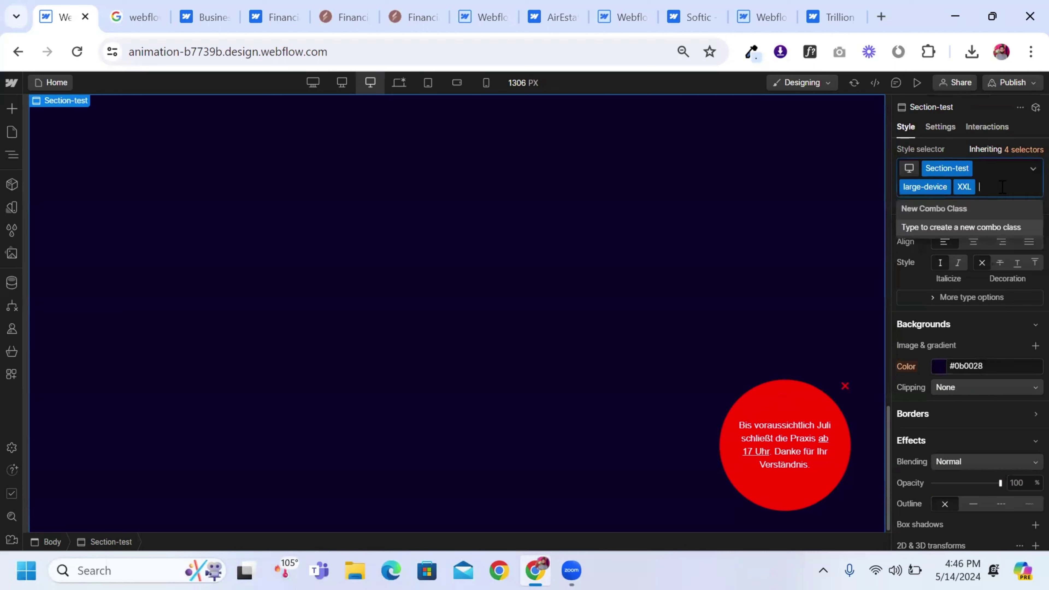
pyautogui.write('Xl')
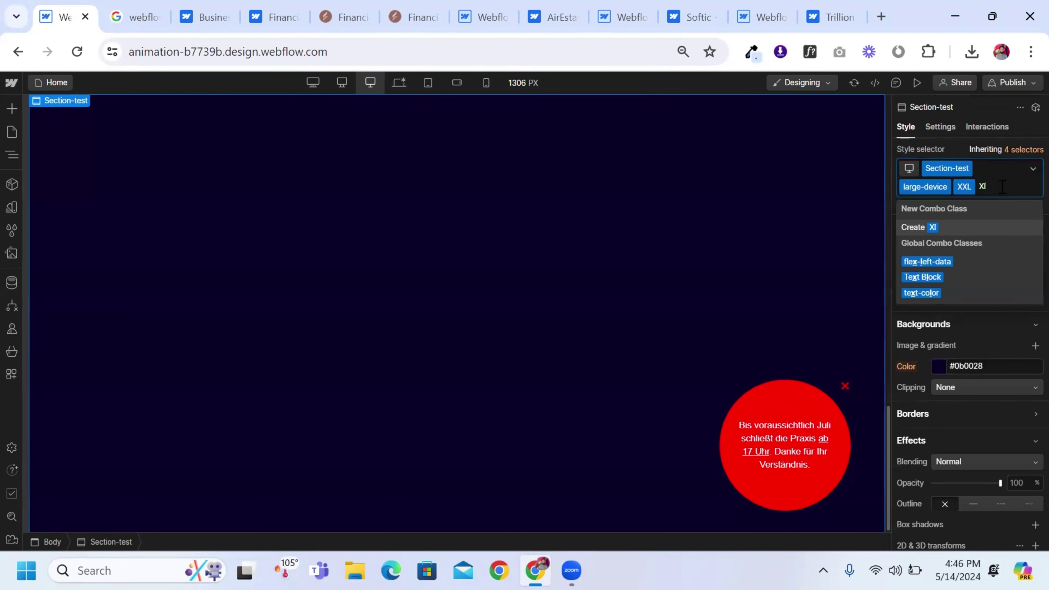
pyautogui.press('BackSpace')
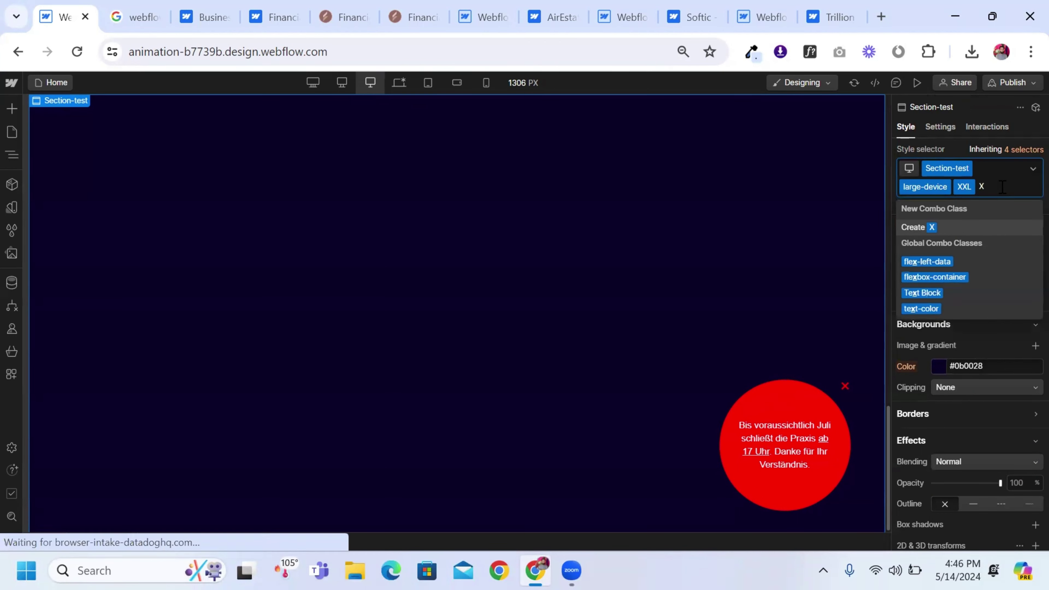
pyautogui.write('XX')
pyautogui.press('BackSpace')
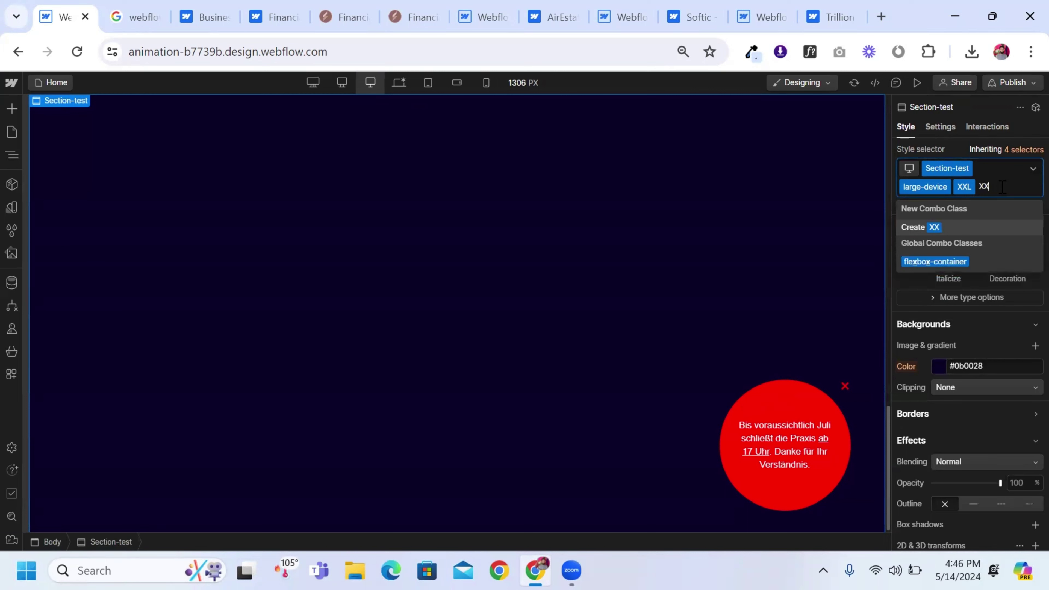
pyautogui.press('BackSpace')
pyautogui.write('LL')
pyautogui.press('Return')
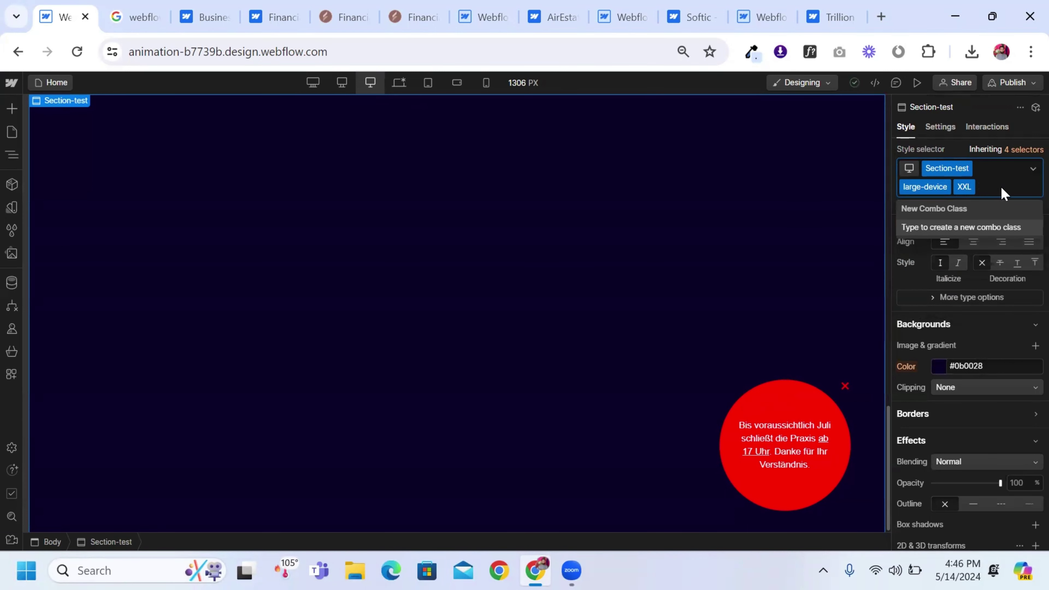
# Set the XLL combo class's background color to blue #3400c4 at the 1280 px breakpoint
pyautogui.scroll(-2, 975, 305)
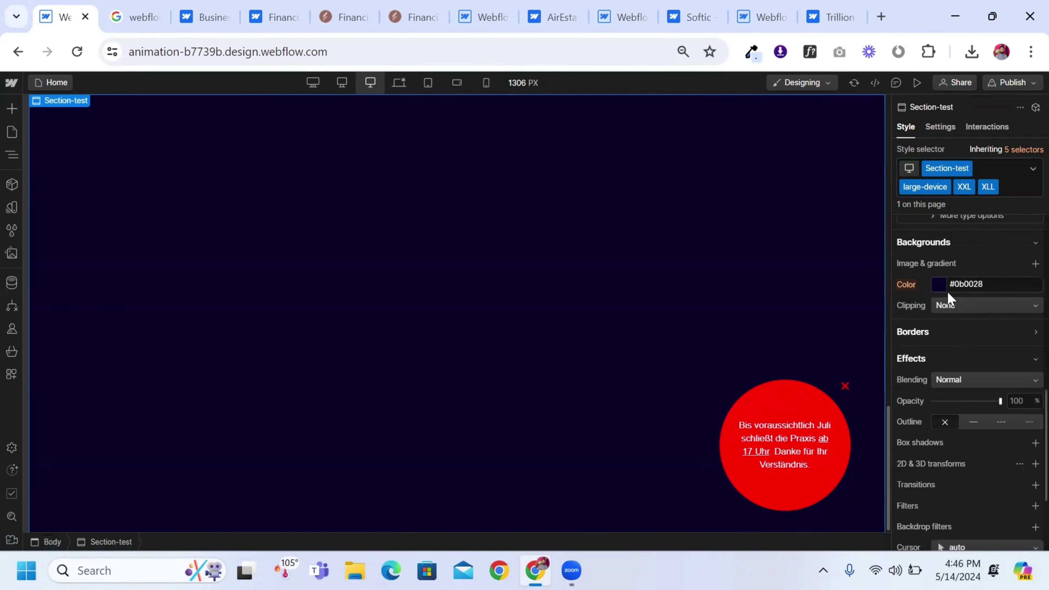
pyautogui.click(939, 285)
pyautogui.moveTo(972, 370); pyautogui.dragTo(1043, 324)
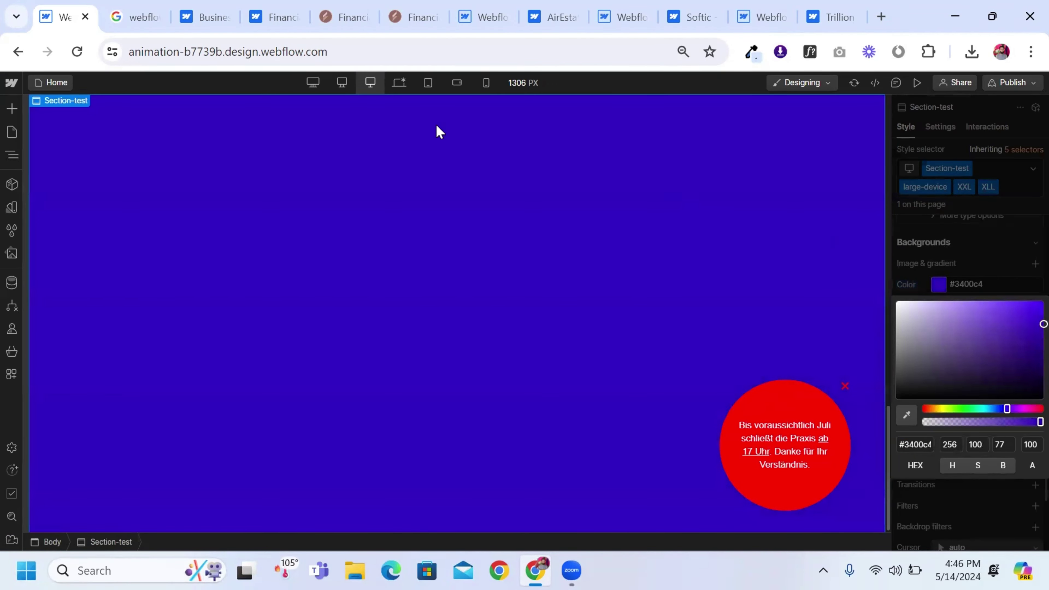
# Compare the Section-test background color at the base desktop, 1280 px and 1920 px breakpoints
pyautogui.click(399, 83)
pyautogui.click(925, 205)
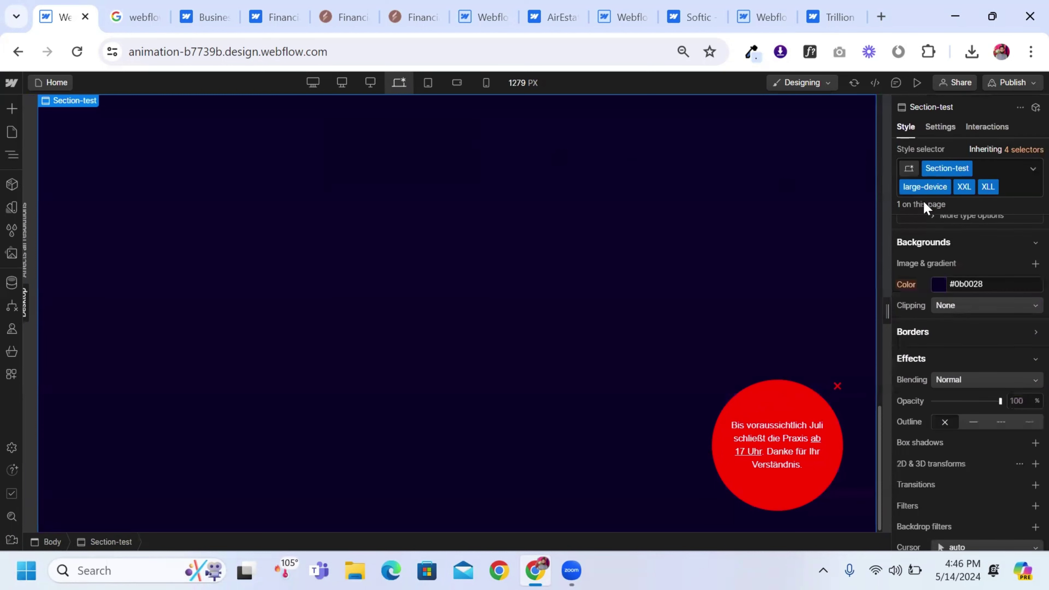
pyautogui.doubleClick(912, 186)
pyautogui.click(342, 82)
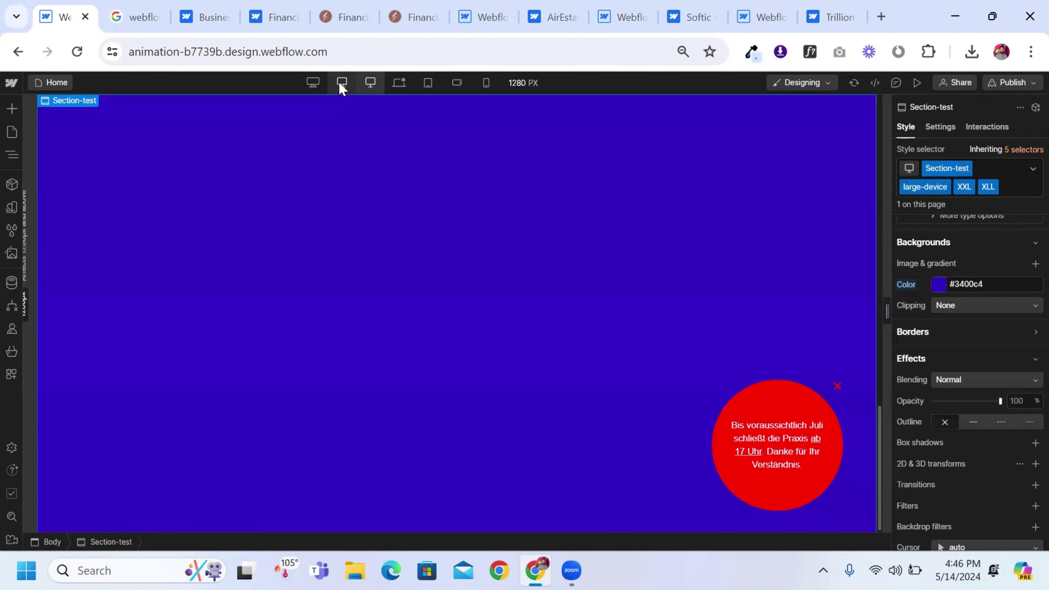
pyautogui.click(300, 82)
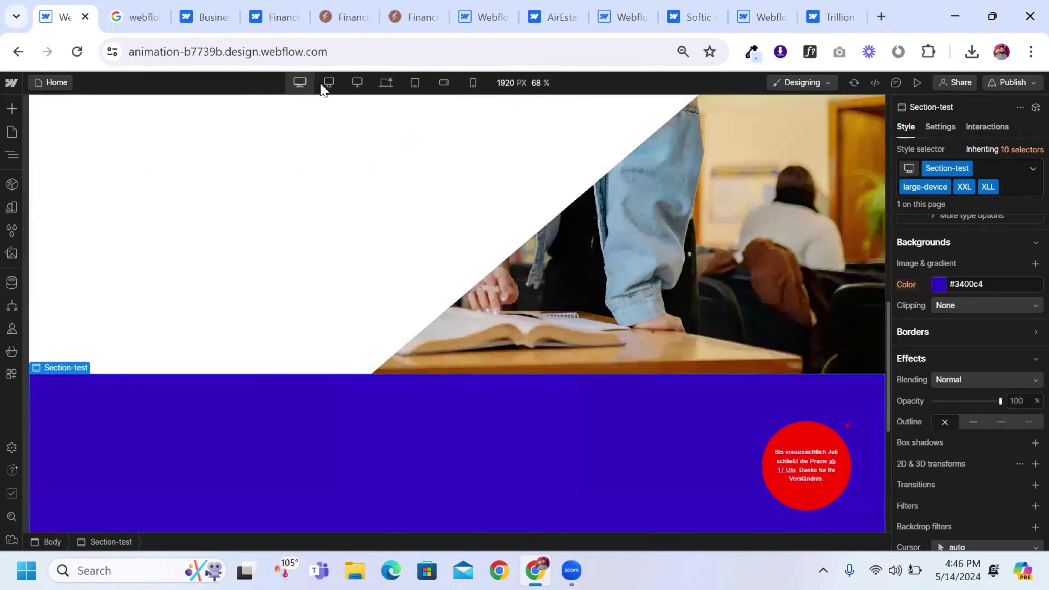
# At the 1920 px breakpoint, remove the XLL, XXL and large-device combo classes from the Section-test section
pyautogui.click(1008, 191)
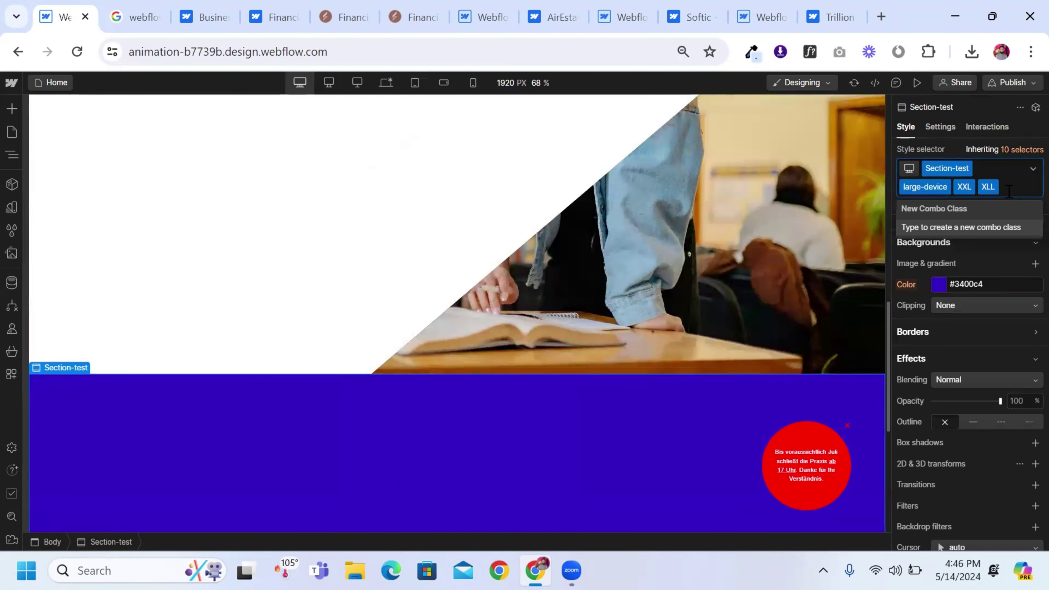
pyautogui.press('BackSpace')
pyautogui.press('BackSpace')
pyautogui.press('BackSpace')
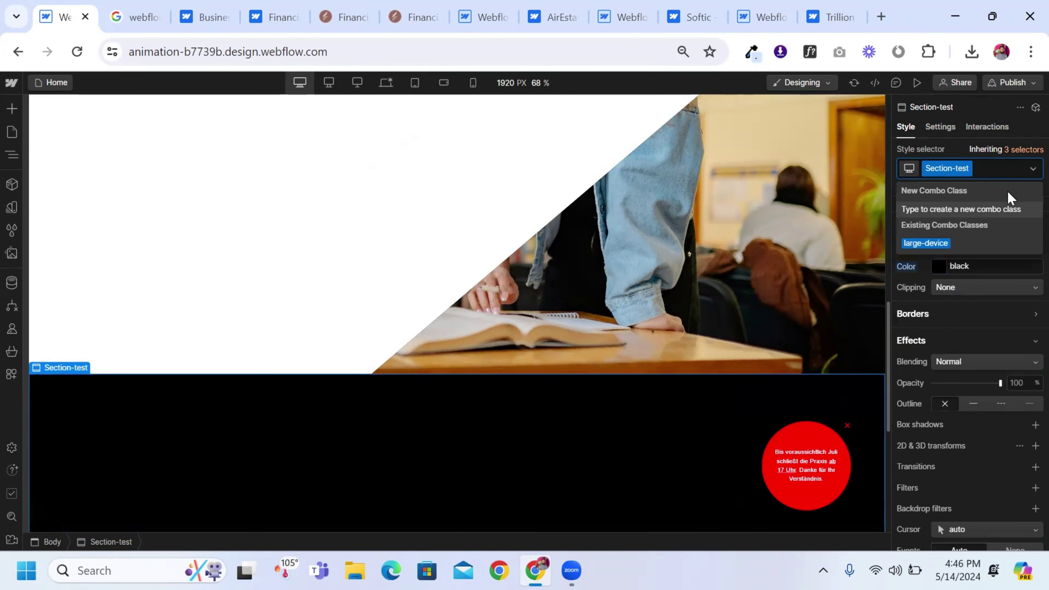
# Check the Section-test background on the larger breakpoints, ending at the base desktop breakpoint
pyautogui.scroll(-3, 597, 351)
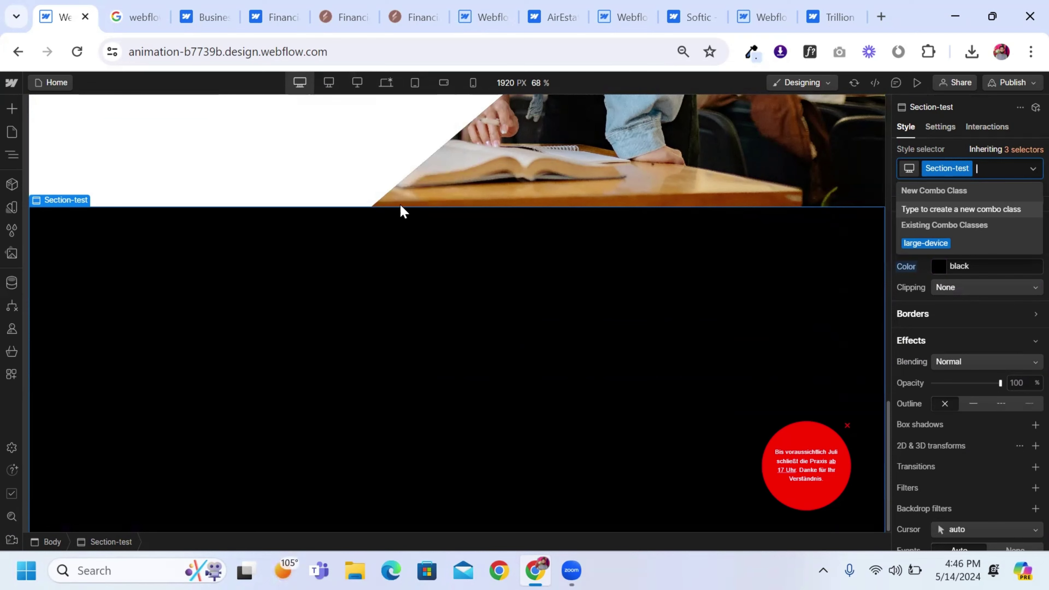
pyautogui.click(351, 85)
pyautogui.click(388, 82)
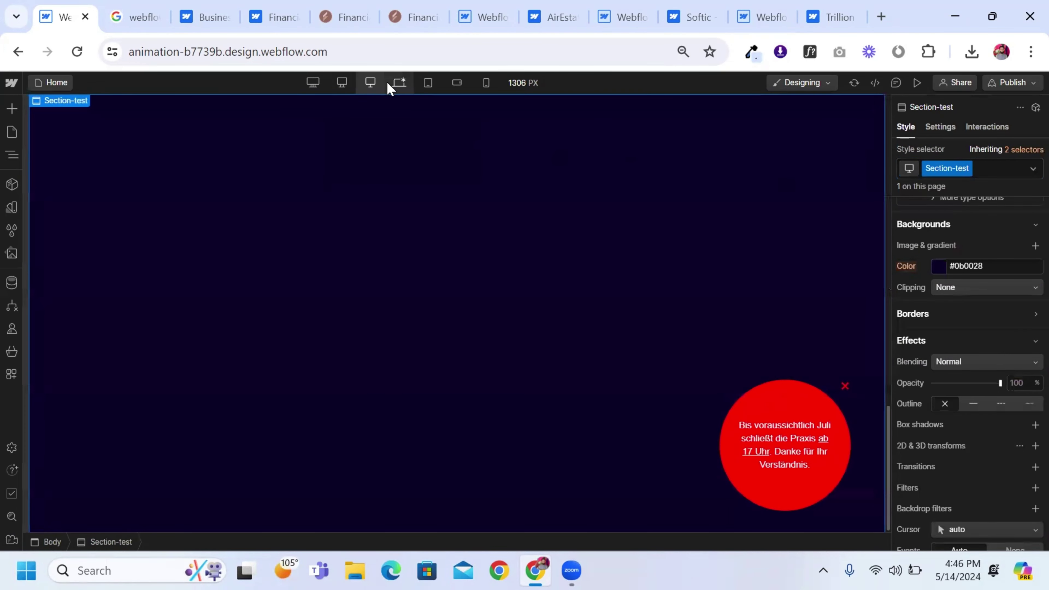
pyautogui.click(398, 83)
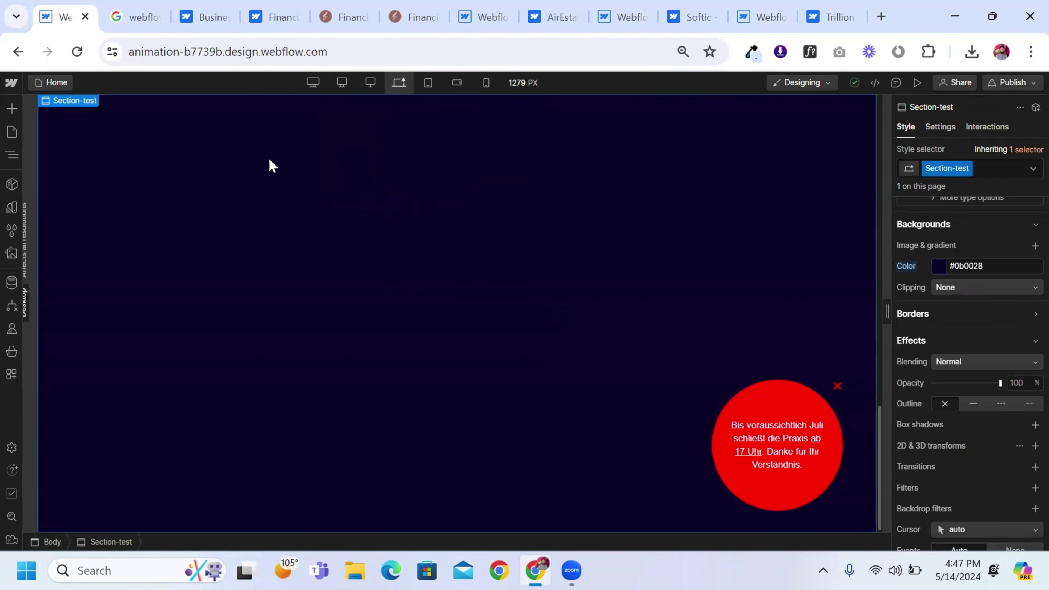
# Add a div block inside the Section-test section at the base desktop breakpoint
pyautogui.click(10, 156)
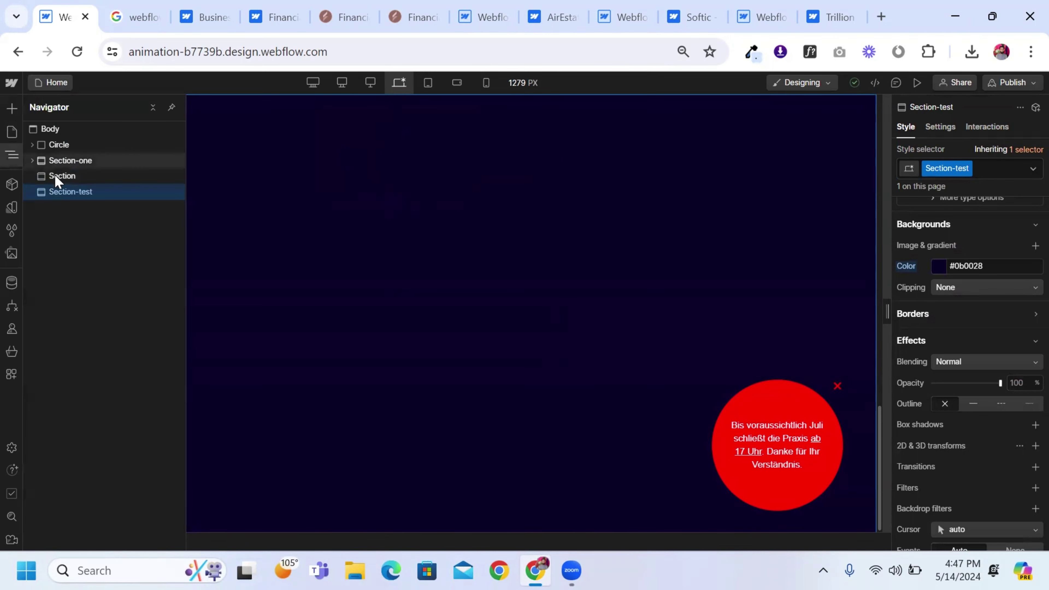
pyautogui.click(335, 212)
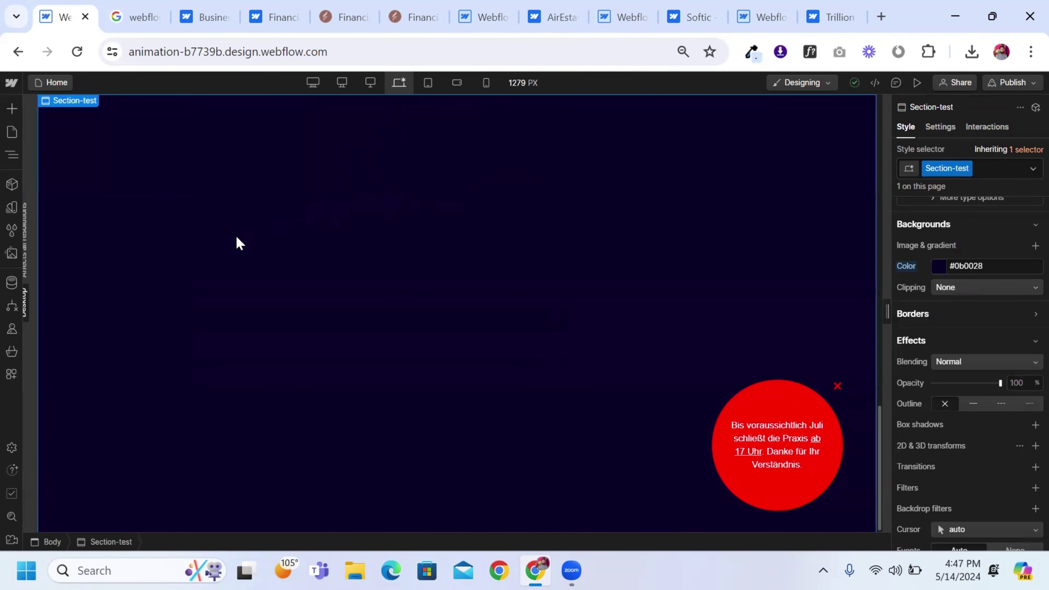
pyautogui.hotkey('ctrl', 'e')
pyautogui.write('conta')
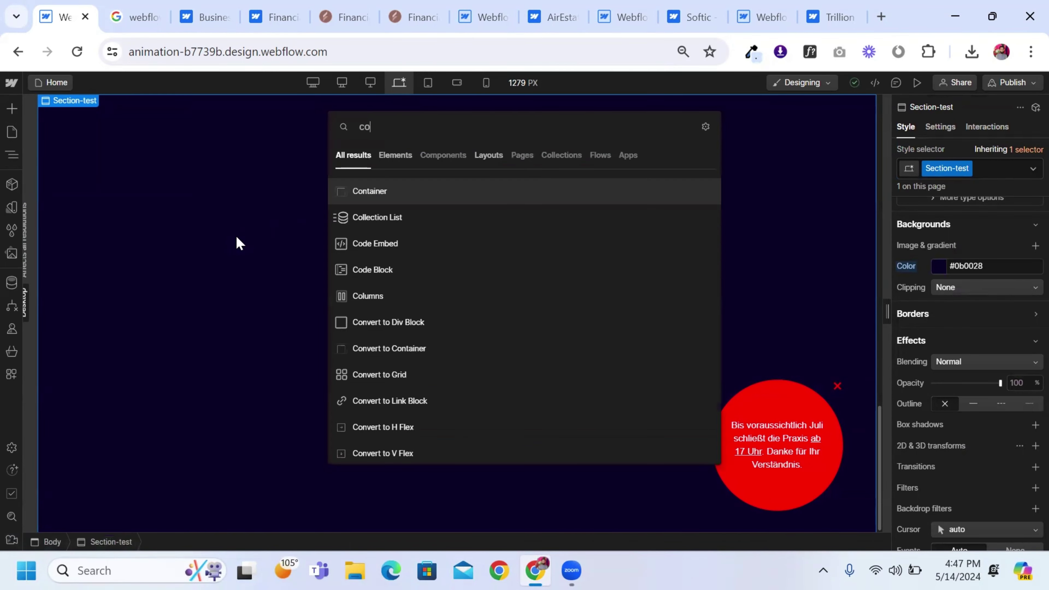
pyautogui.press('BackSpace')
pyautogui.press('BackSpace')
pyautogui.press('BackSpace')
pyautogui.press('BackSpace')
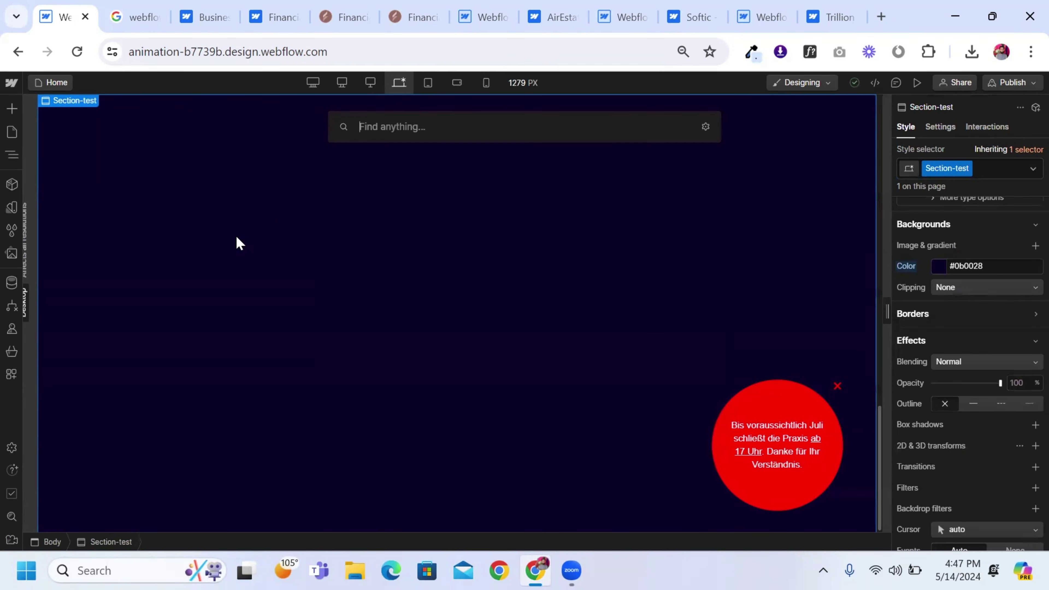
pyautogui.write('div')
pyautogui.press('Return')
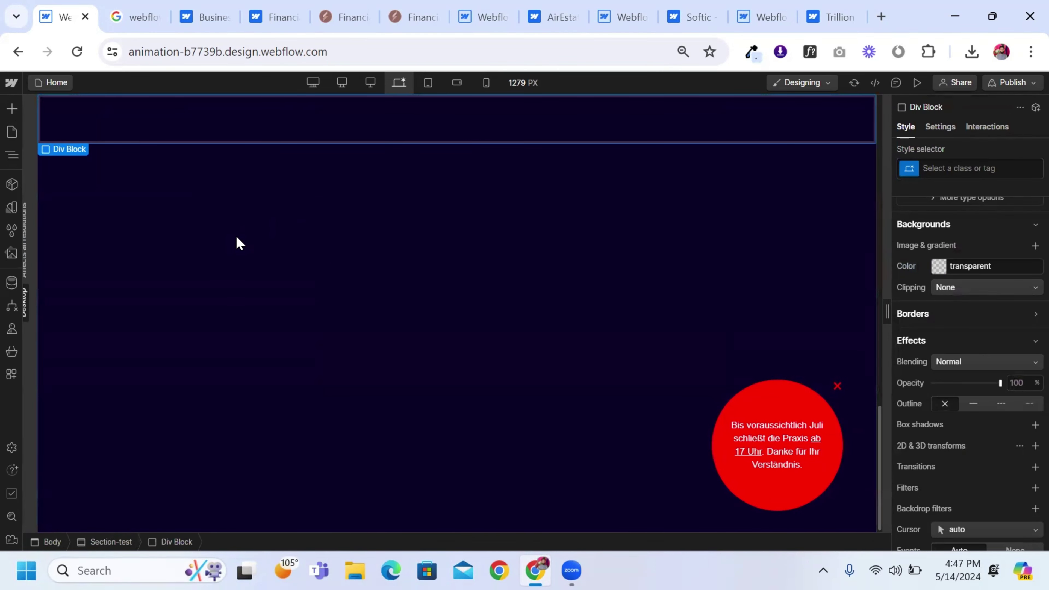
# Apply the existing container class to the new div block and inspect its width and maximum width settings
pyautogui.hotkey('ctrl', 'Return')
pyautogui.write('contain')
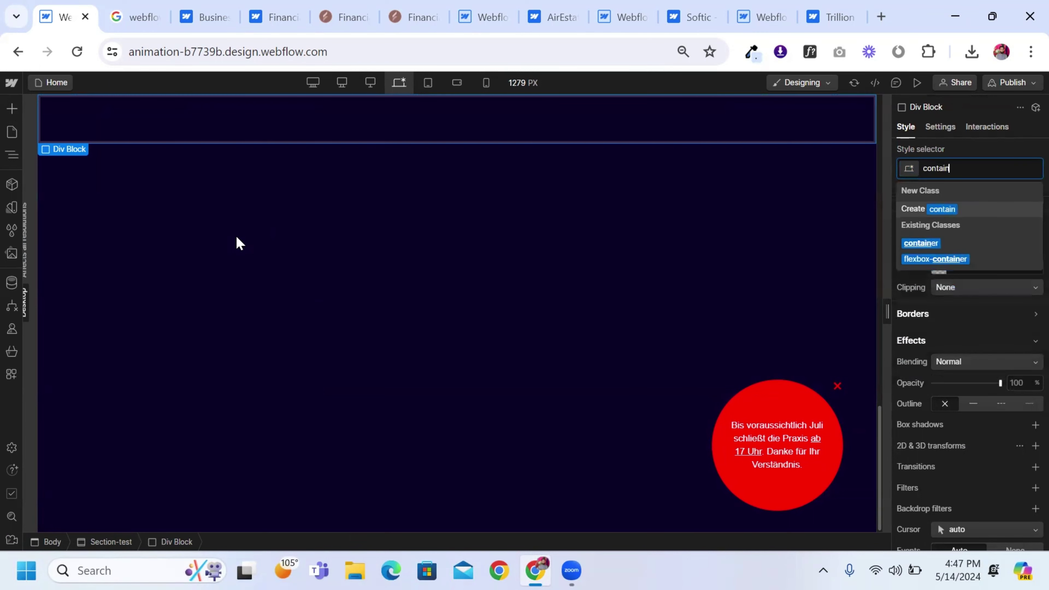
pyautogui.press('Down')
pyautogui.press('Return')
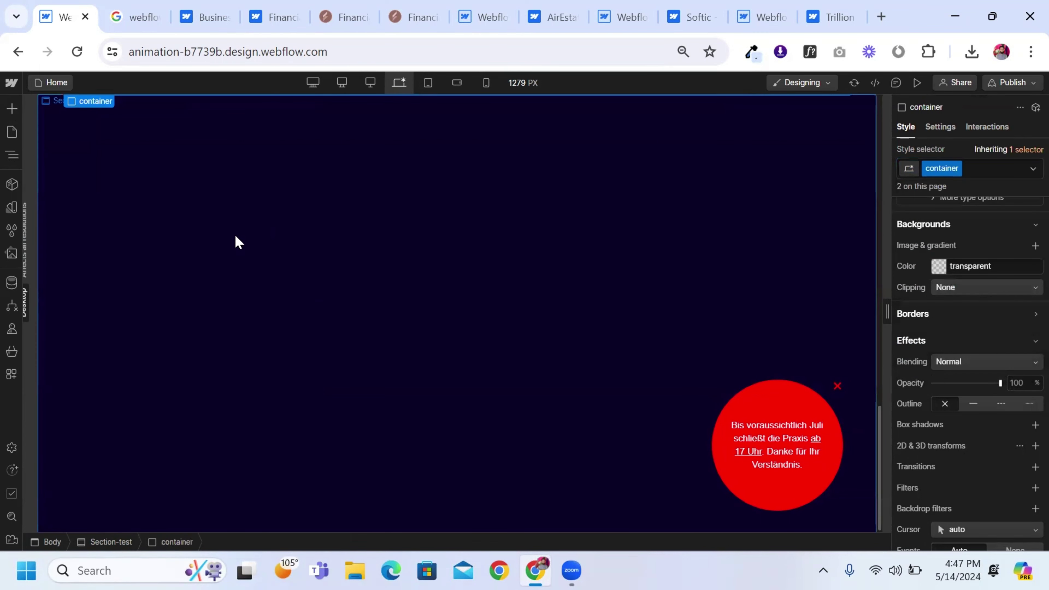
pyautogui.scroll(10, 1024, 425)
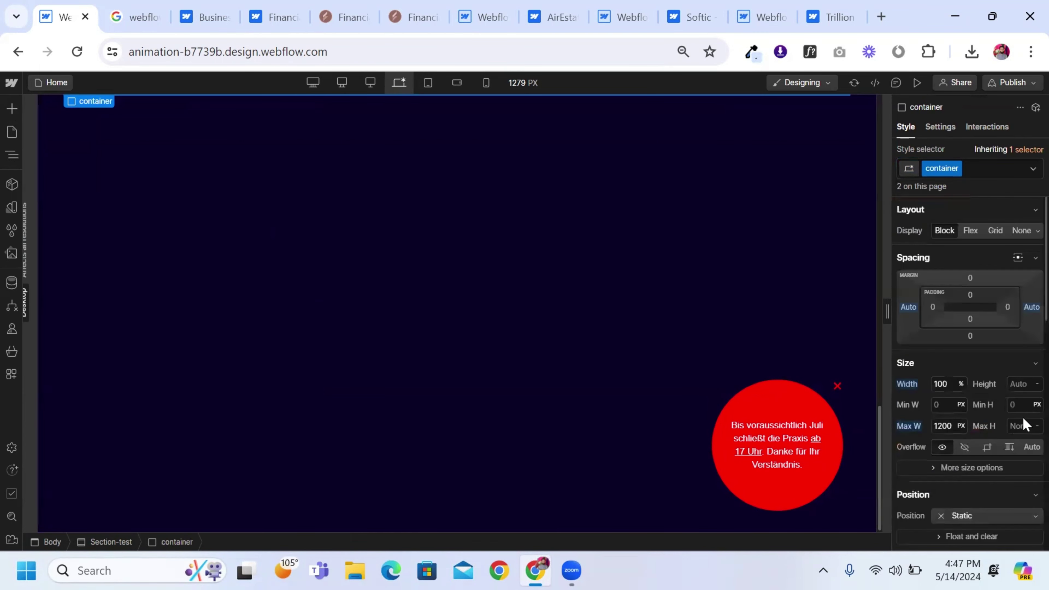
pyautogui.click(945, 428)
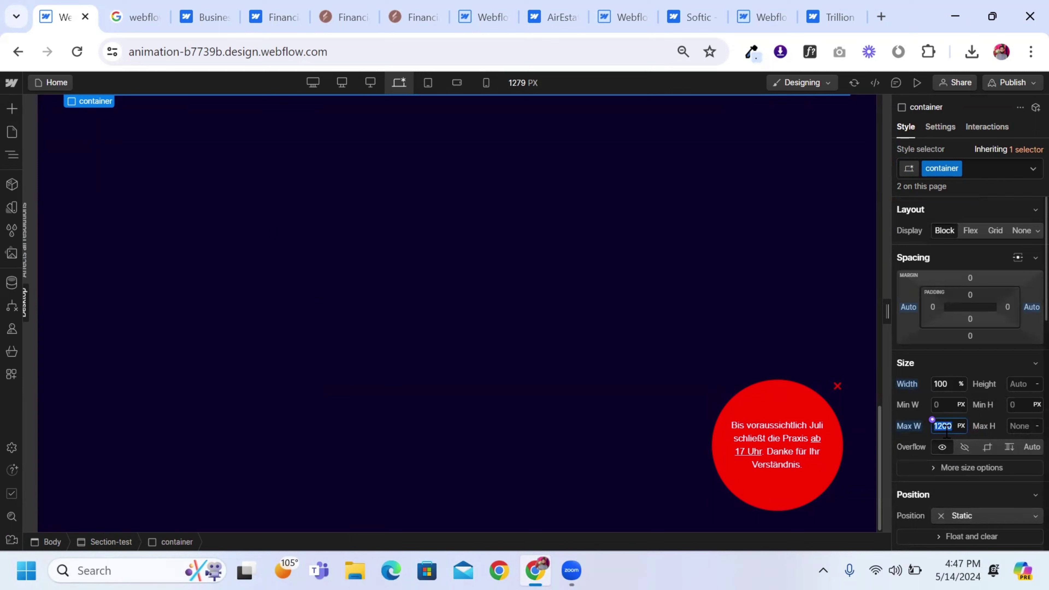
pyautogui.click(950, 384)
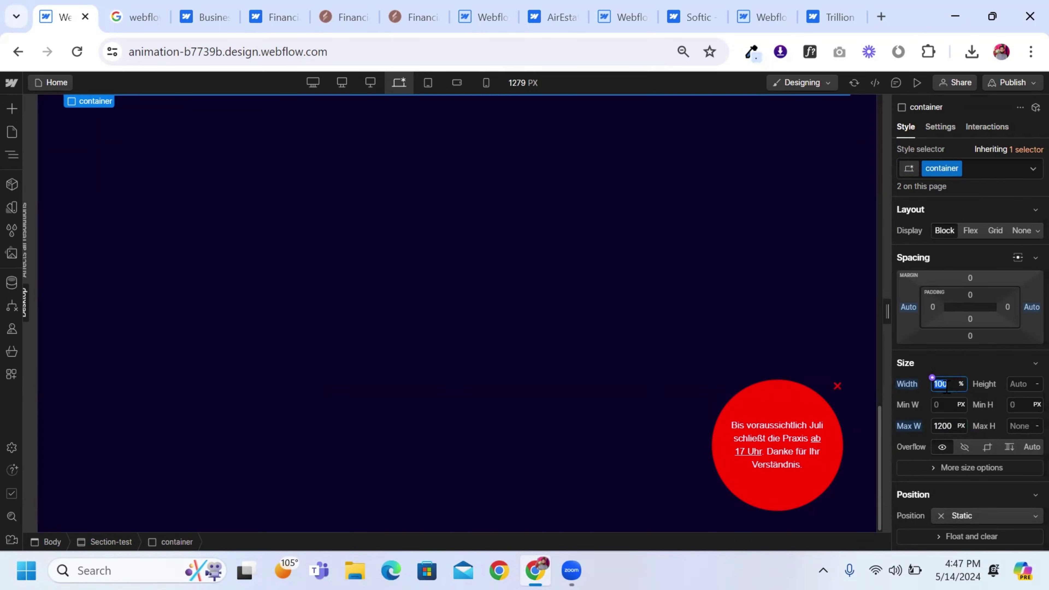
# Set the Section-test section to a flex layout with its content centered on both axes
pyautogui.click(470, 282)
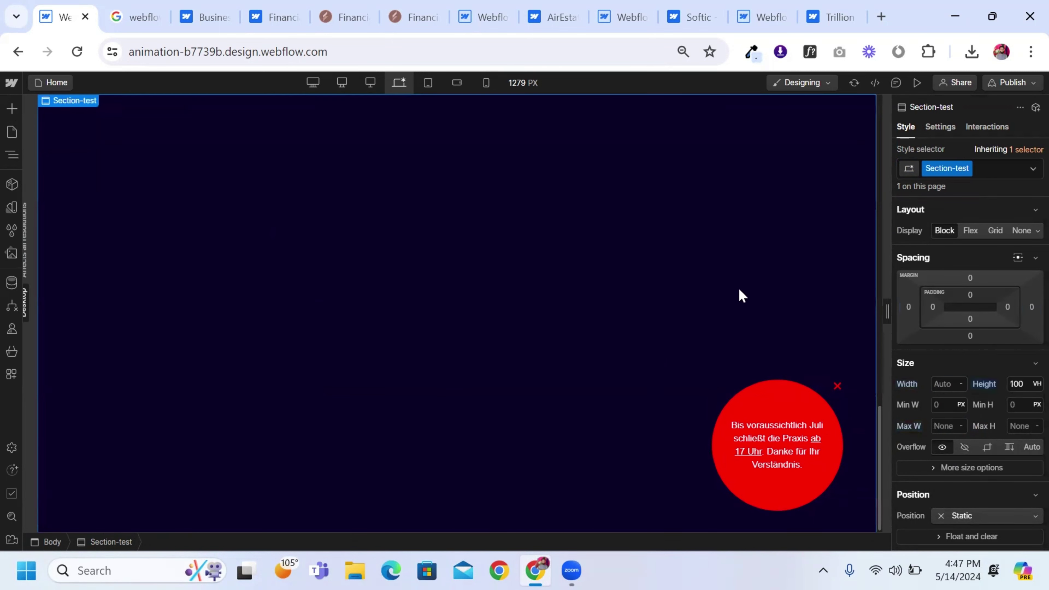
pyautogui.click(969, 230)
pyautogui.click(950, 287)
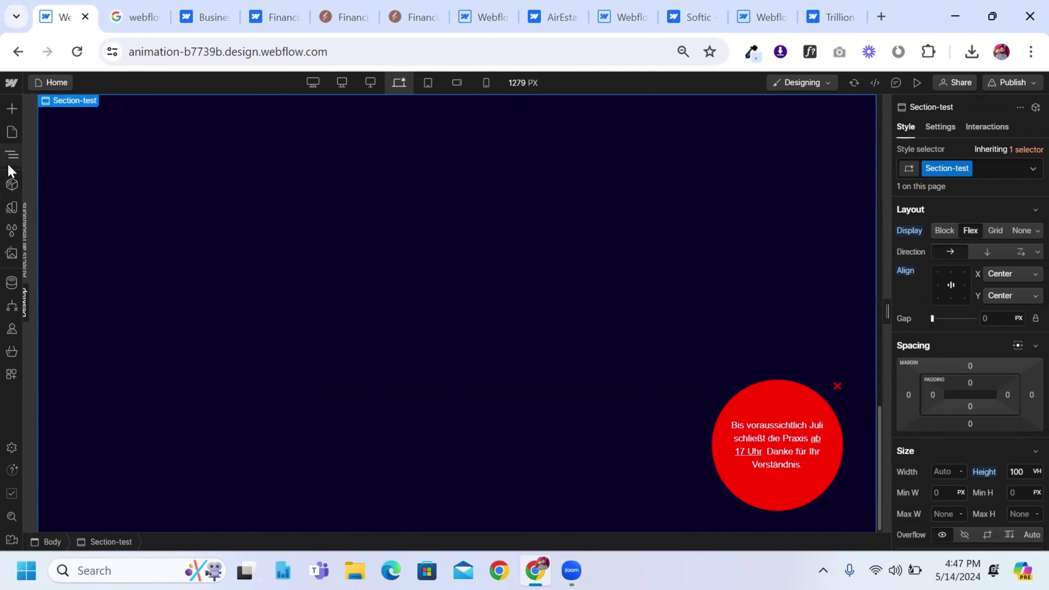
# Insert an image element inside the container of the Section-test section
pyautogui.click(11, 157)
pyautogui.click(94, 206)
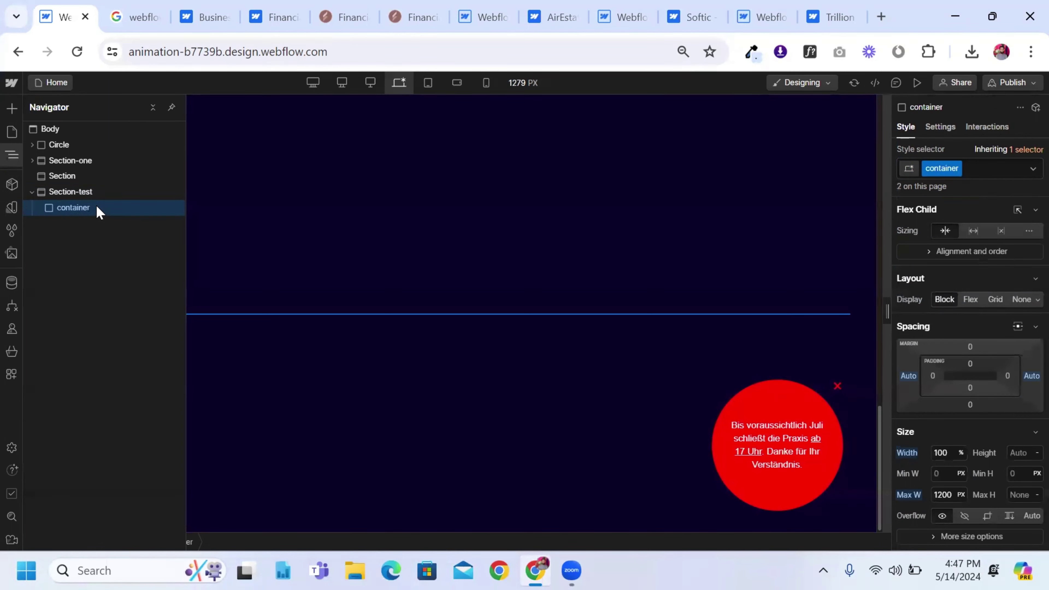
pyautogui.hotkey('ctrl', 'k')
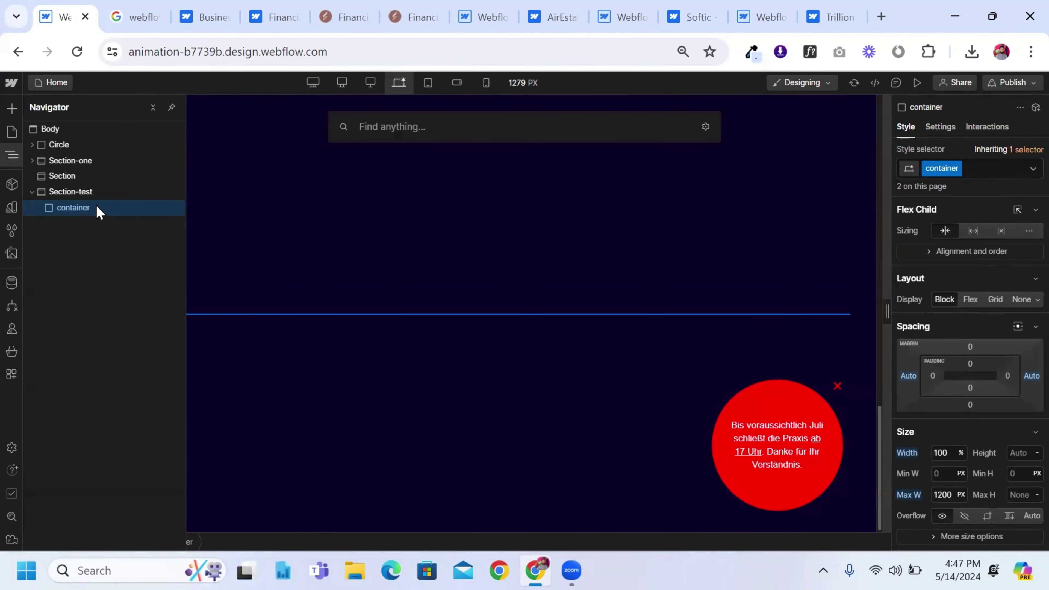
pyautogui.write('ima')
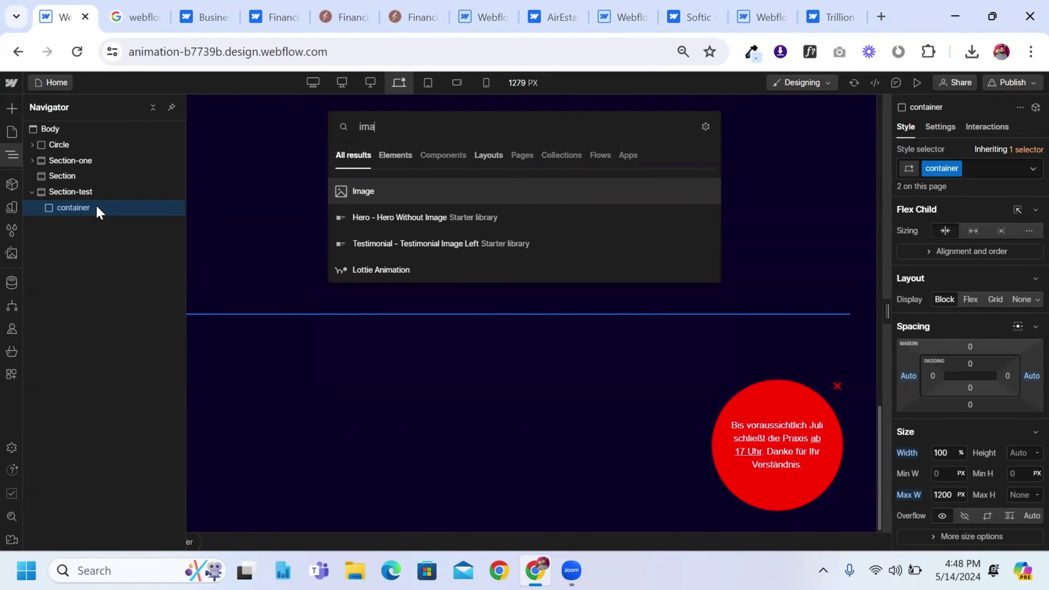
pyautogui.press('Return')
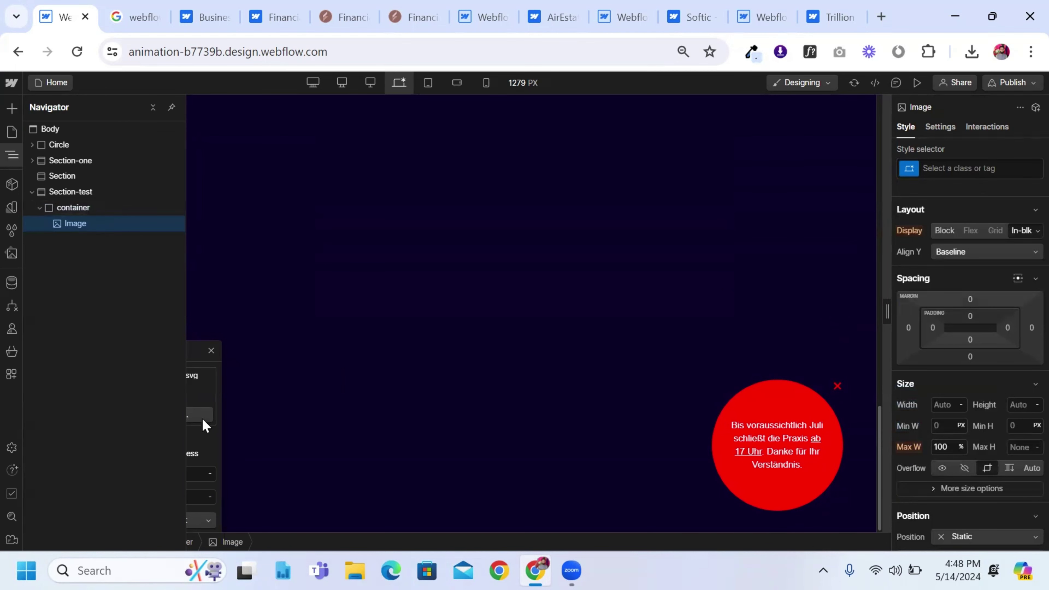
# Use the pexels library photo from the assets as the new image's source
pyautogui.press('j')
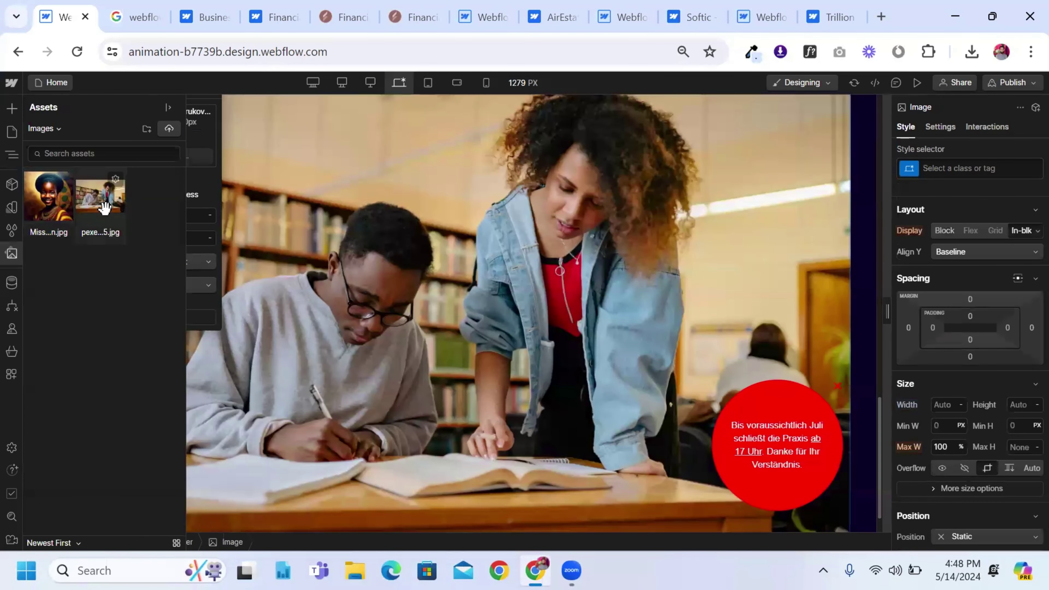
pyautogui.click(104, 208)
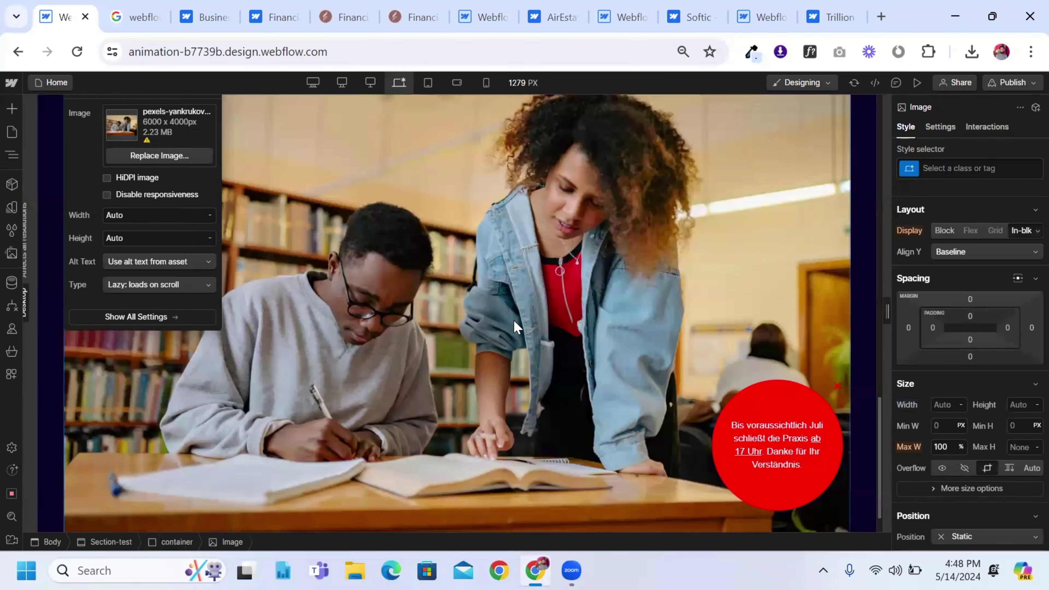
pyautogui.click(513, 319)
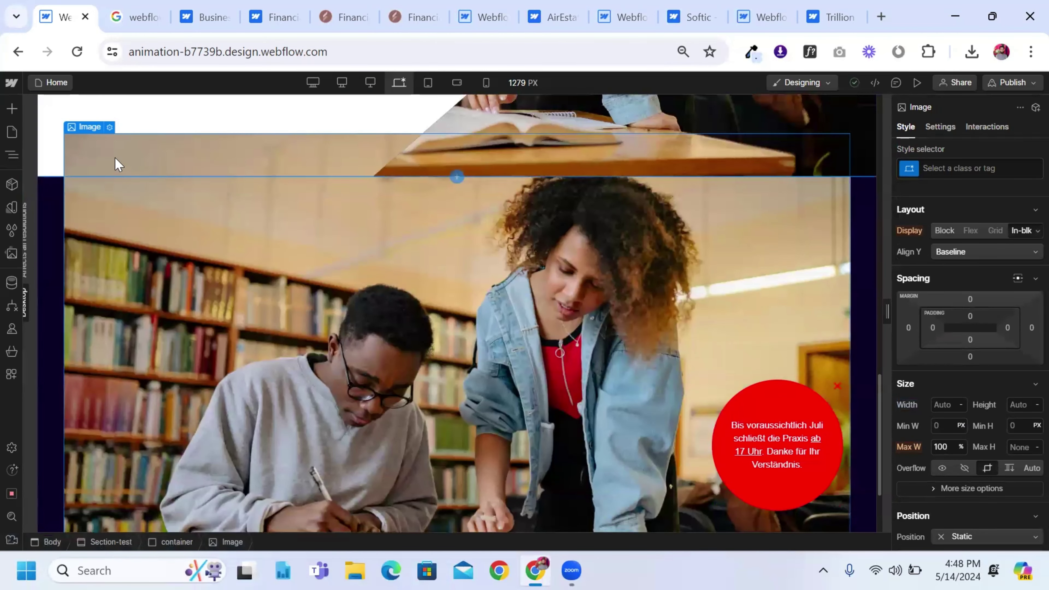
# Set the image's width and height to 100%
pyautogui.click(937, 407)
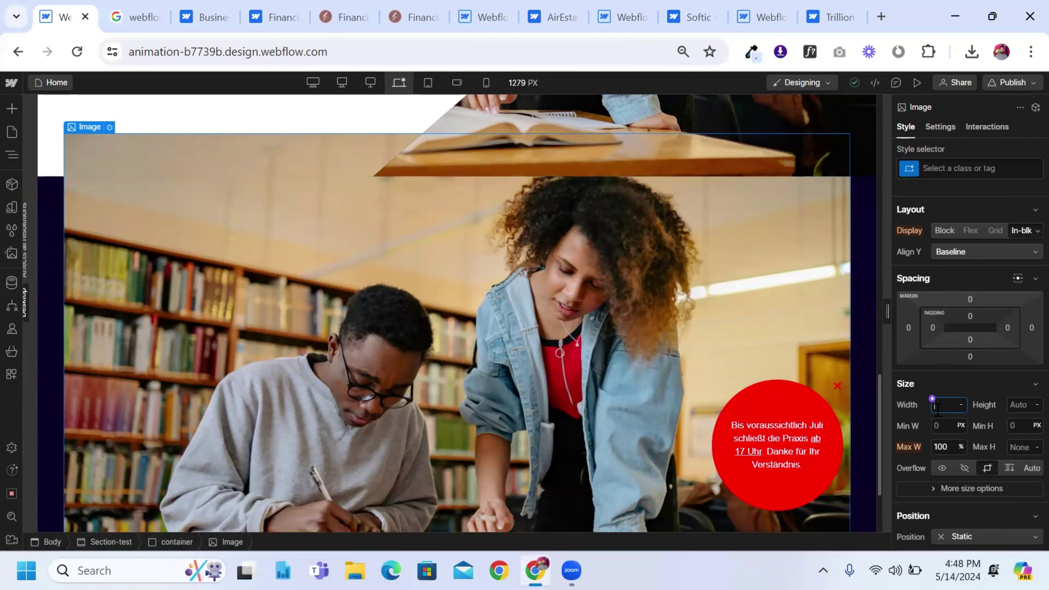
pyautogui.write('100%')
pyautogui.click(1021, 407)
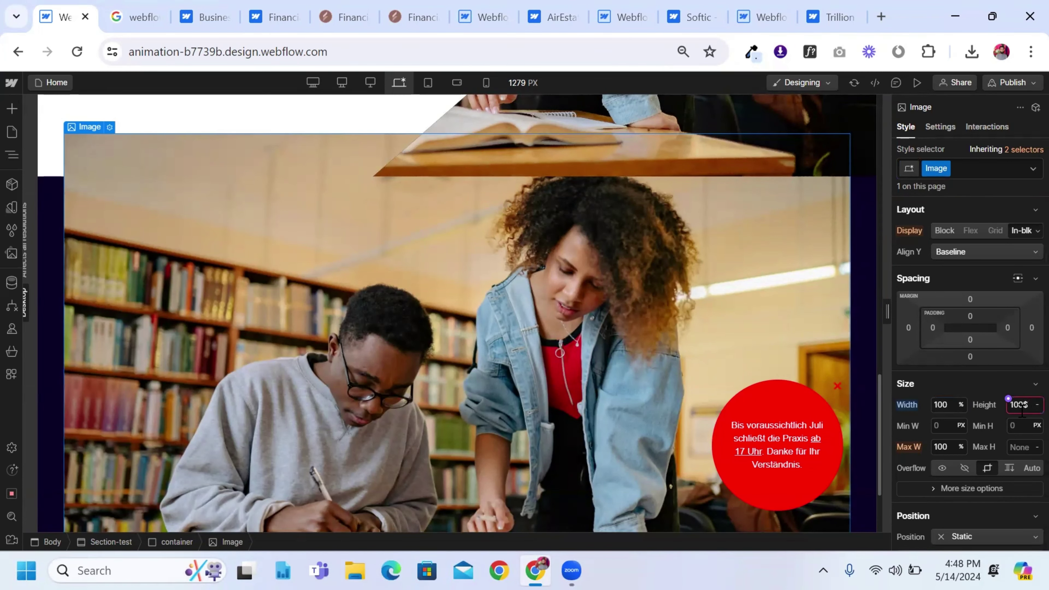
pyautogui.write('100$')
pyautogui.press('BackSpace')
pyautogui.write('%')
pyautogui.scroll(-3, 286, 305)
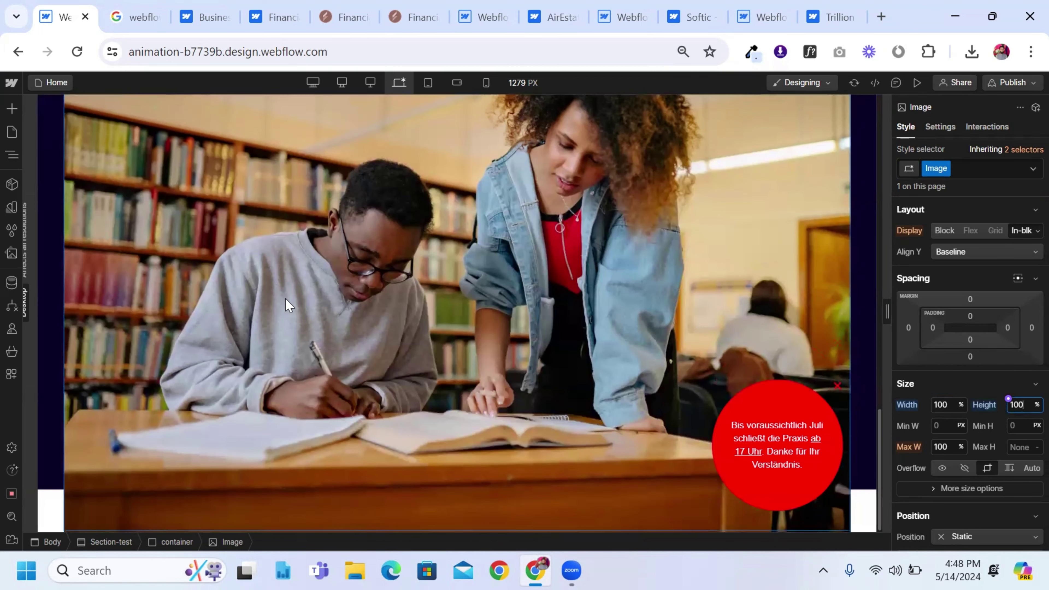
# Add 20 px of left and right padding to the container inside Section-test
pyautogui.scroll(6, 178, 318)
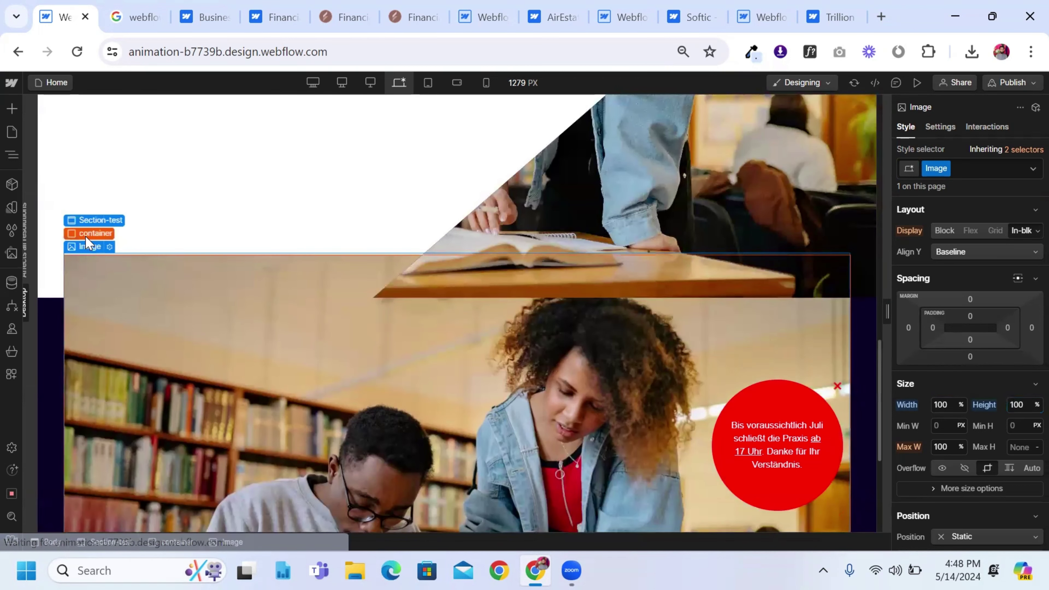
pyautogui.click(84, 237)
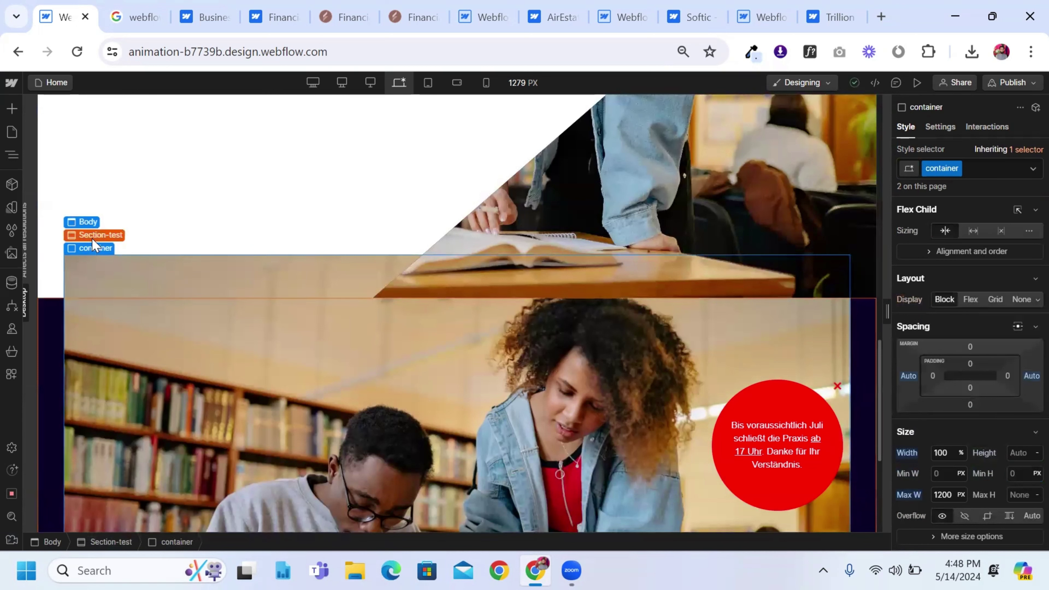
pyautogui.click(92, 236)
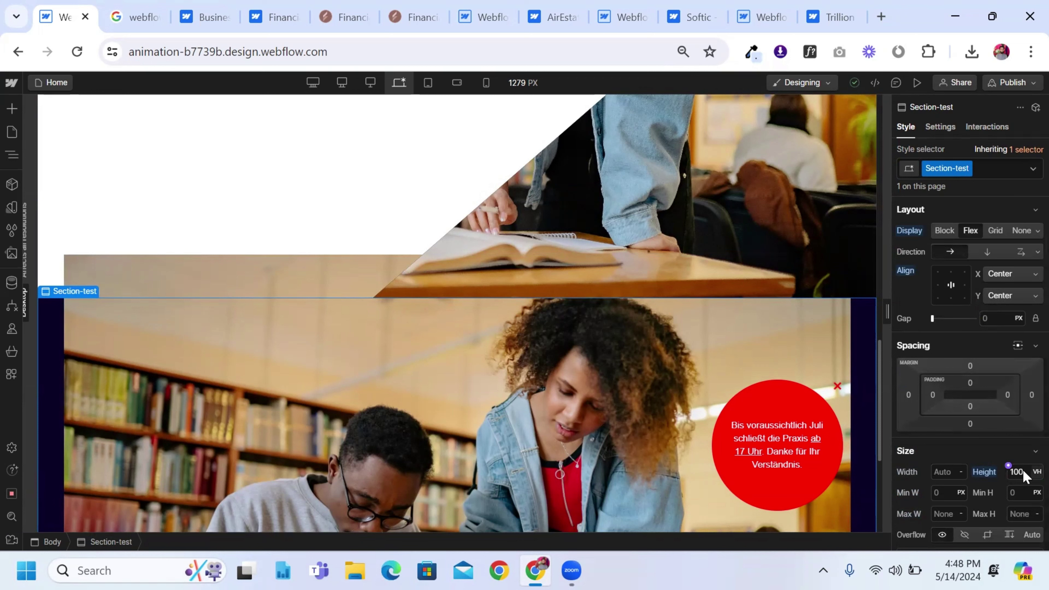
pyautogui.scroll(-4, 302, 279)
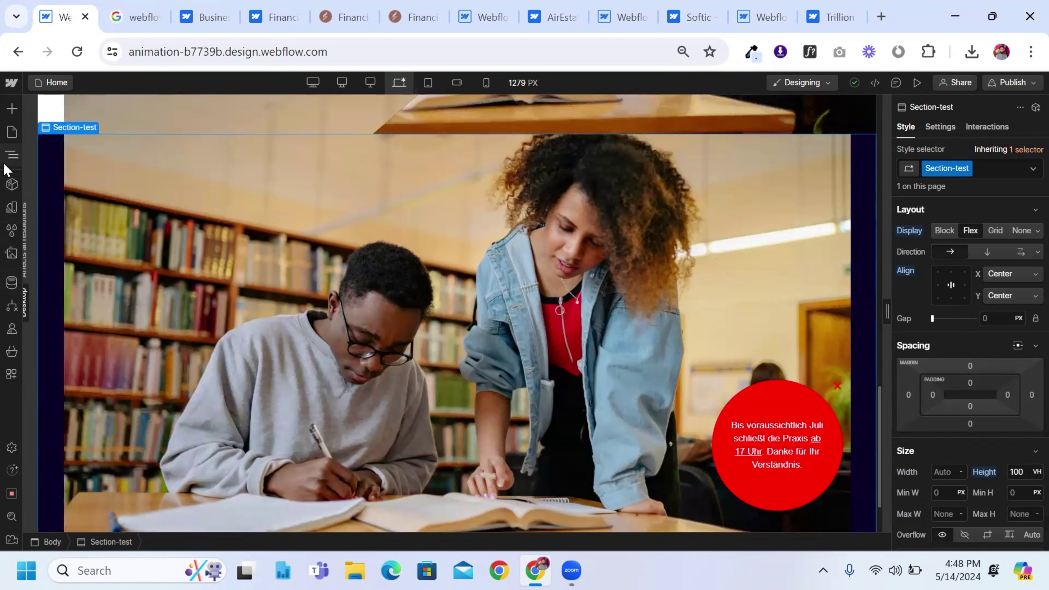
pyautogui.click(10, 157)
pyautogui.click(70, 208)
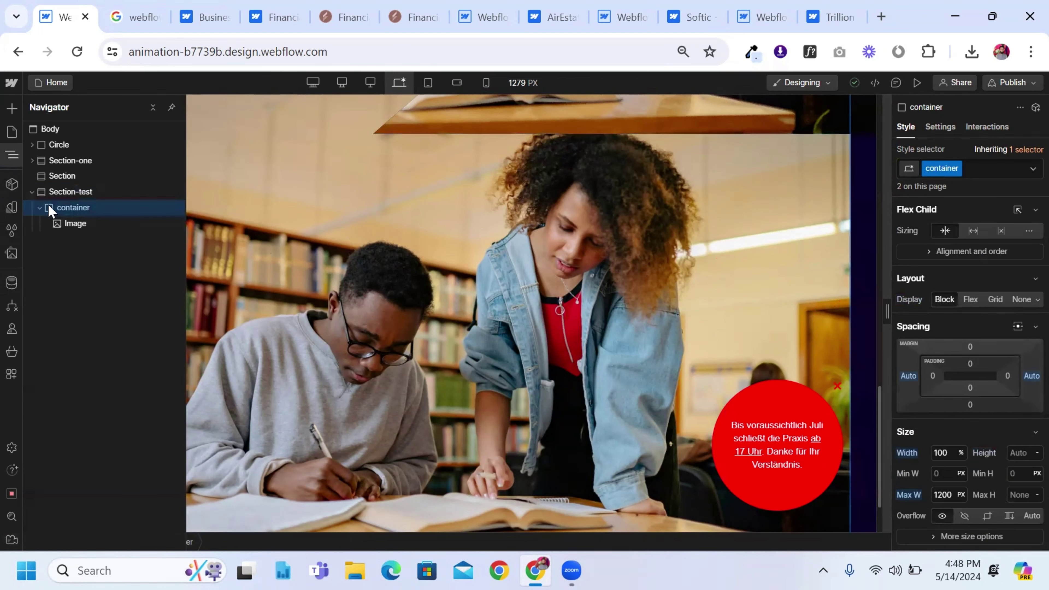
pyautogui.click(75, 224)
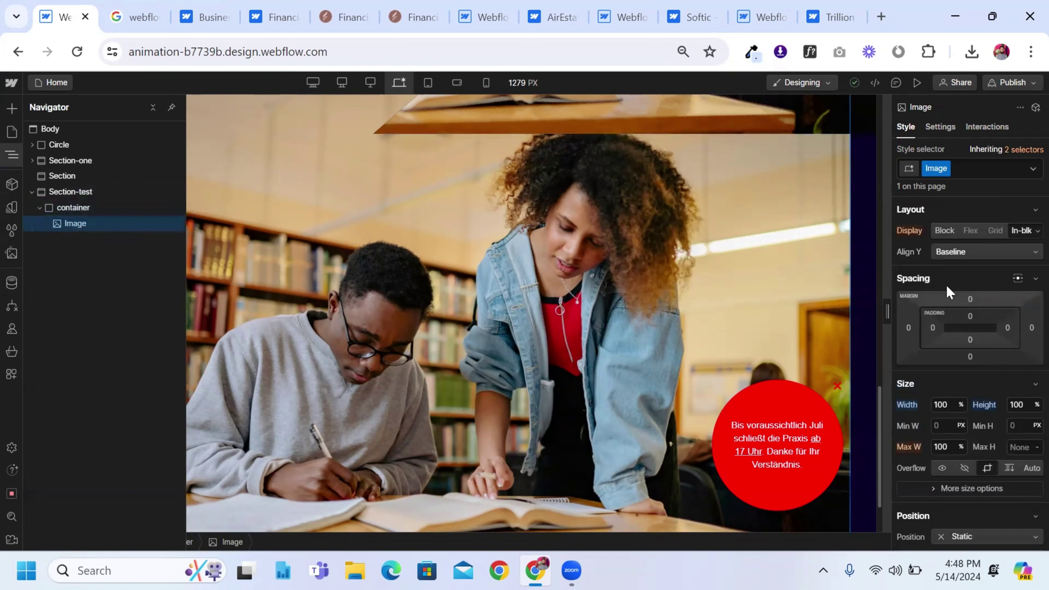
pyautogui.click(71, 208)
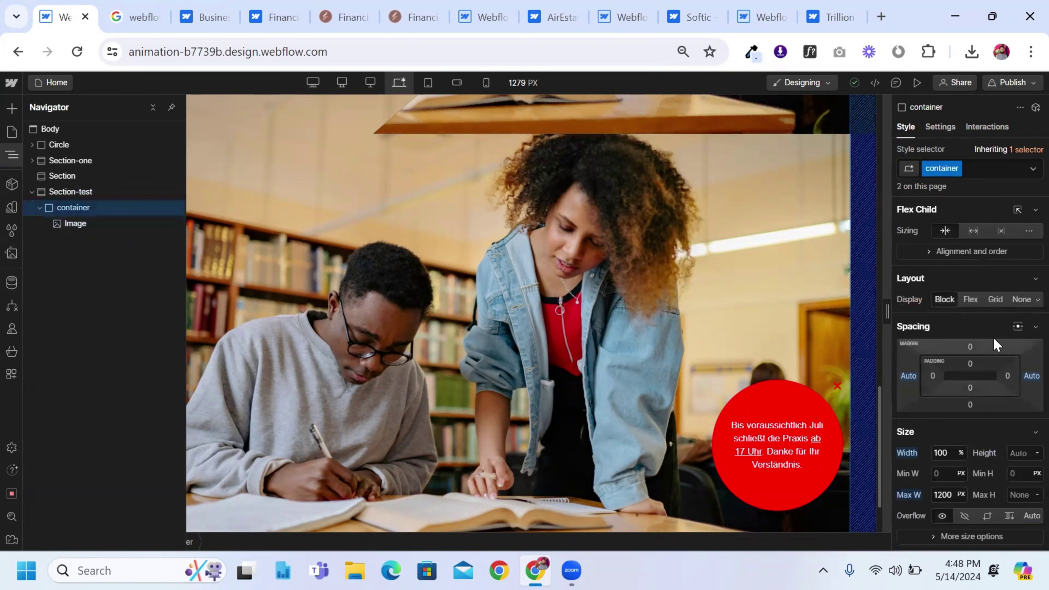
pyautogui.click(932, 376)
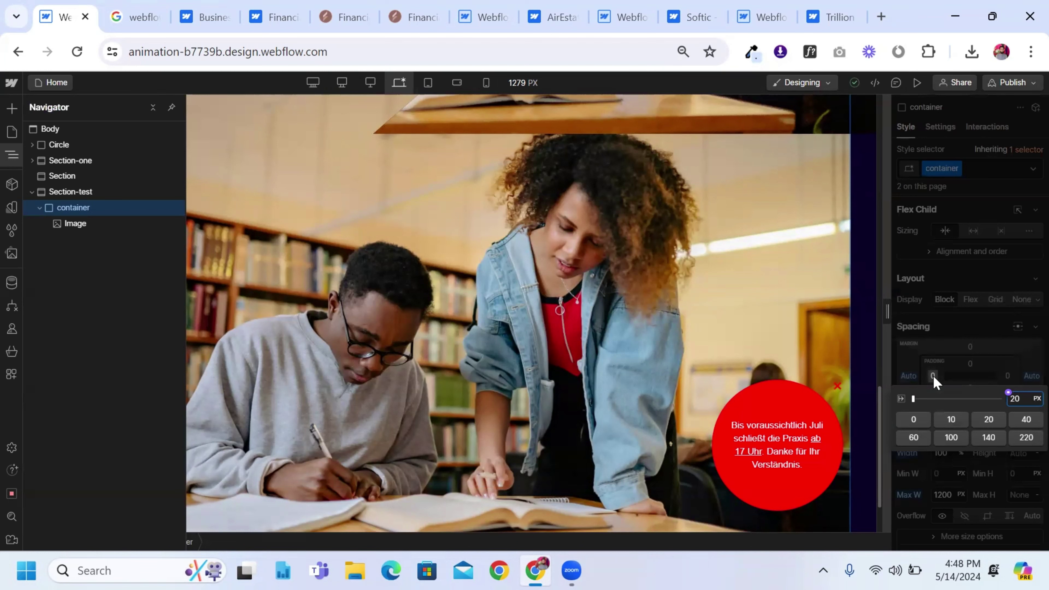
pyautogui.press('Return')
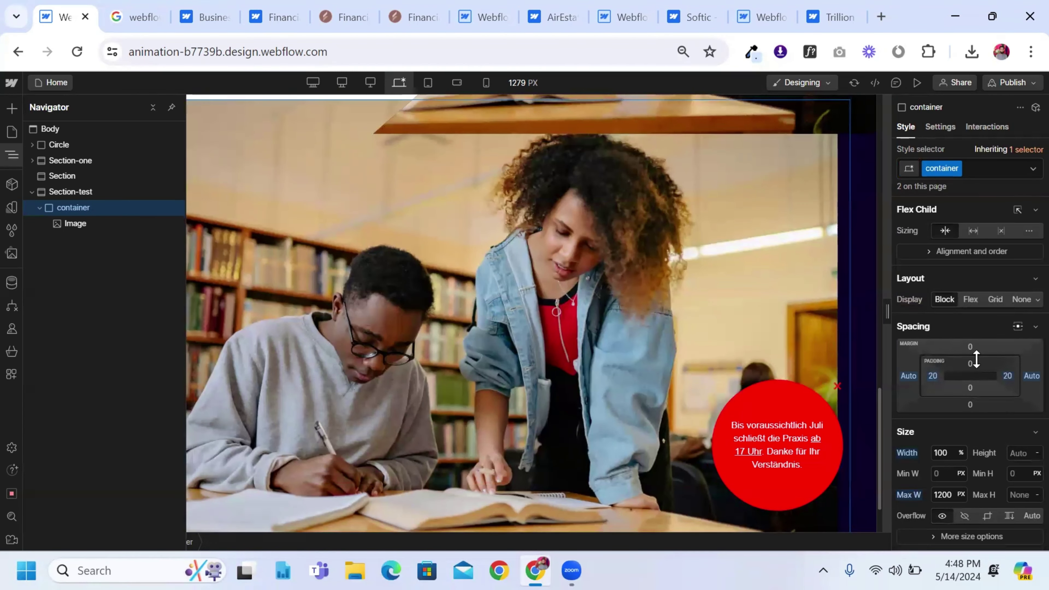
# Give Section-test a minimum height of 100 VH and set its height to 100%
pyautogui.scroll(2, 858, 318)
pyautogui.click(855, 311)
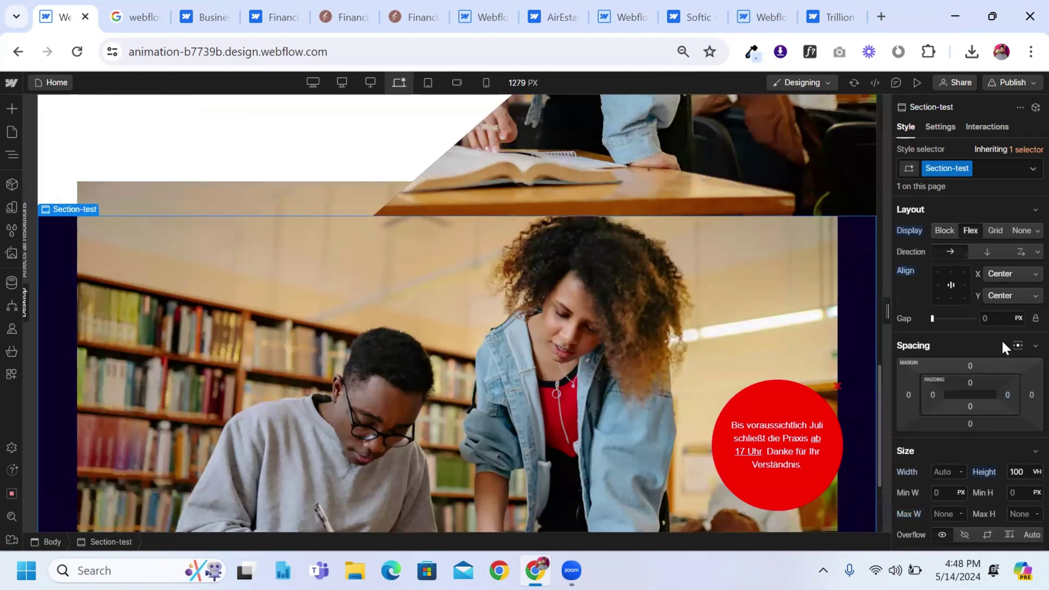
pyautogui.click(1036, 471)
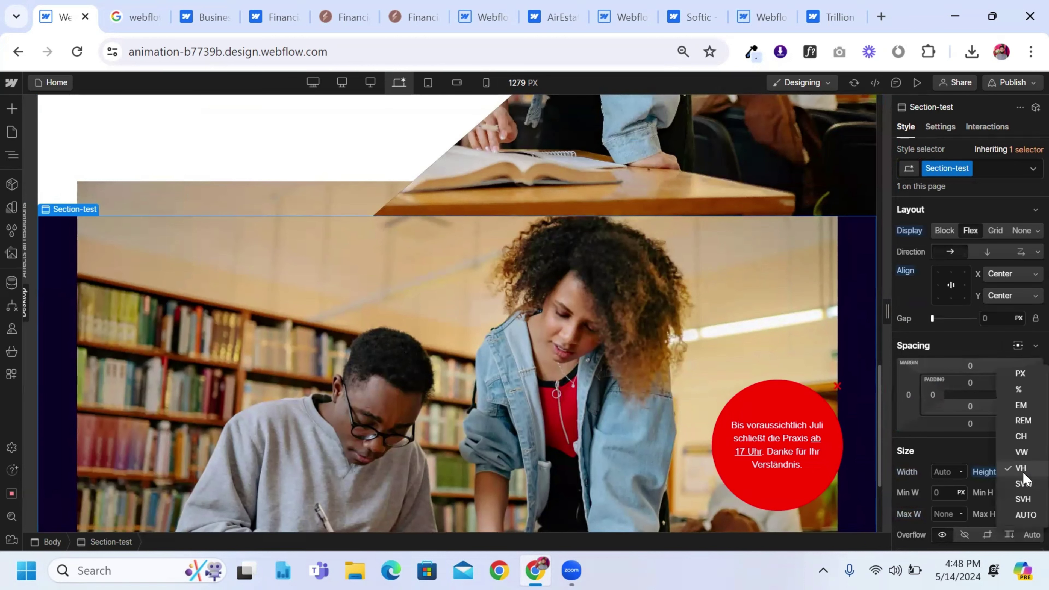
pyautogui.click(1023, 509)
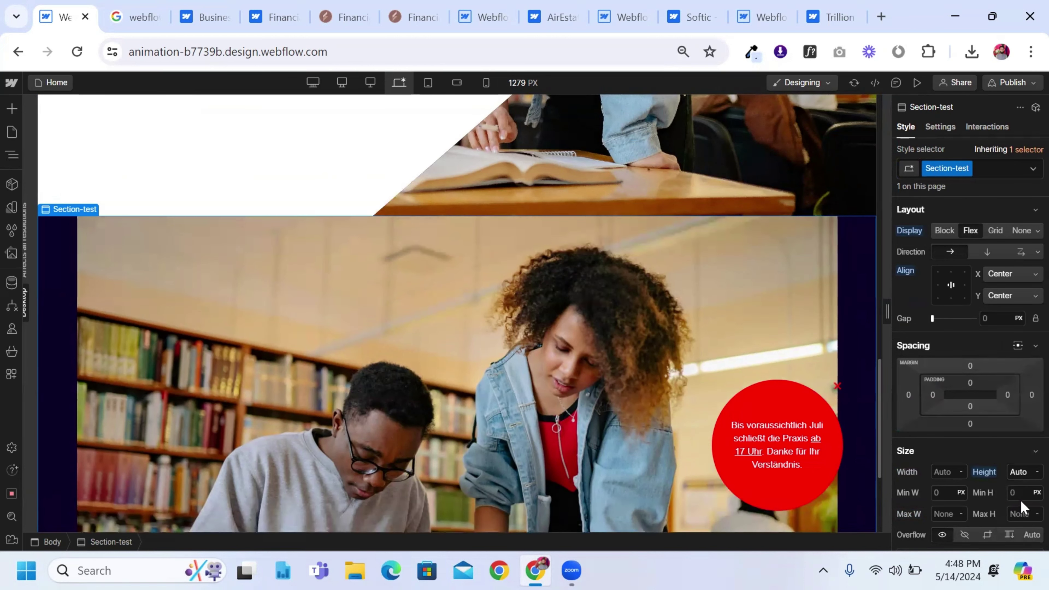
pyautogui.click(1024, 495)
pyautogui.write('100vh')
pyautogui.press('Return')
pyautogui.click(1026, 472)
pyautogui.write('1')
pyautogui.scroll(-4, 653, 431)
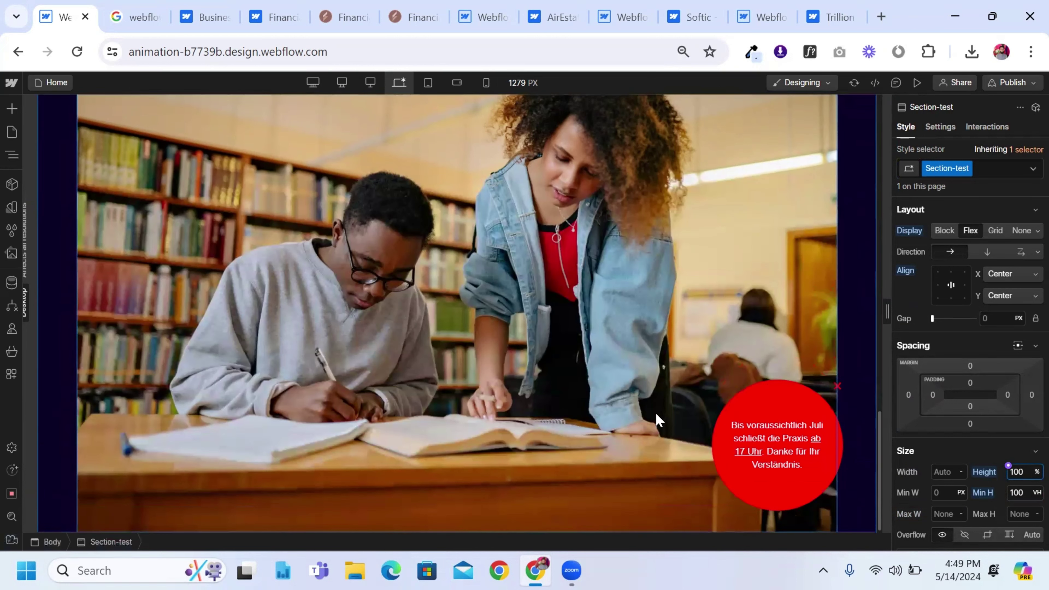
# Add 50 px of top and bottom padding to Section-test
pyautogui.click(971, 385)
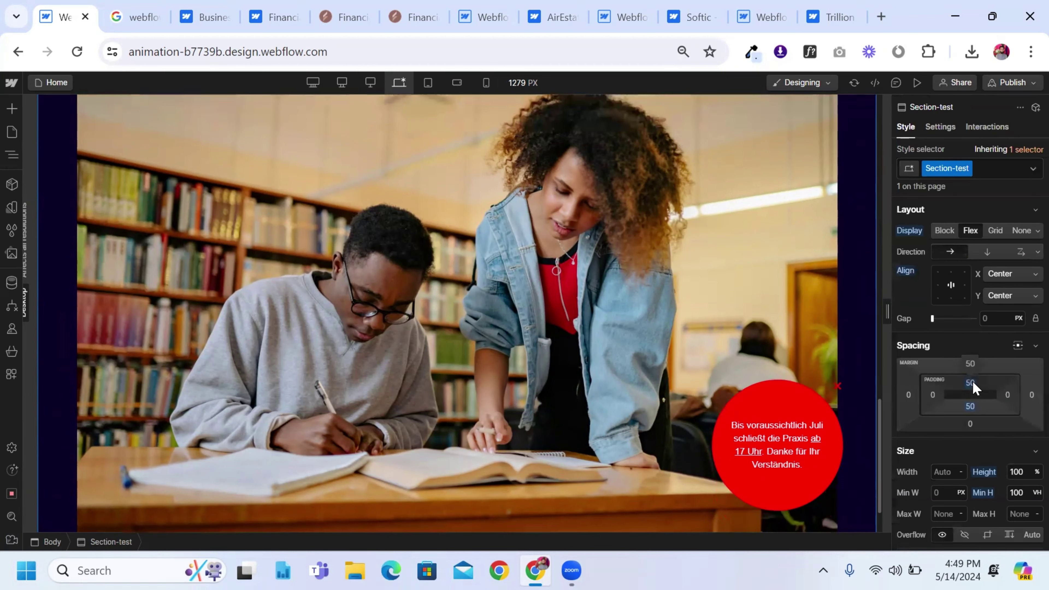
pyautogui.press('Return')
pyautogui.scroll(-5, 668, 329)
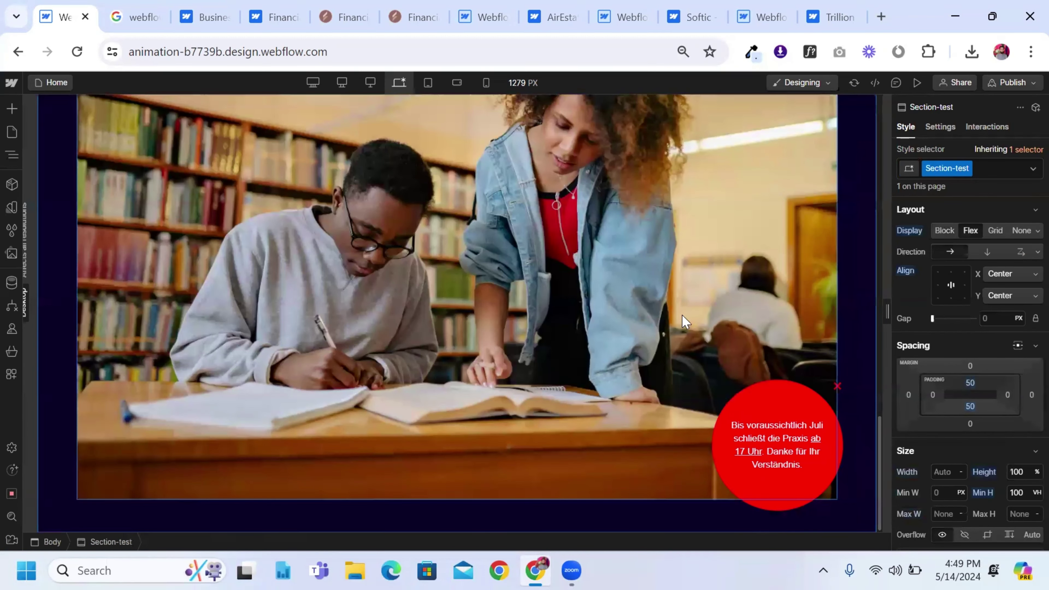
pyautogui.scroll(2, 764, 314)
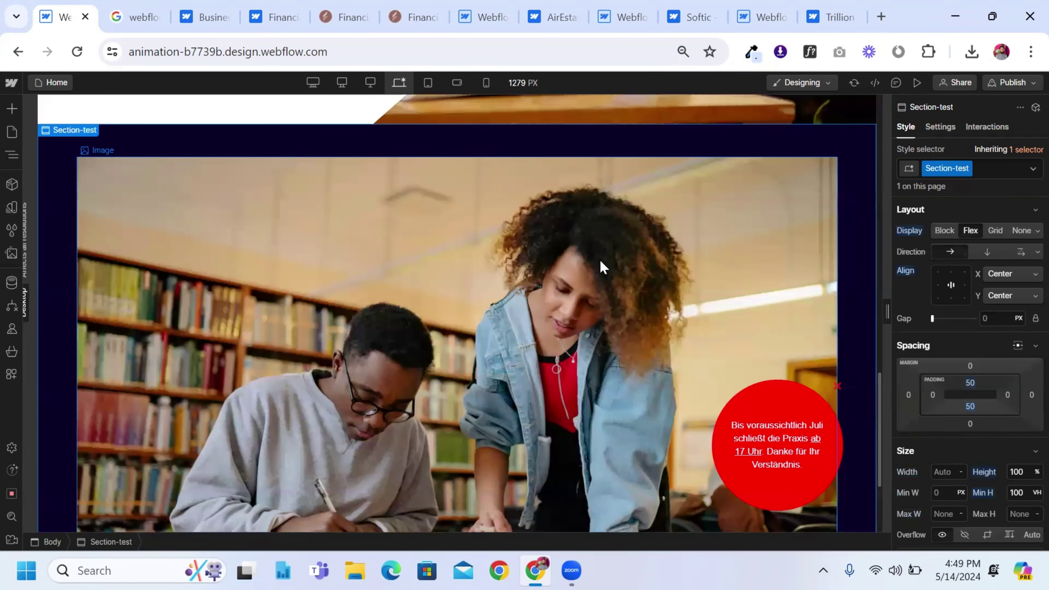
# Preview how the Section-test image sits at the 1280, 1440 and 1920 px breakpoints and the base desktop breakpoint, and leave the preview
pyautogui.click(915, 84)
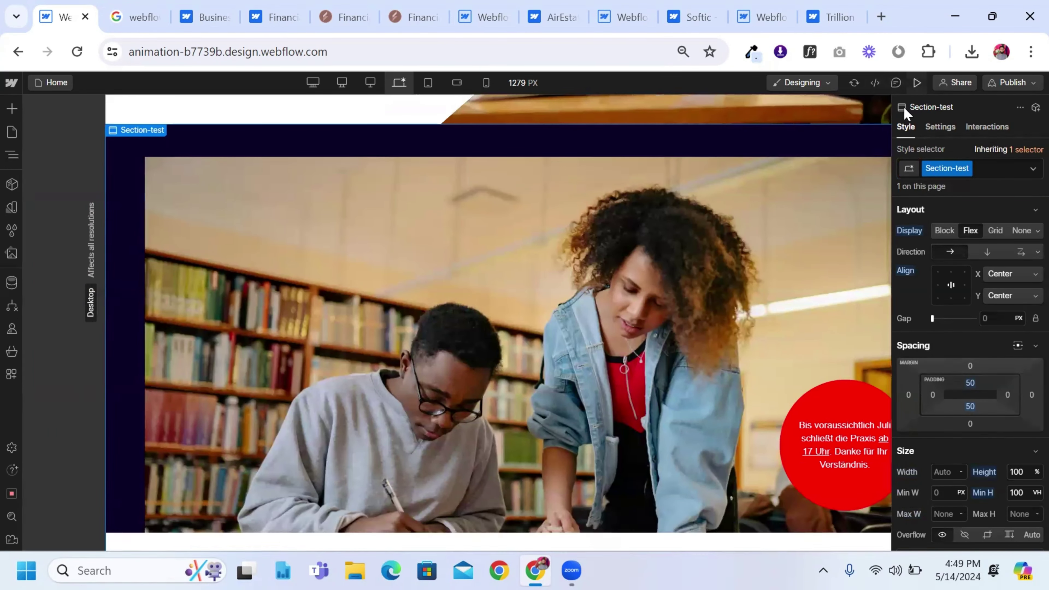
pyautogui.scroll(2, 478, 258)
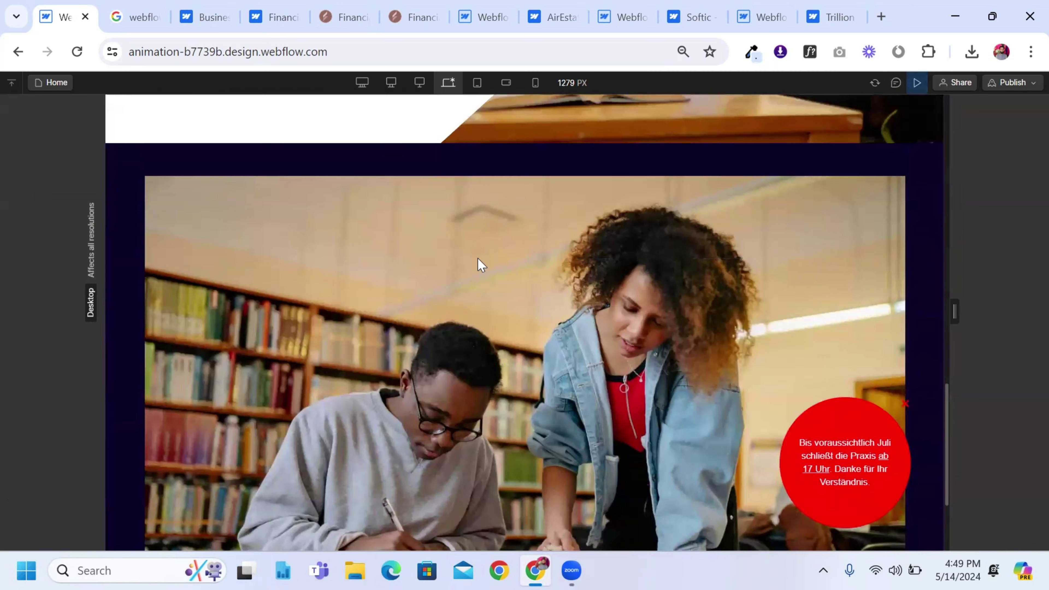
pyautogui.scroll(-2, 477, 260)
pyautogui.click(419, 83)
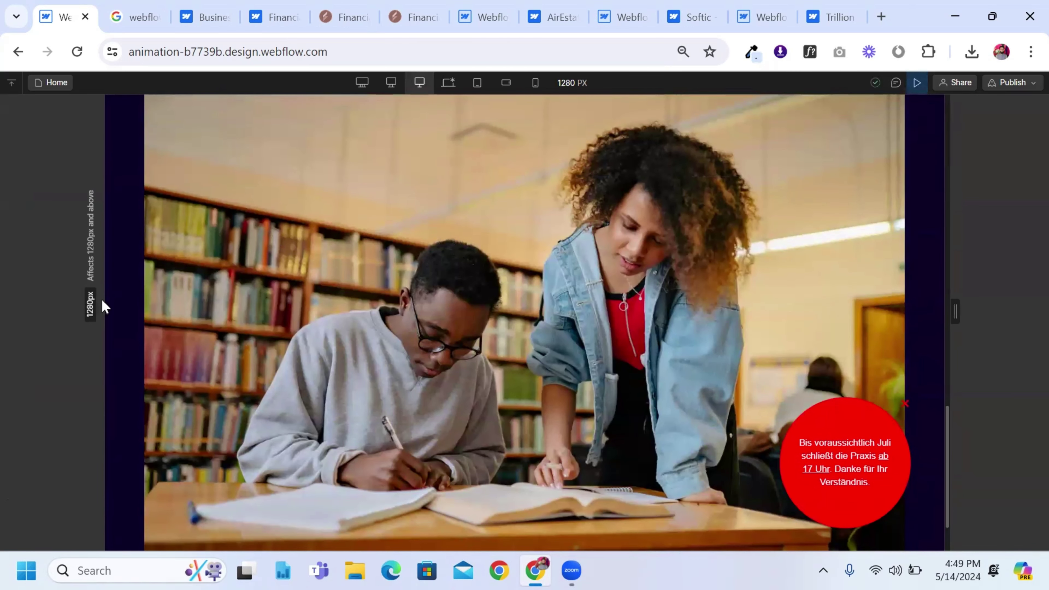
pyautogui.click(391, 82)
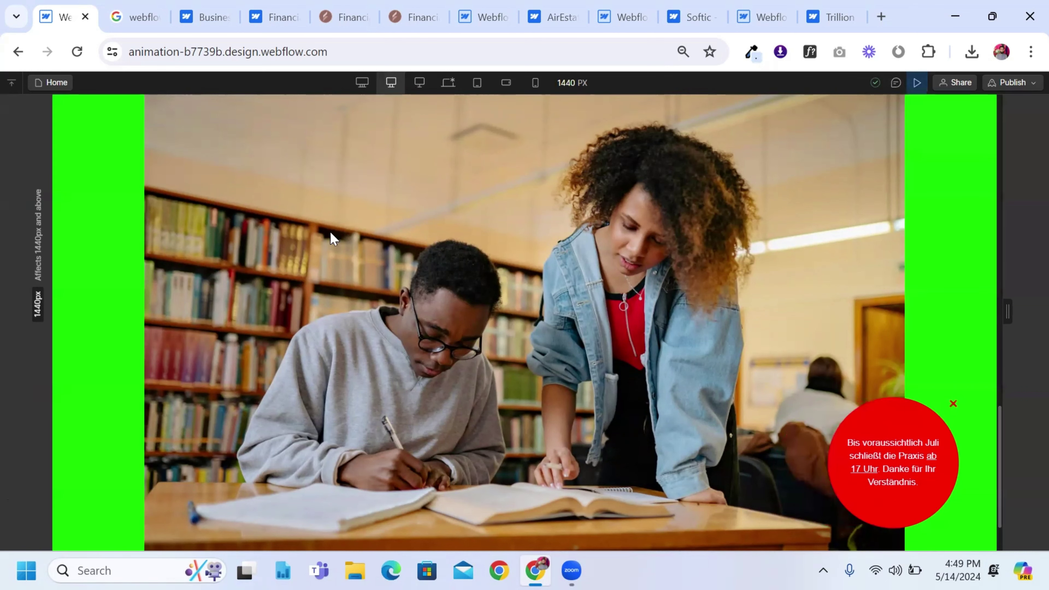
pyautogui.scroll(2, 295, 252)
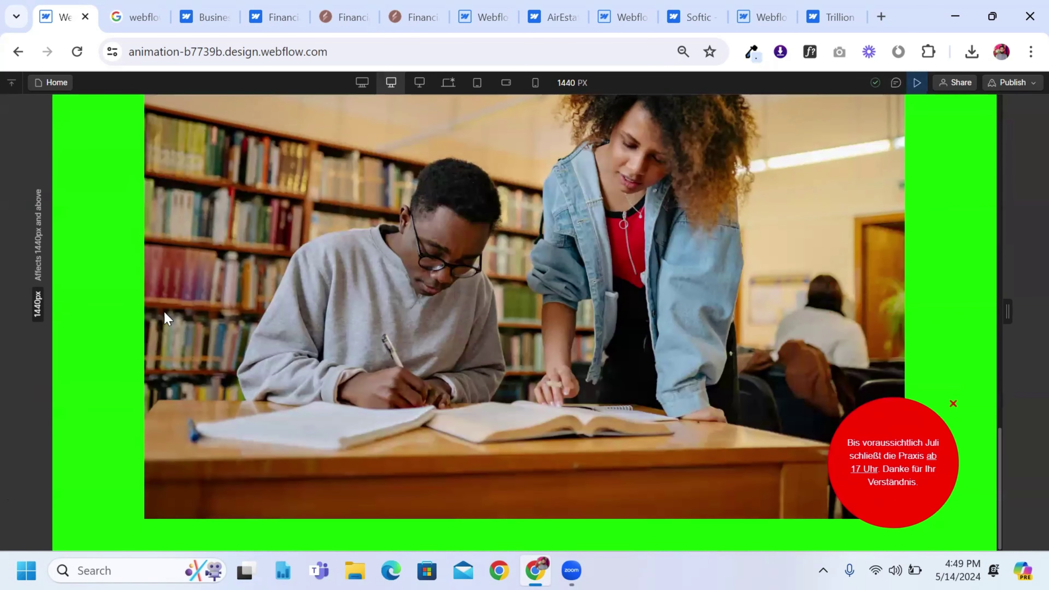
pyautogui.click(359, 78)
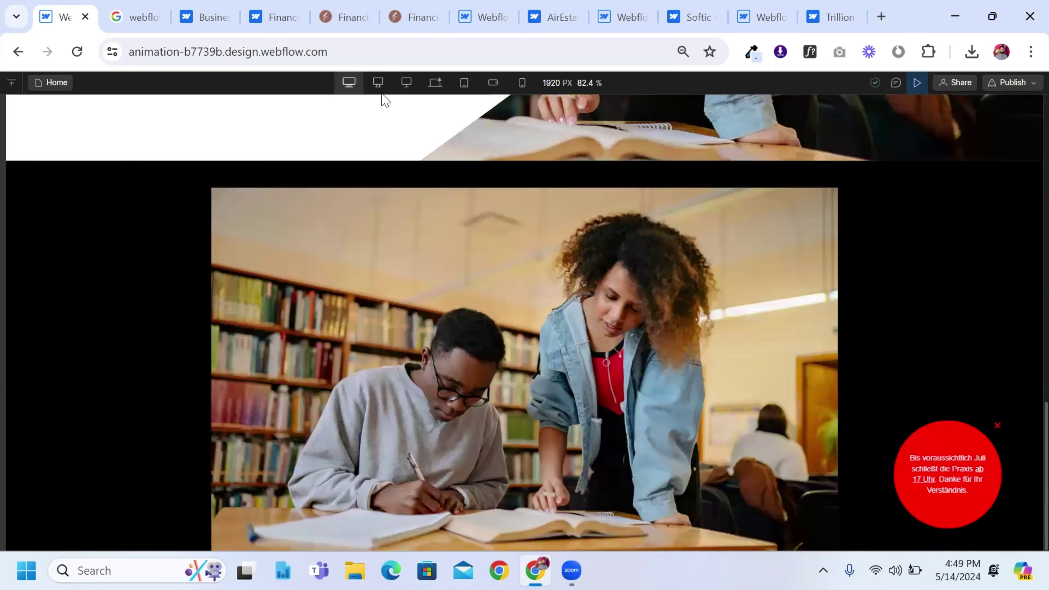
pyautogui.click(384, 84)
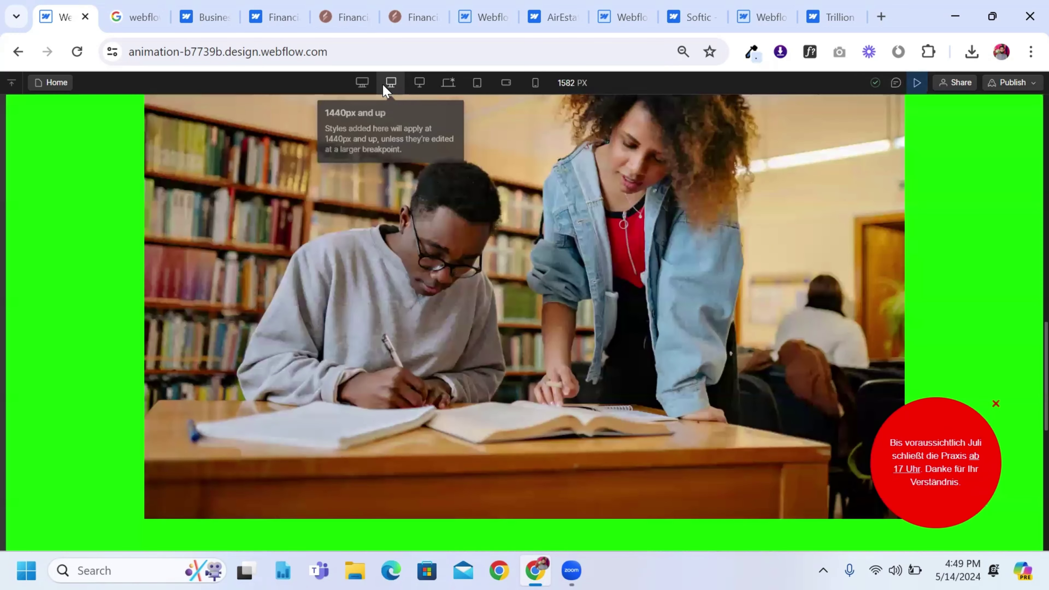
pyautogui.click(419, 83)
pyautogui.click(448, 83)
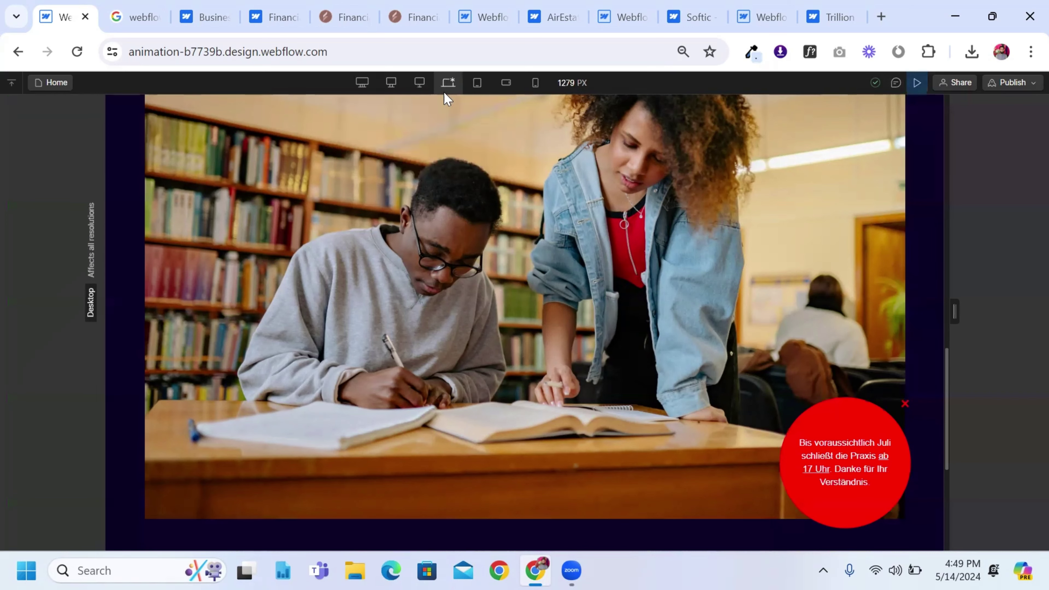
pyautogui.scroll(2, 527, 252)
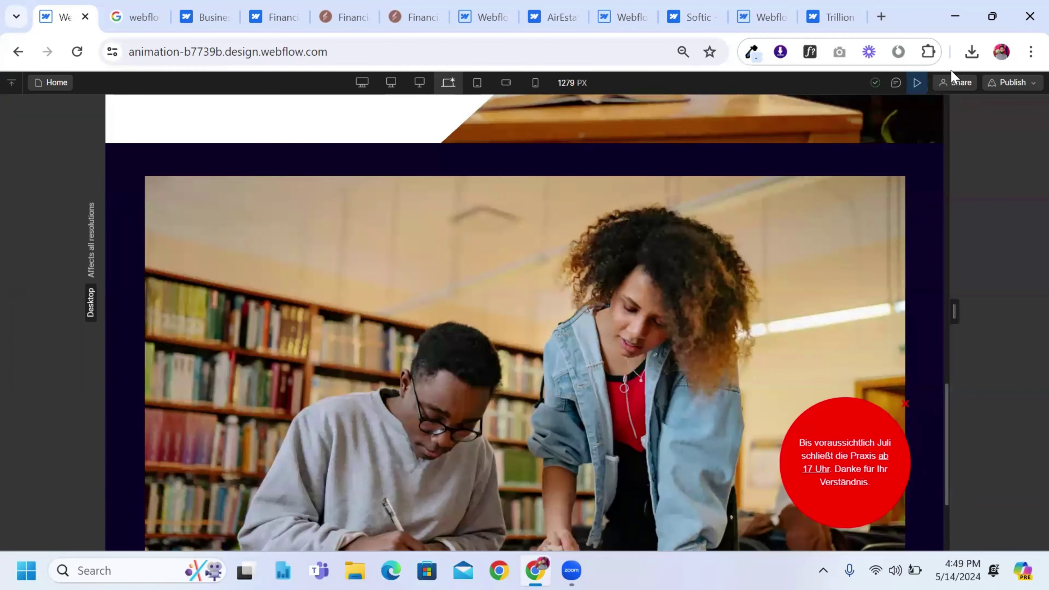
pyautogui.hscroll(2, 809, 129)
pyautogui.press('Escape')
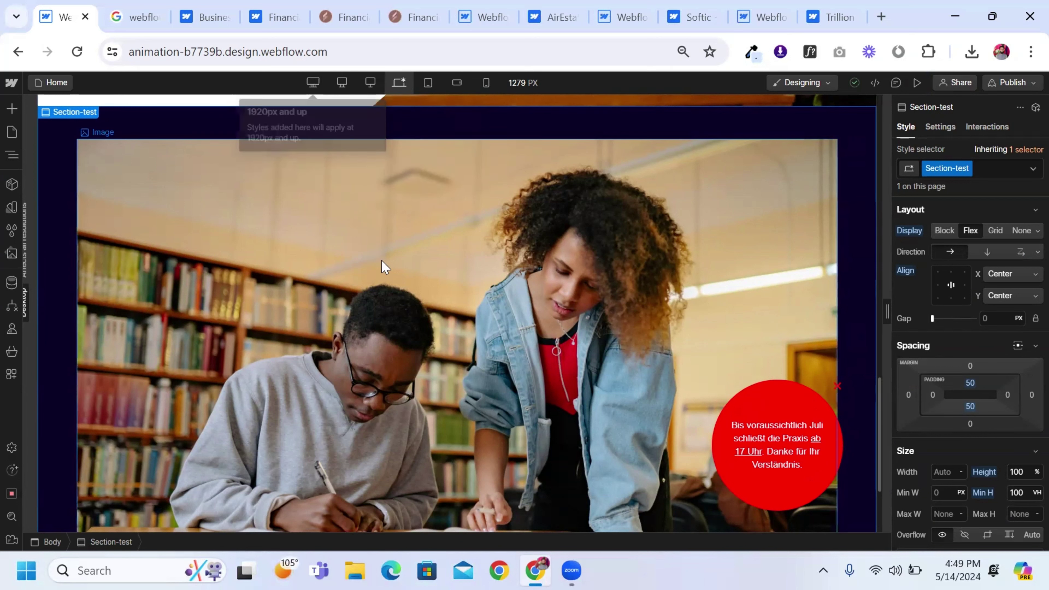
# Set the maximum width of the container inside Section-test to 100% at the base desktop breakpoint
pyautogui.click(12, 154)
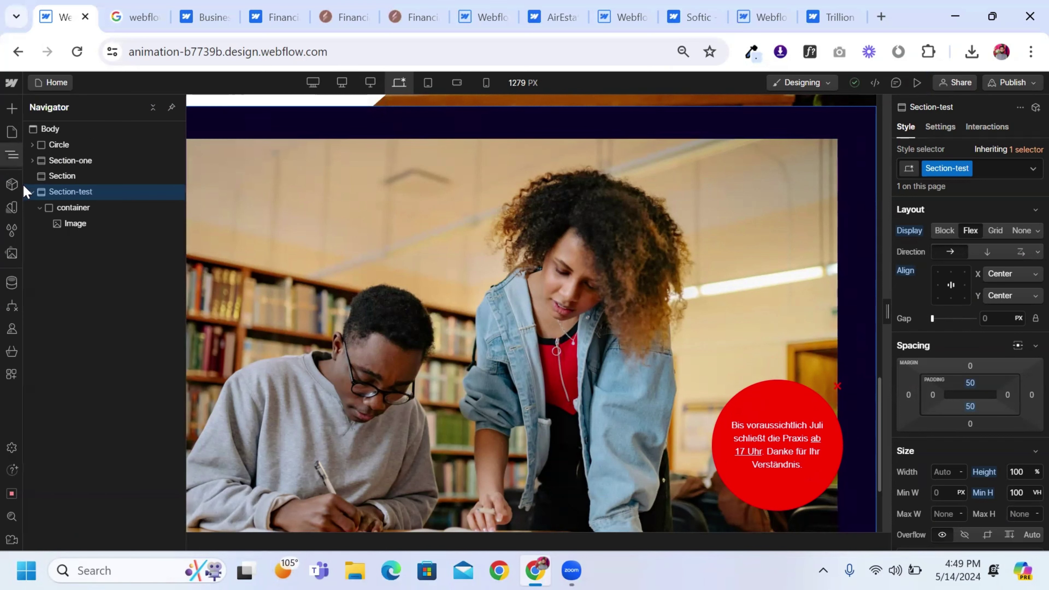
pyautogui.click(64, 207)
pyautogui.click(948, 495)
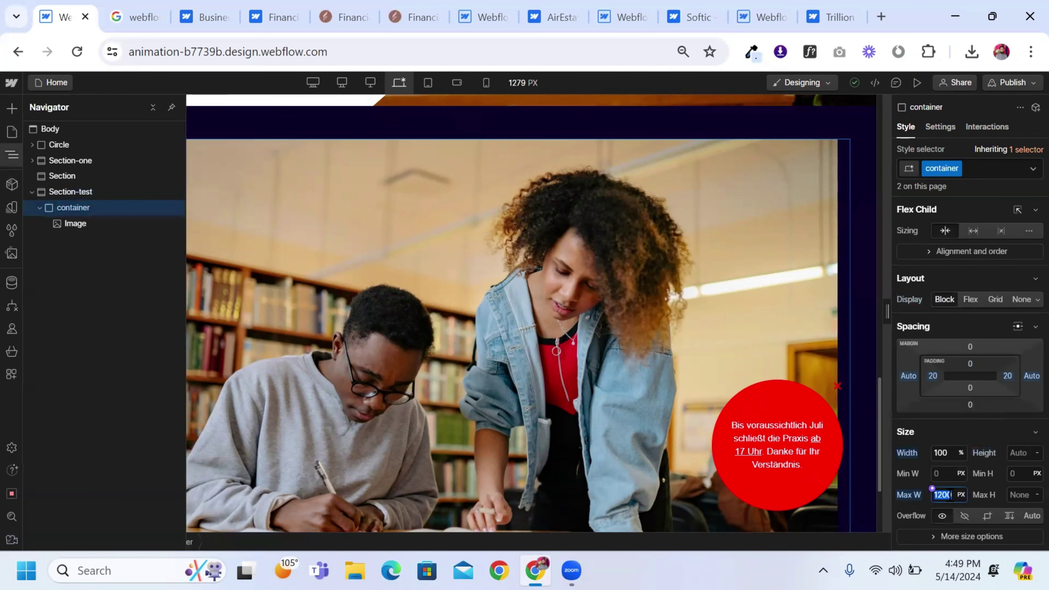
pyautogui.write('1')
pyautogui.write('%')
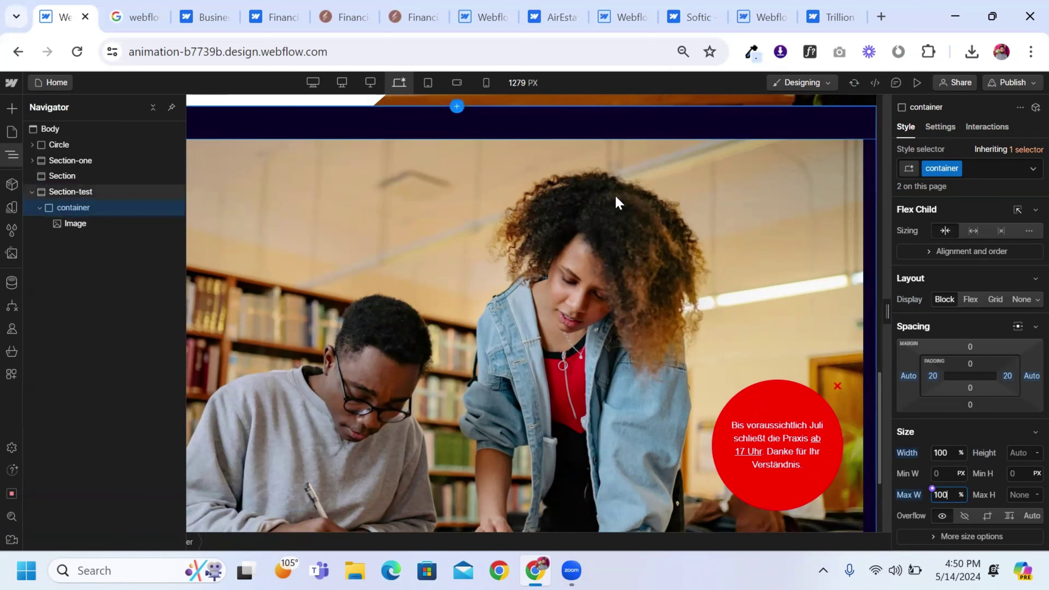
# Check the container and image width at the 1280 and 1440 px breakpoints, then preview the section at 1440 and 1920 px
pyautogui.click(370, 83)
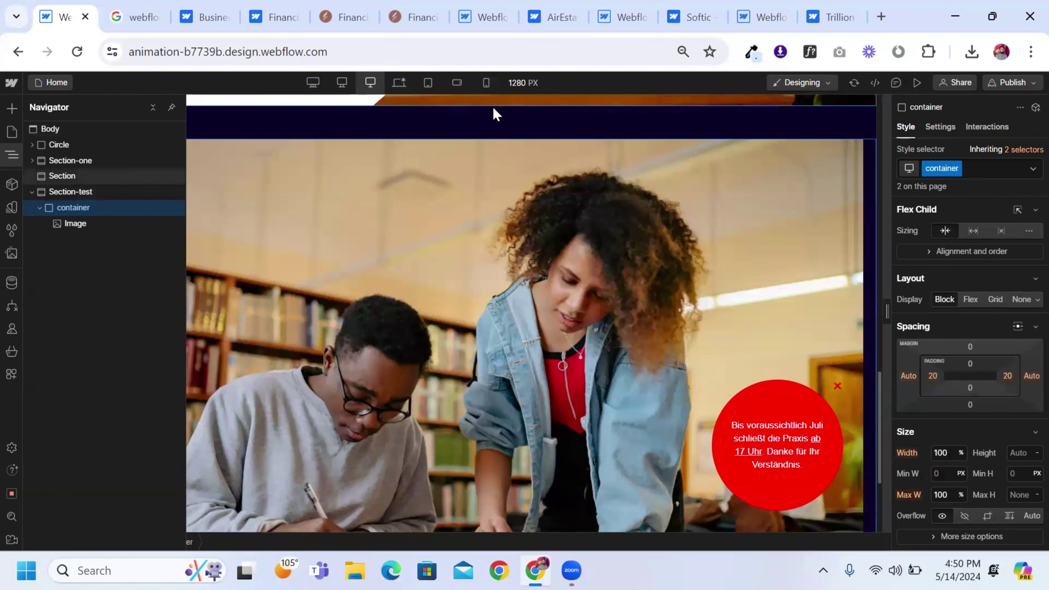
pyautogui.click(342, 83)
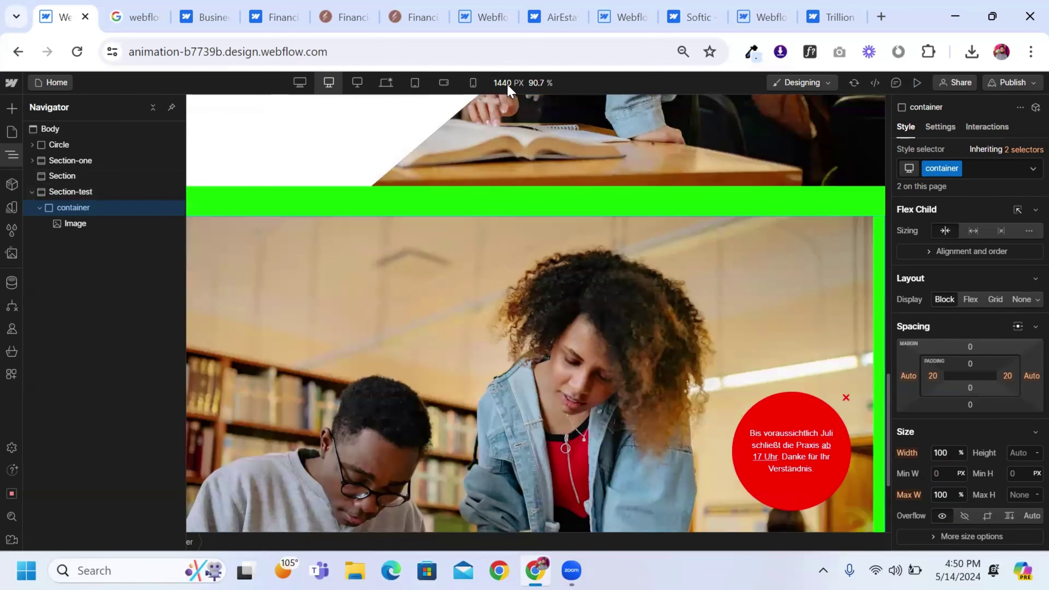
pyautogui.click(545, 229)
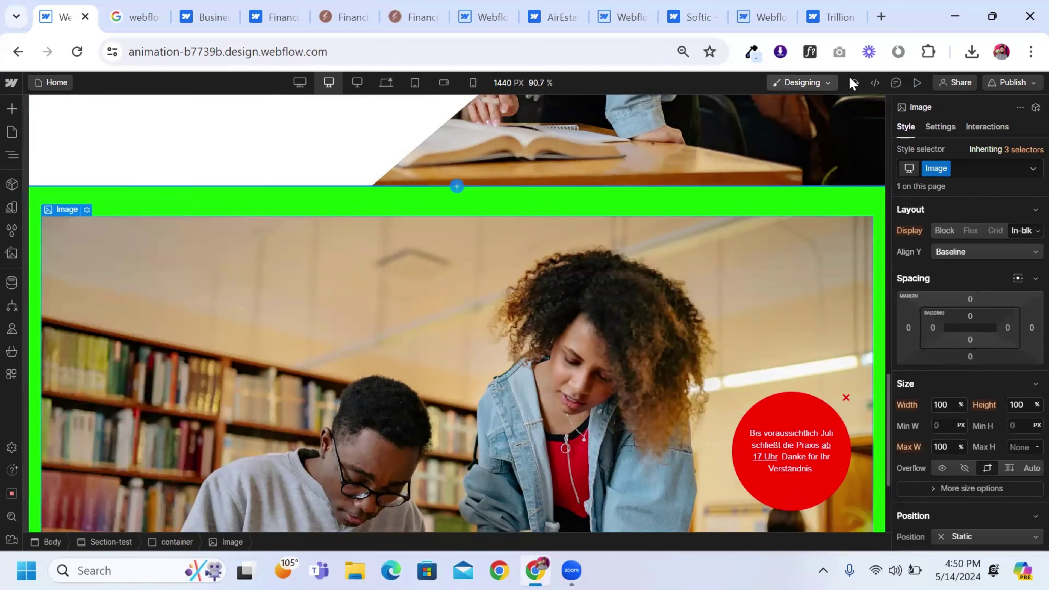
pyautogui.click(916, 83)
pyautogui.scroll(-5, 139, 334)
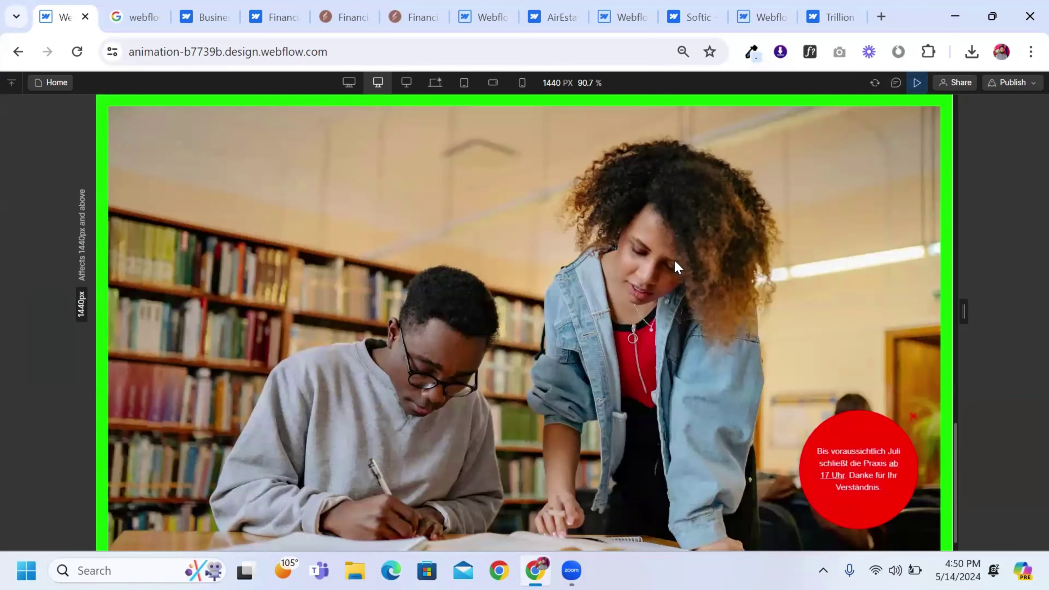
pyautogui.click(348, 83)
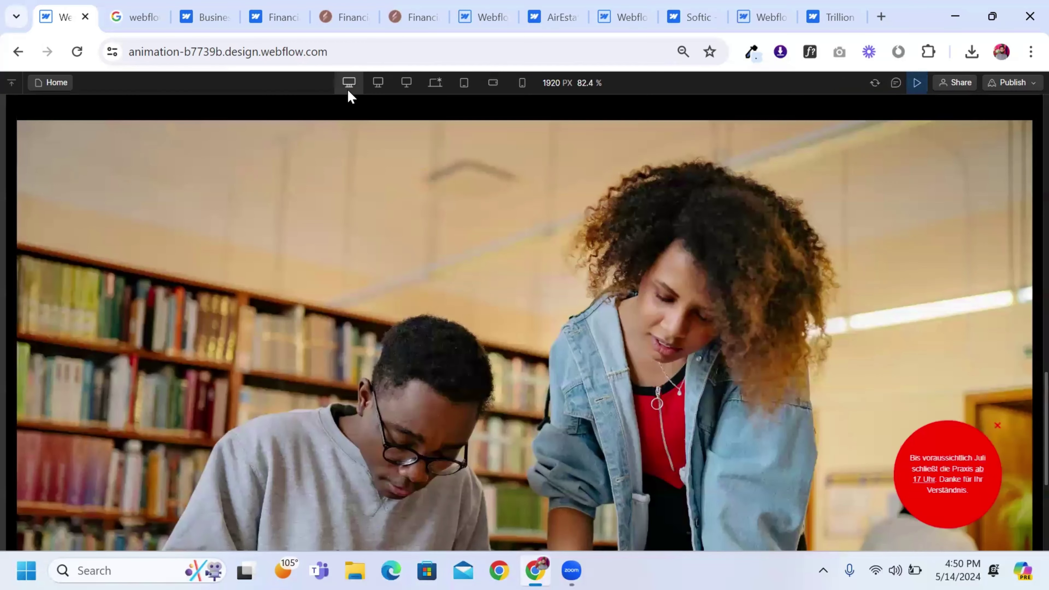
pyautogui.scroll(-4, 92, 275)
pyautogui.scroll(2, 77, 310)
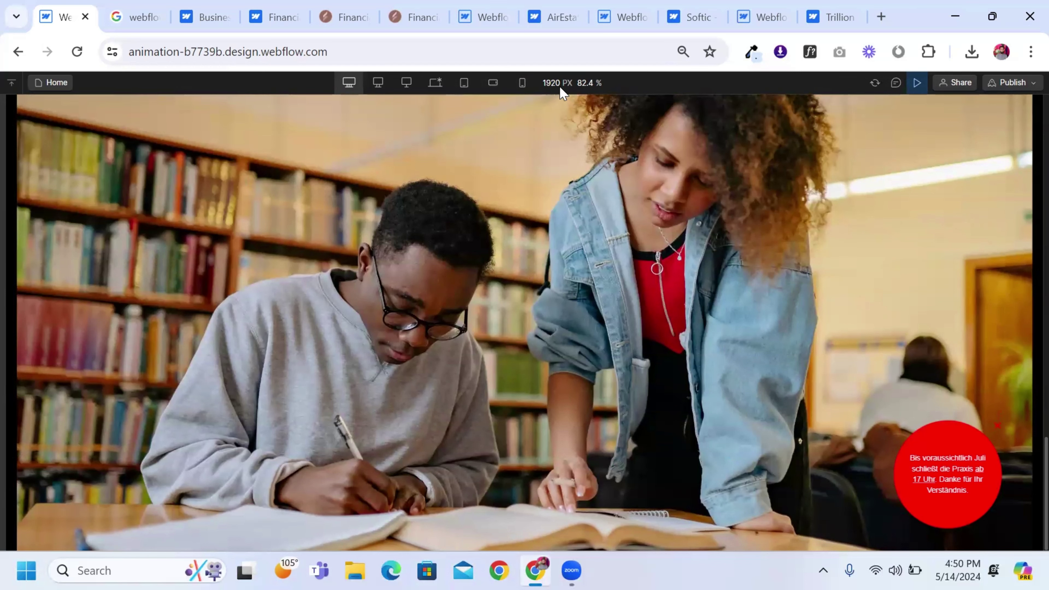
# Preview the Section-test image at the 1920, 1440 and 1280 px breakpoints and the base desktop breakpoint
pyautogui.scroll(3, 863, 300)
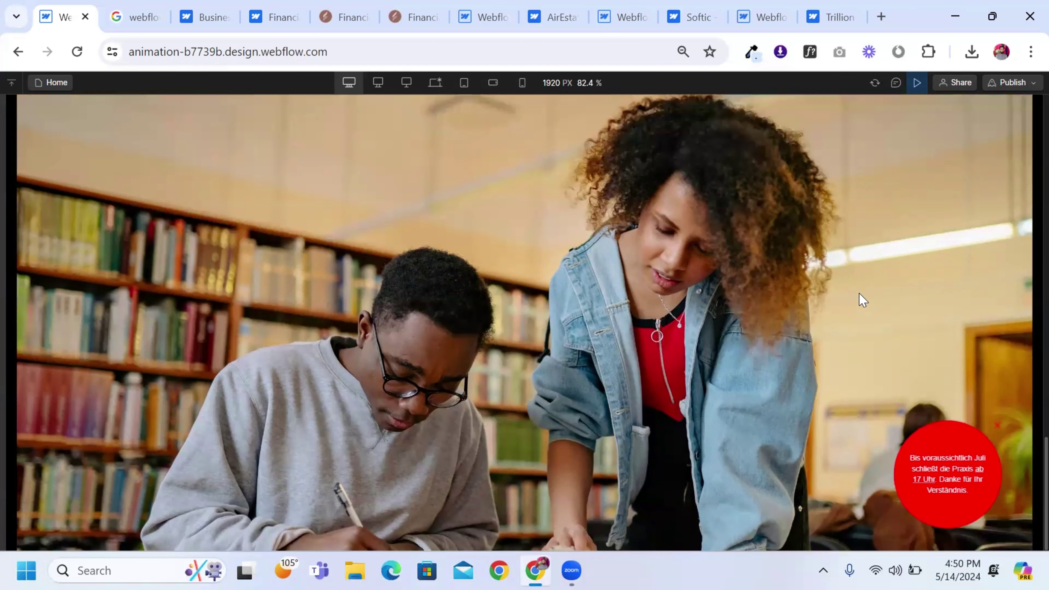
pyautogui.scroll(-1, 753, 308)
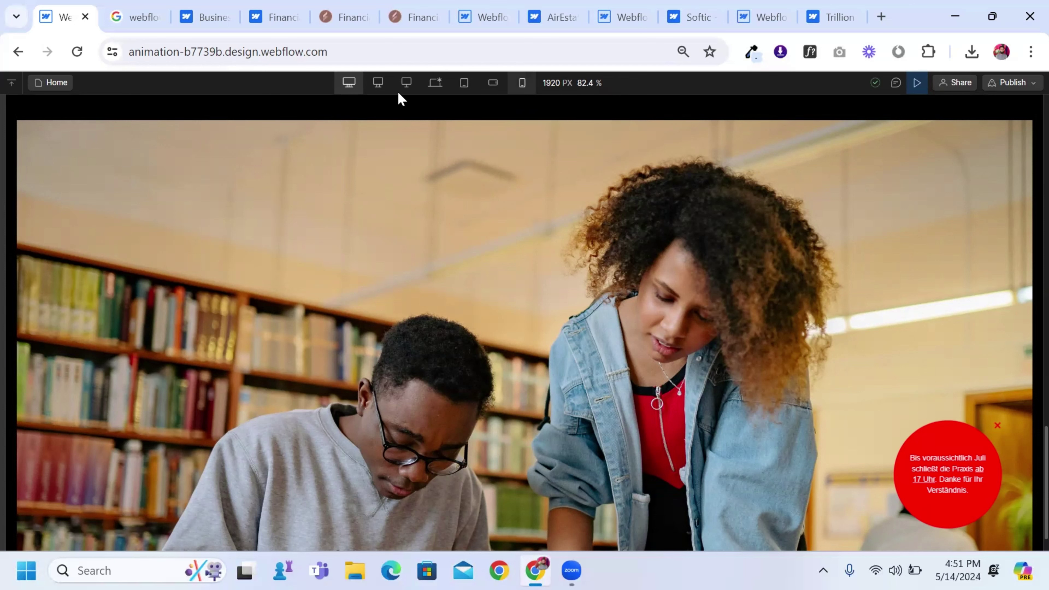
pyautogui.click(378, 84)
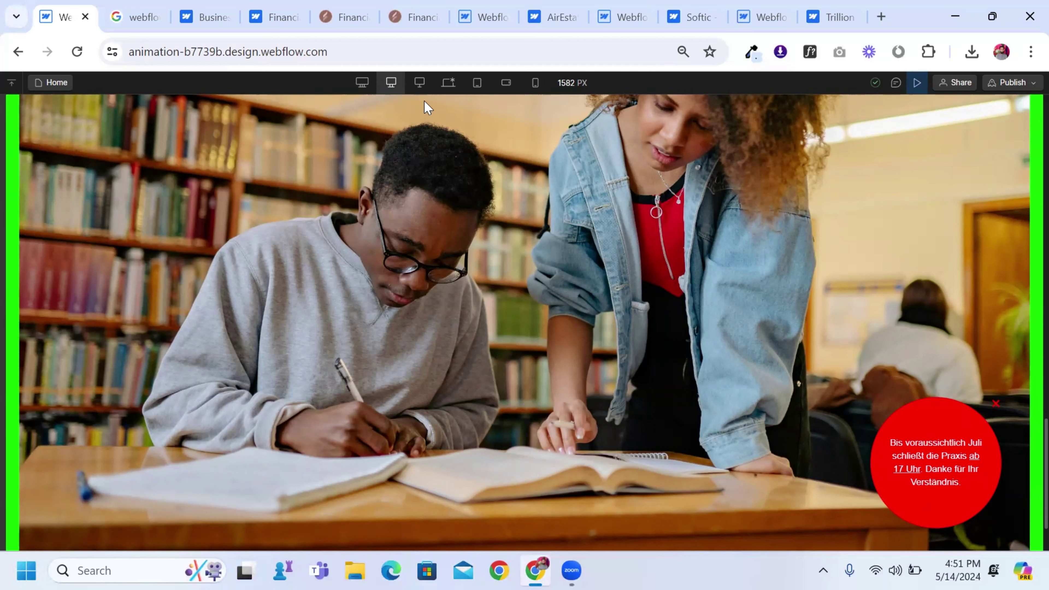
pyautogui.click(420, 84)
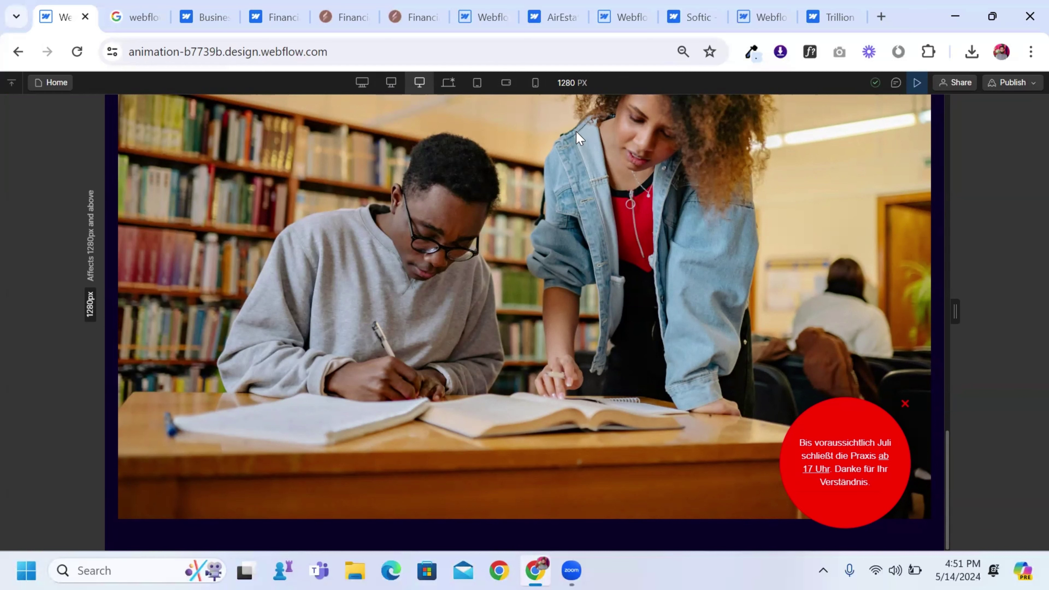
pyautogui.click(448, 83)
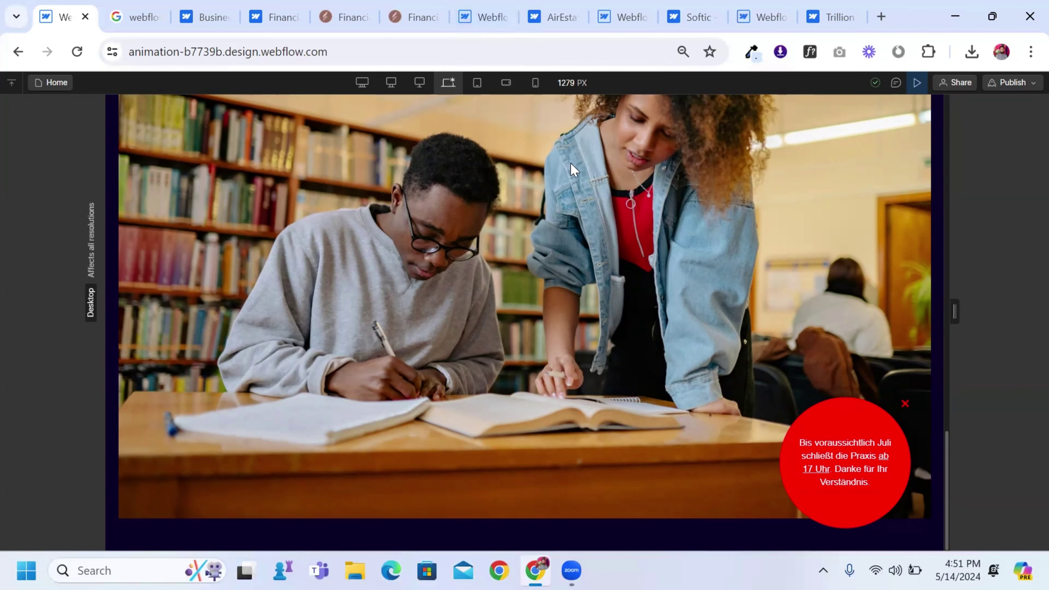
# Leave the preview and set the maximum width of the container around the Section-test image to 1200 px at the base desktop breakpoint
pyautogui.click(917, 83)
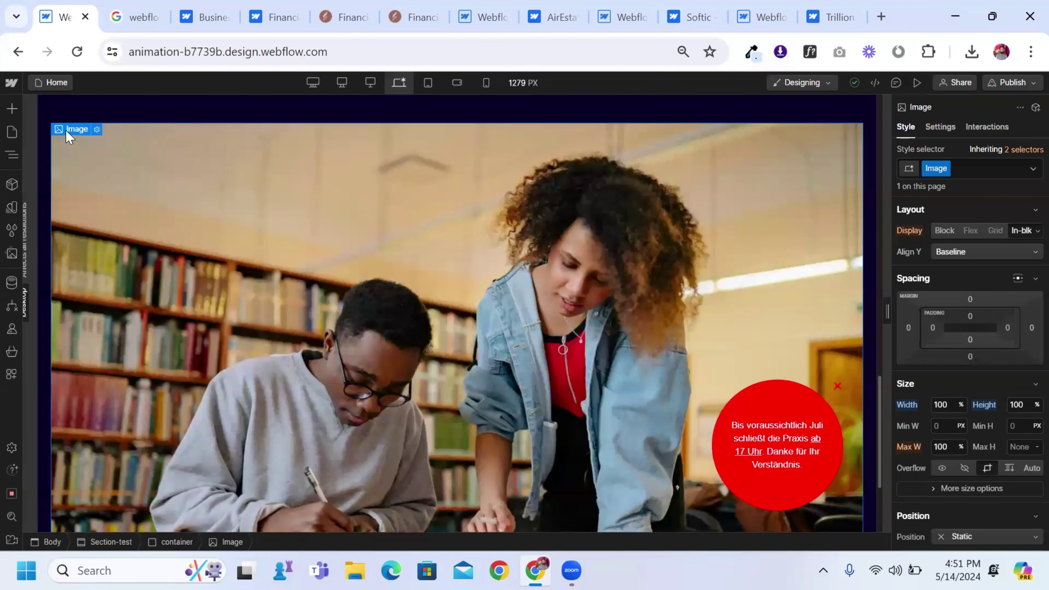
pyautogui.moveTo(73, 130)
pyautogui.hotkey('ctrl', 'Up')
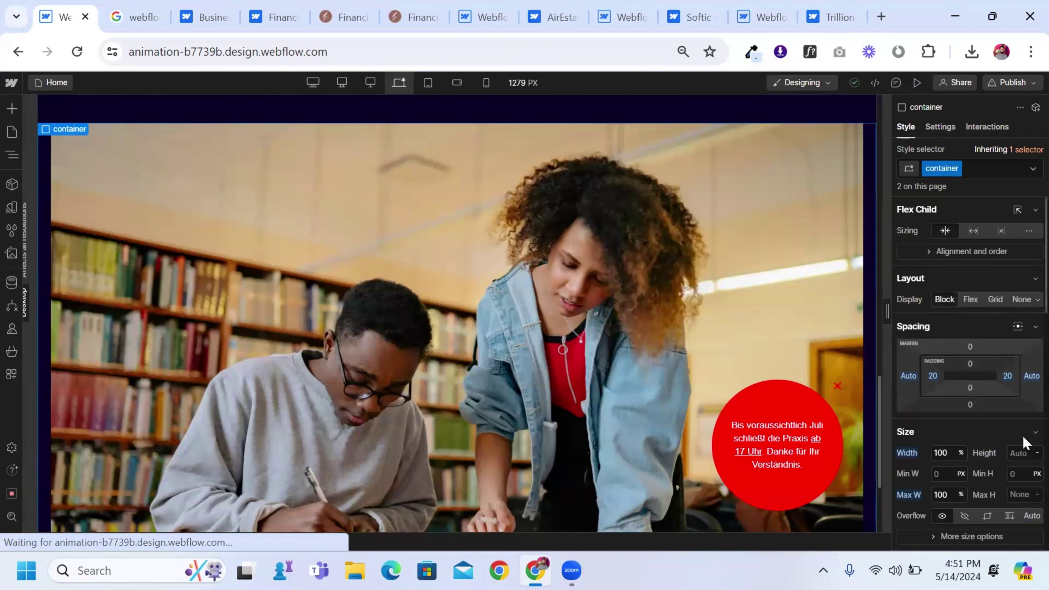
pyautogui.click(954, 495)
pyautogui.write('1200px')
pyautogui.press('Return')
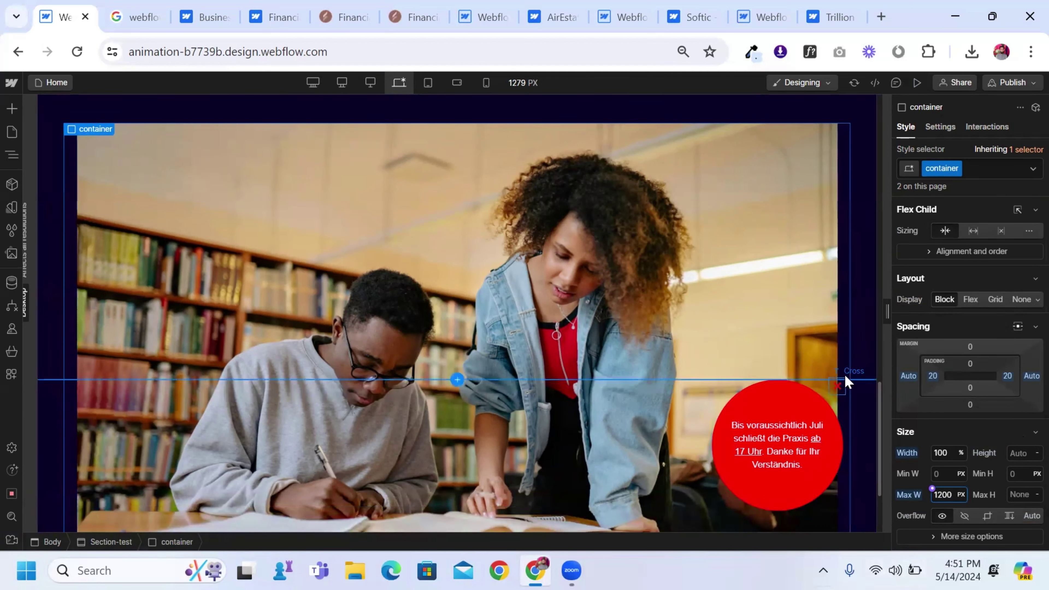
pyautogui.click(860, 348)
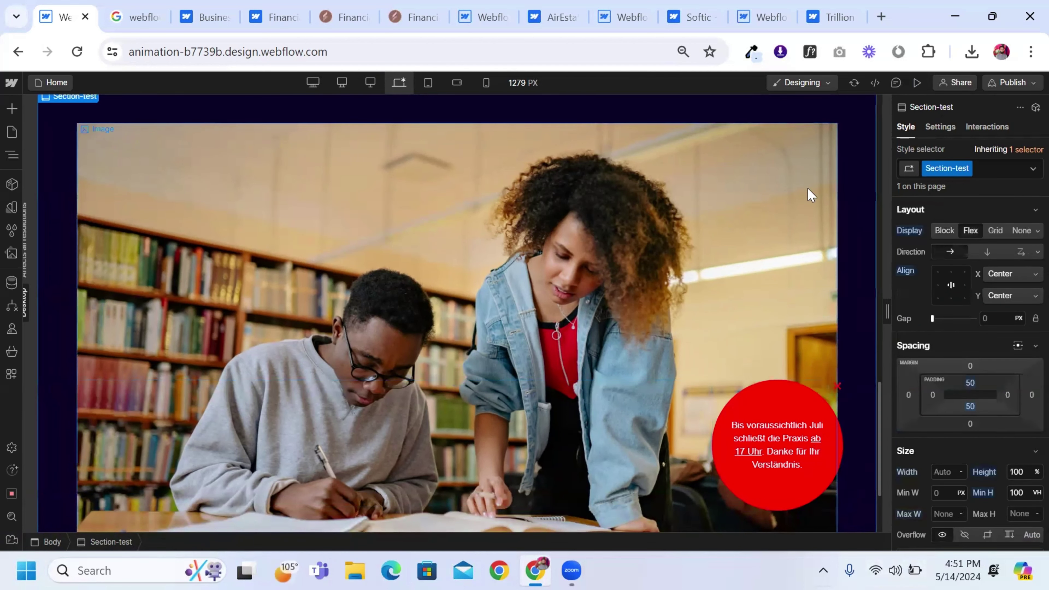
# Preview Section-test at the base desktop, 1280, 1440 and 1920 px breakpoints and check the image's width
pyautogui.hotkey('ctrl', 'shift', 'p')
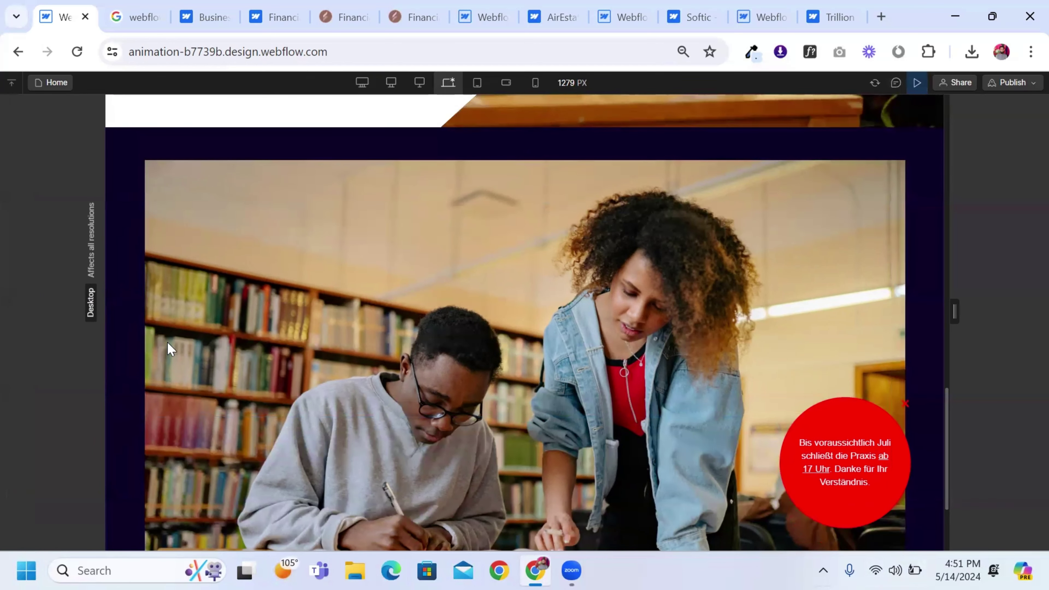
pyautogui.click(419, 83)
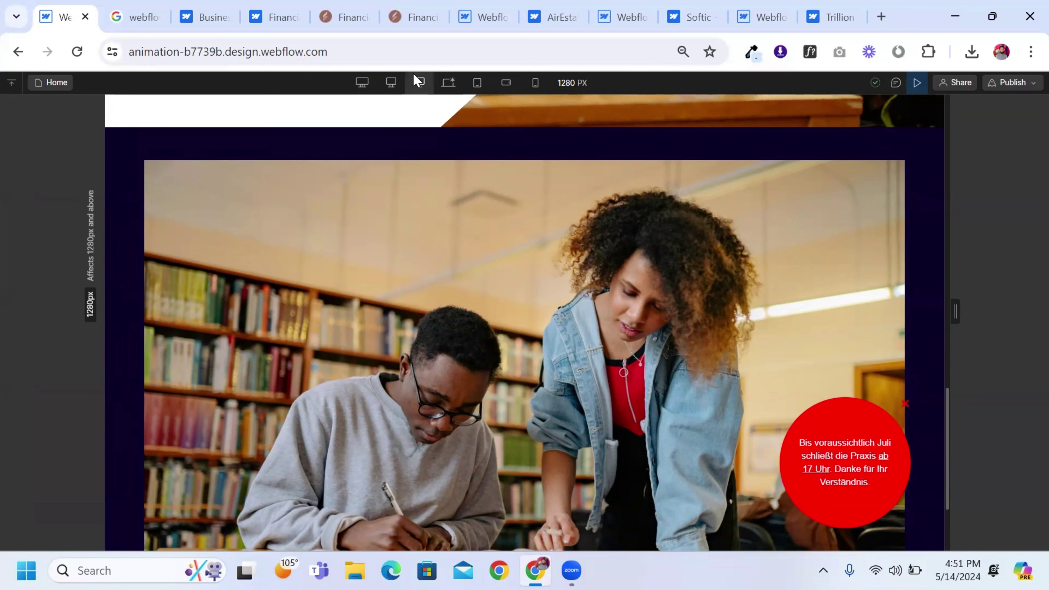
pyautogui.click(395, 84)
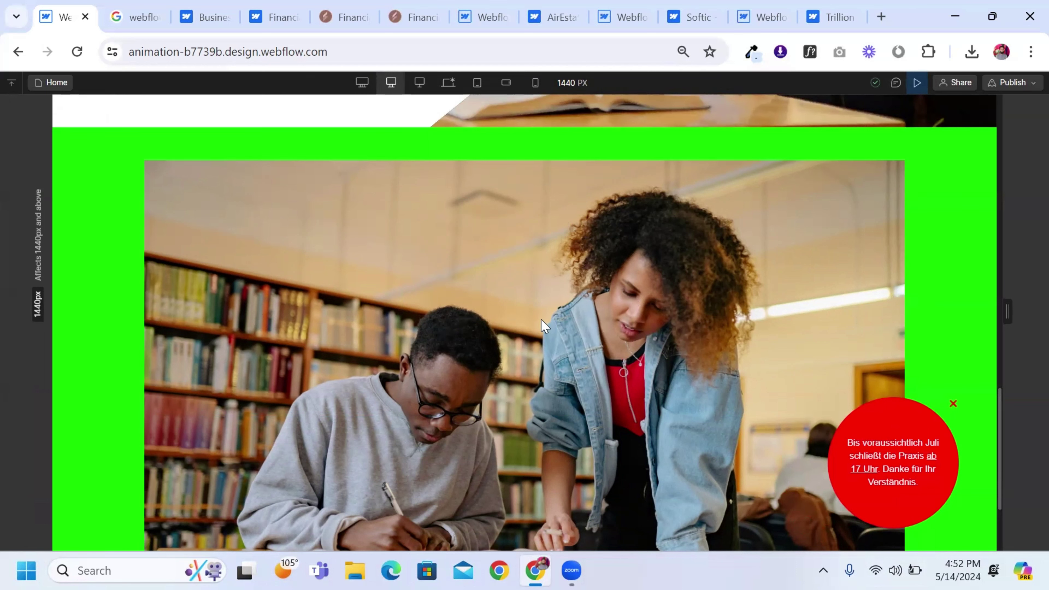
pyautogui.click(362, 83)
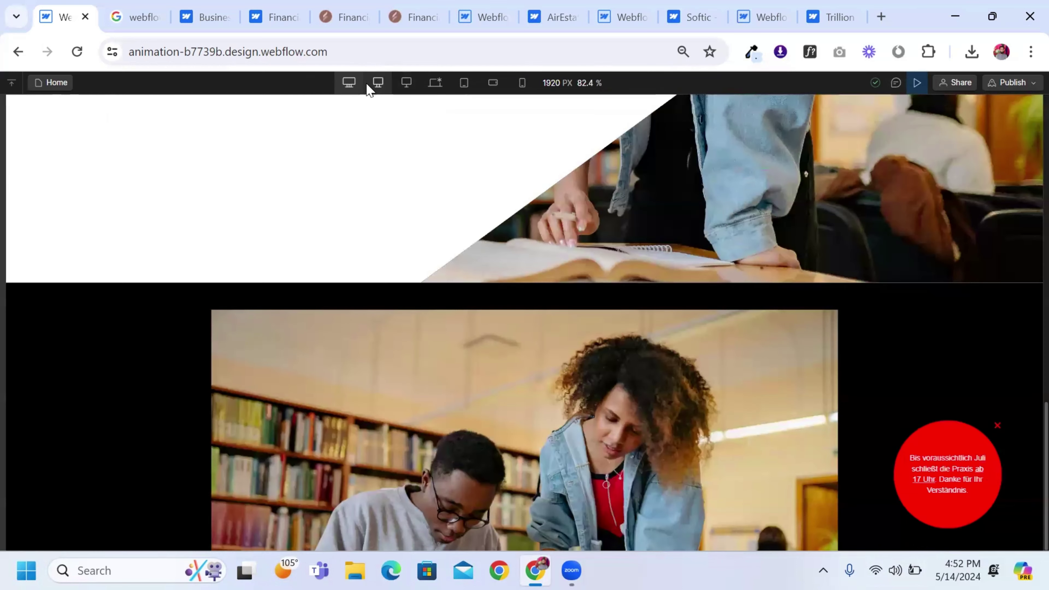
pyautogui.scroll(-5, 437, 238)
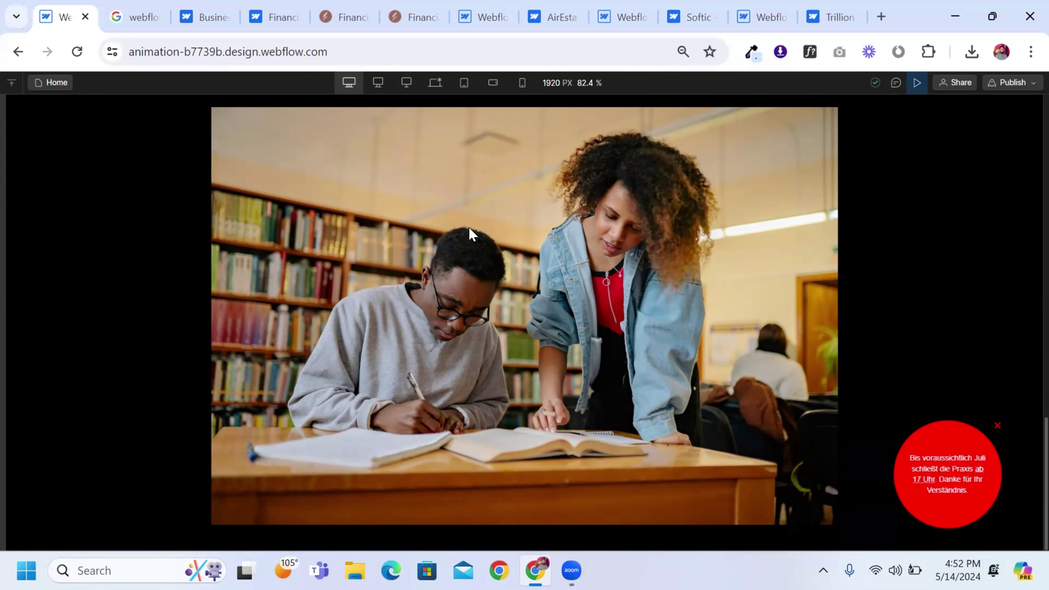
pyautogui.scroll(3, 474, 244)
pyautogui.scroll(-3, 471, 243)
pyautogui.scroll(2, 441, 236)
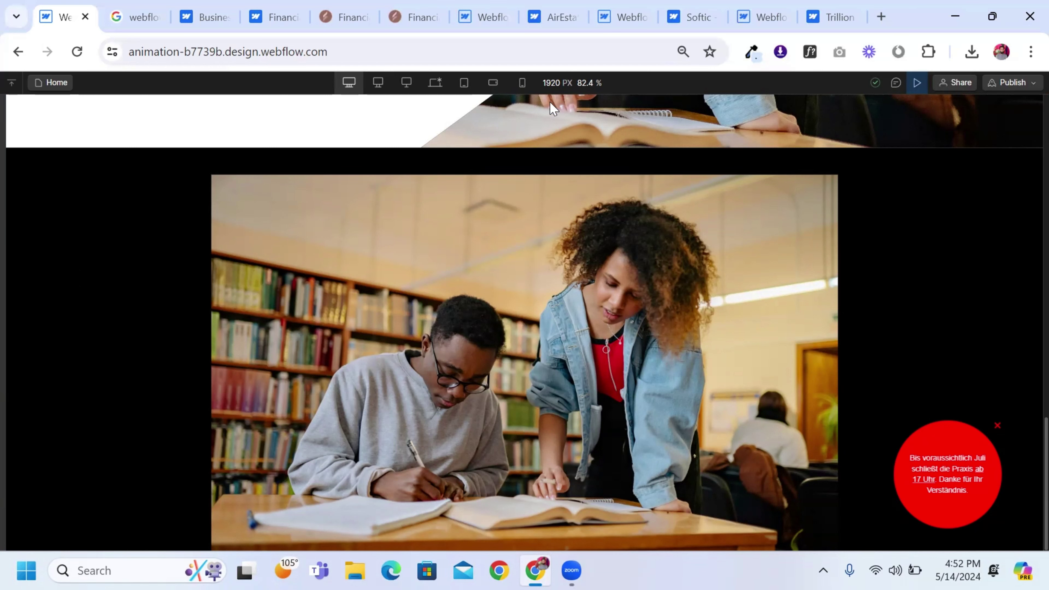
# Compare the section at the base desktop and tablet breakpoints, then leave the preview at base desktop
pyautogui.click(432, 86)
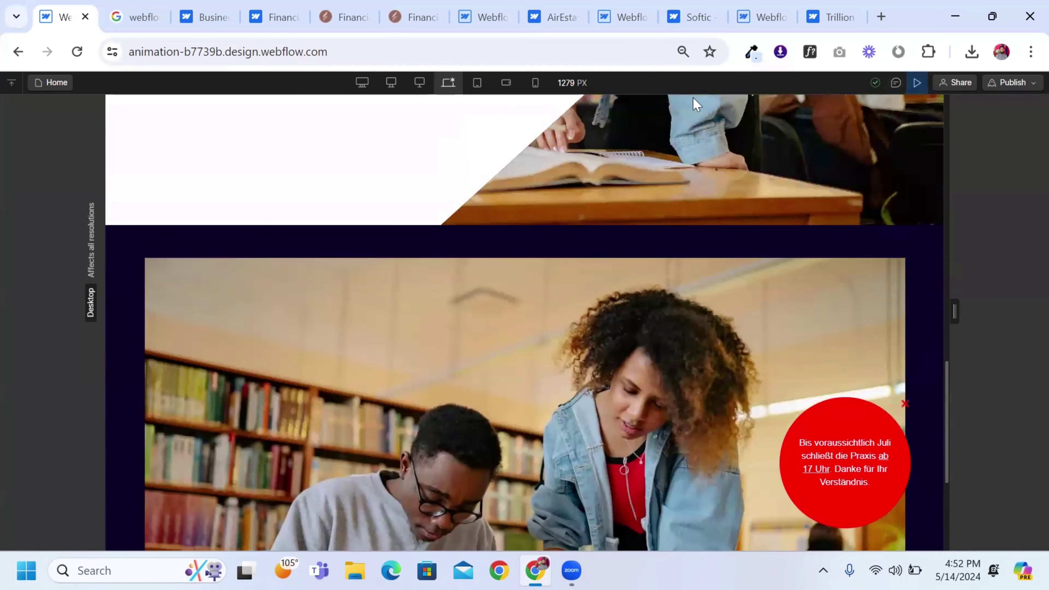
pyautogui.click(477, 85)
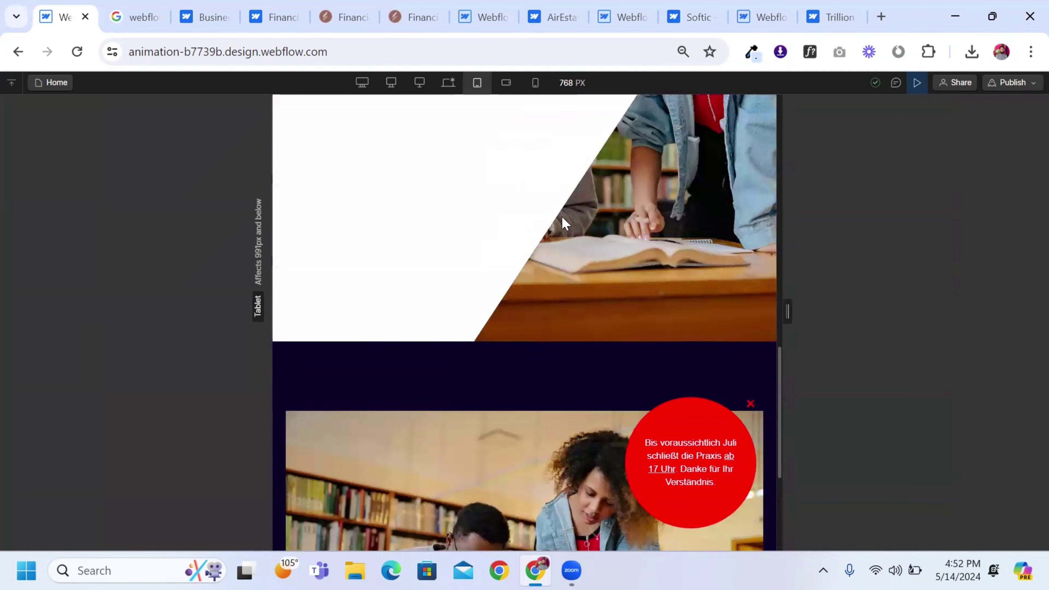
pyautogui.click(448, 82)
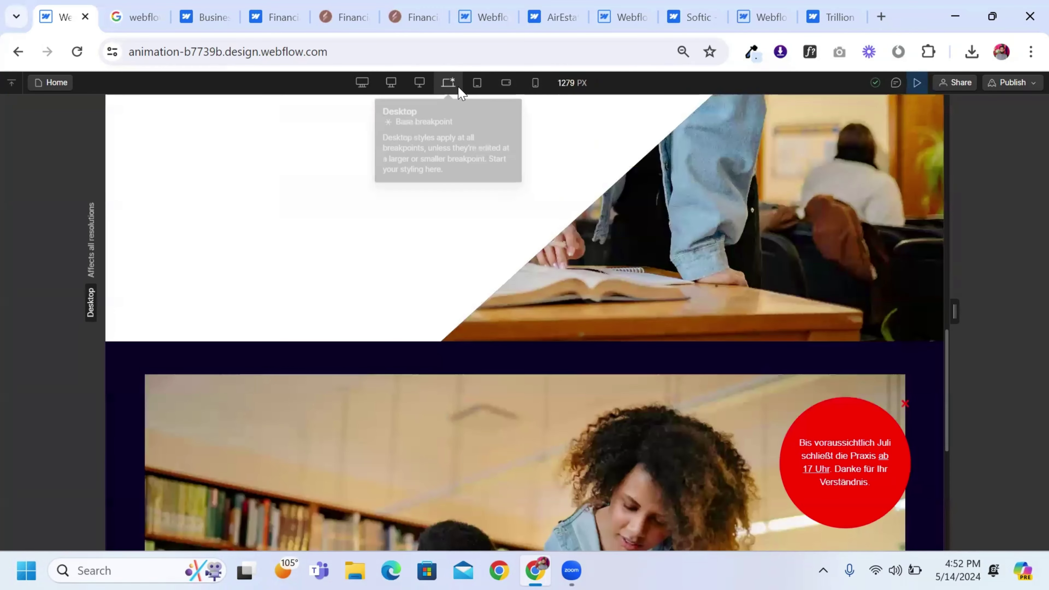
pyautogui.click(915, 82)
pyautogui.press('Escape')
# Look through the page's sections on the canvas, from the statistics section at the top down to Section-test
pyautogui.scroll(-5, 622, 334)
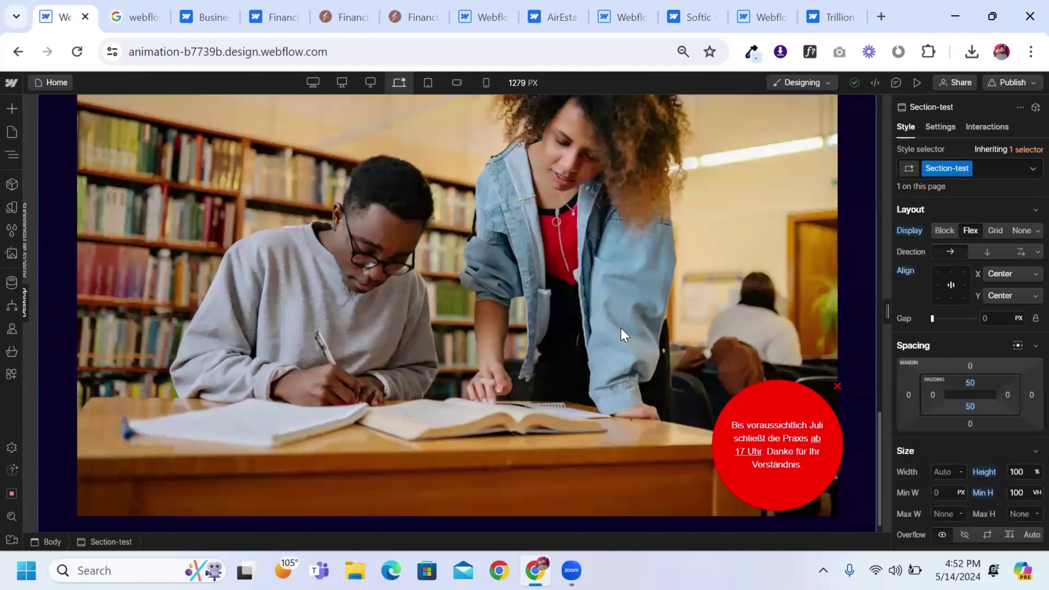
pyautogui.scroll(8, 623, 335)
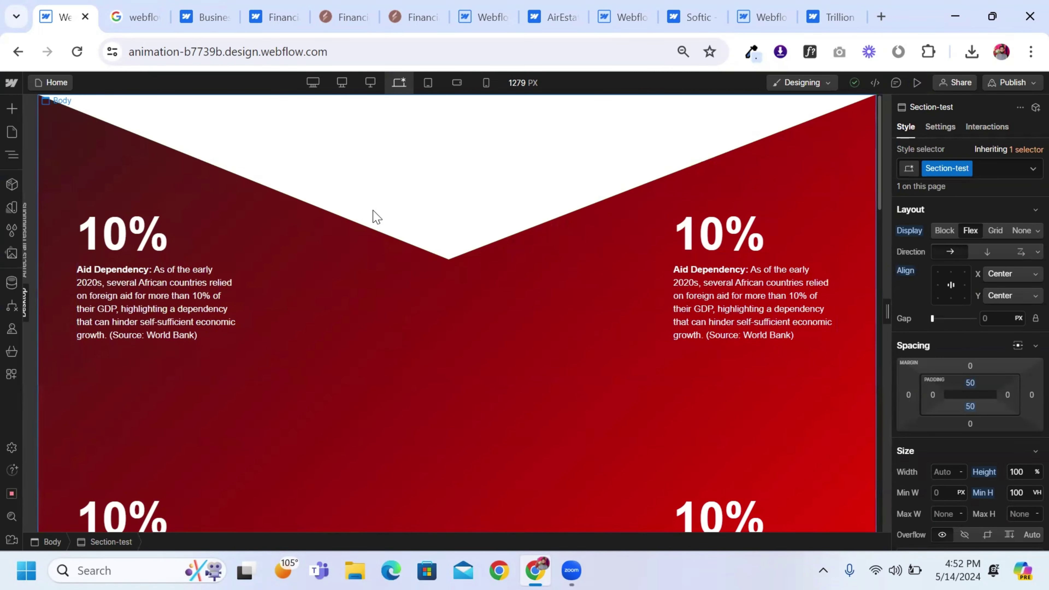
pyautogui.scroll(-3, 549, 363)
pyautogui.scroll(-2, 574, 359)
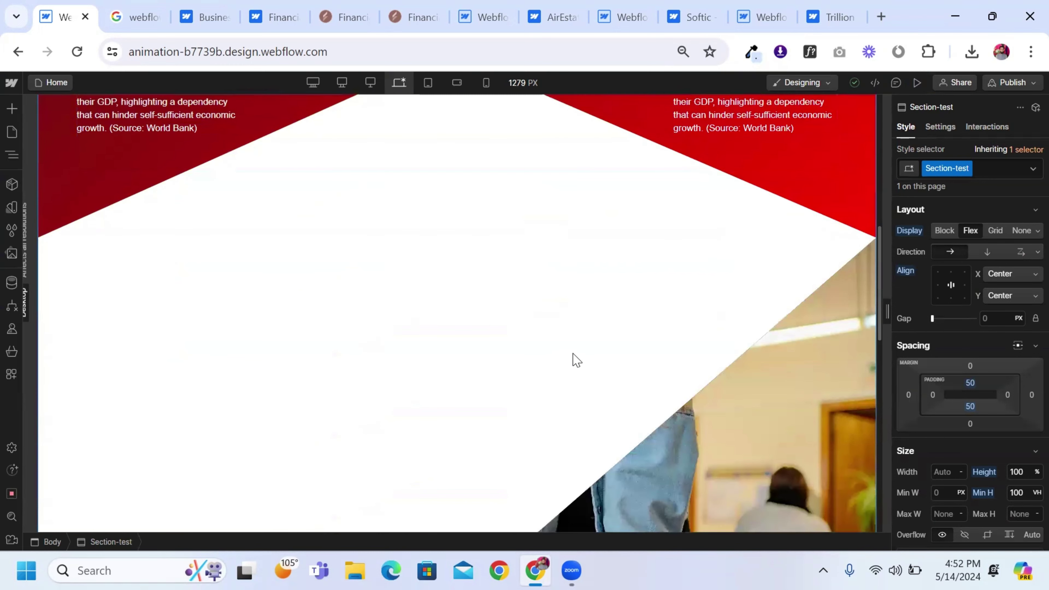
pyautogui.scroll(-8, 803, 445)
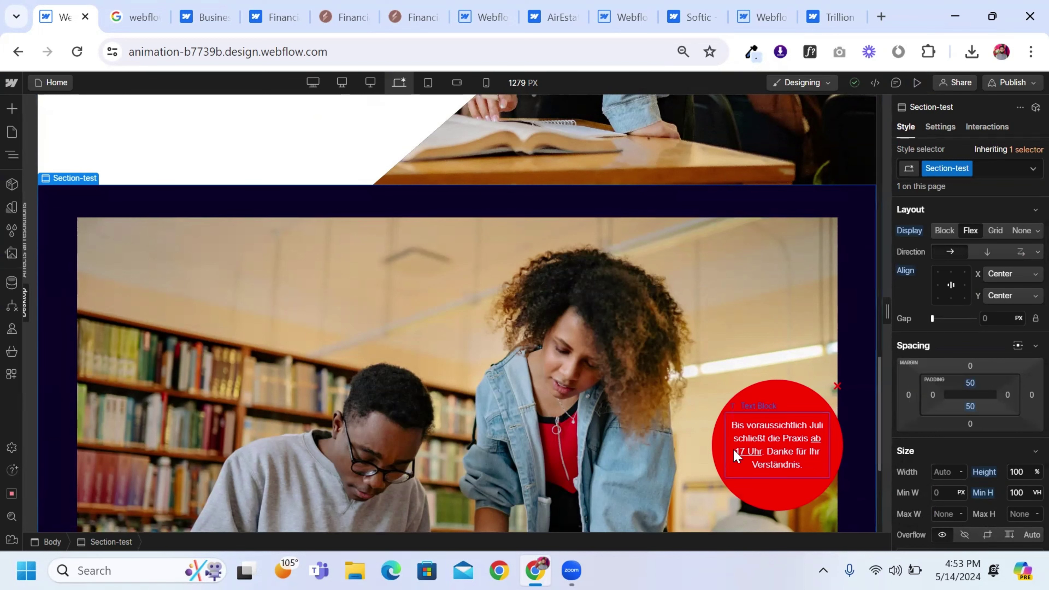
pyautogui.scroll(-5, 716, 444)
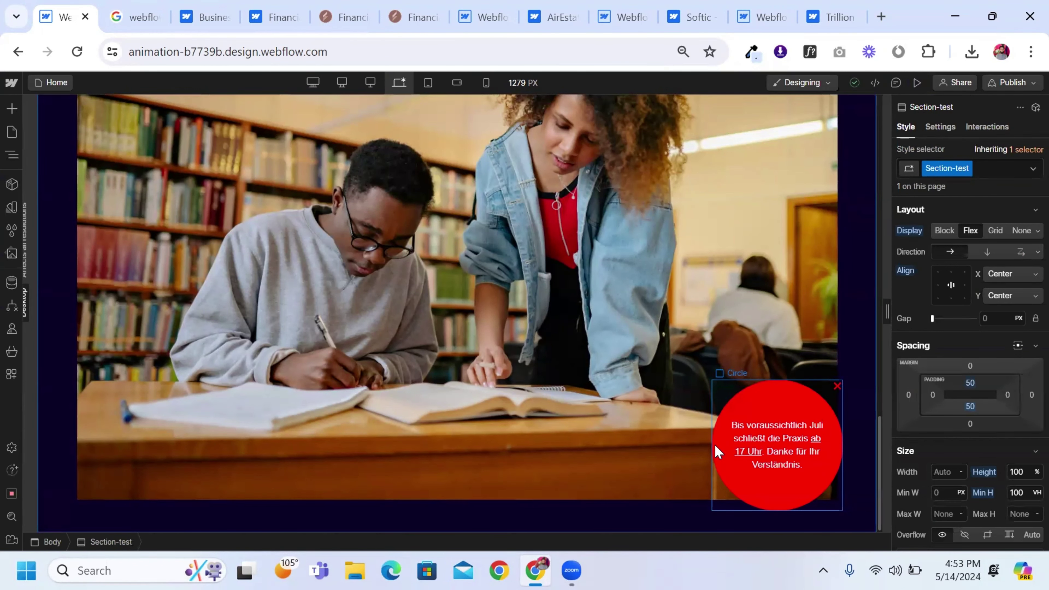
pyautogui.scroll(6, 722, 449)
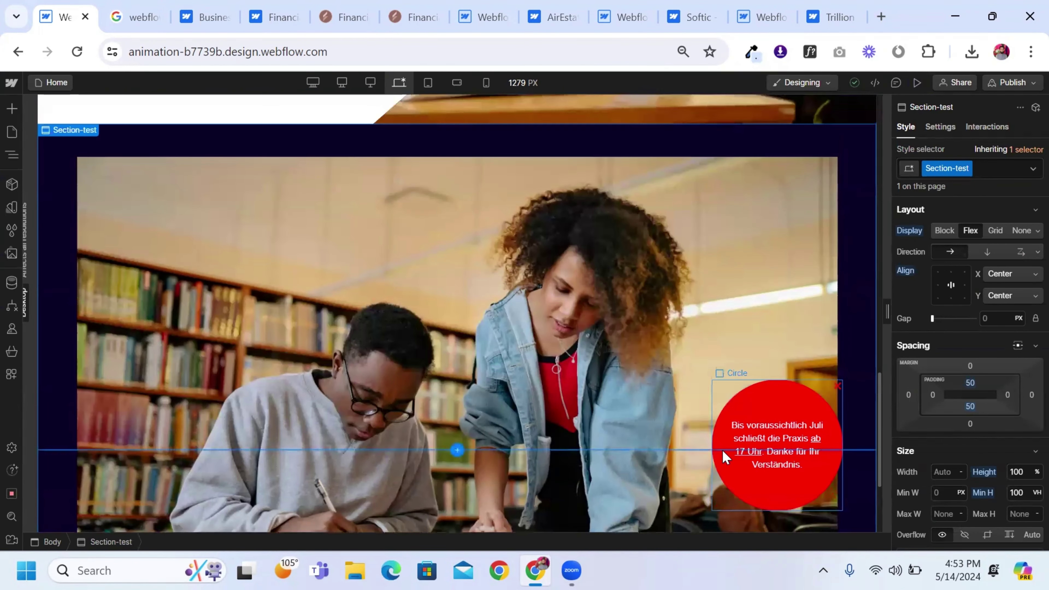
pyautogui.scroll(10, 722, 449)
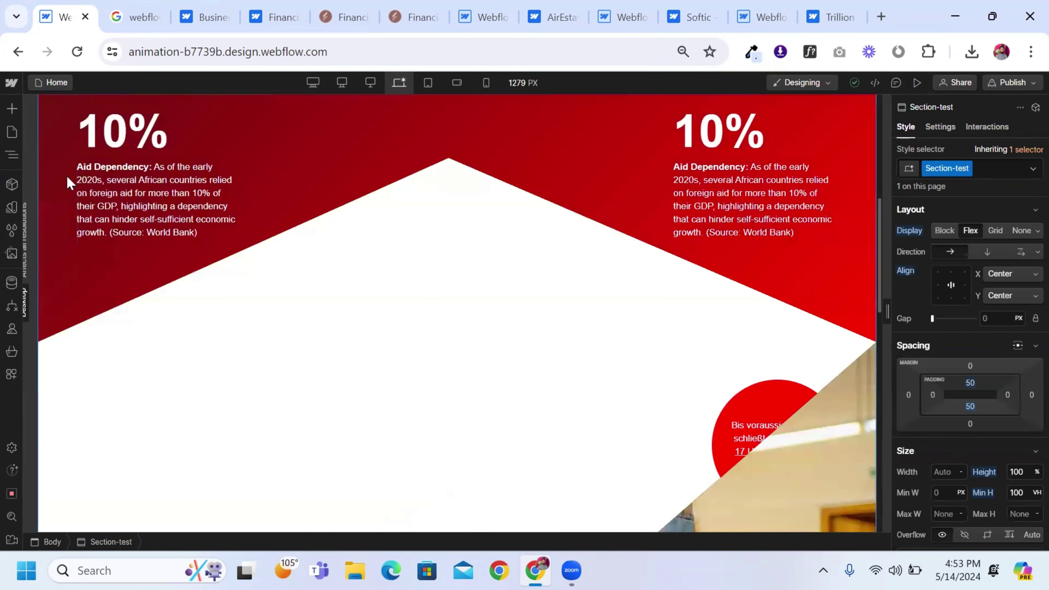
# Insert a Div Block directly inside Body, below Section-test
pyautogui.click(12, 154)
pyautogui.click(57, 130)
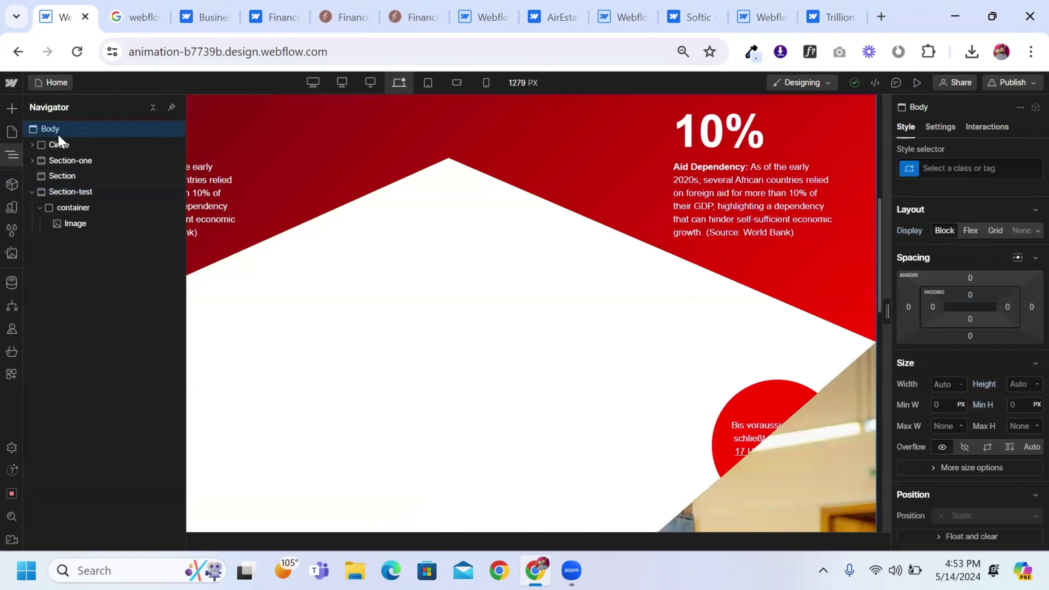
pyautogui.hotkey('ctrl', 'e')
pyautogui.write('div')
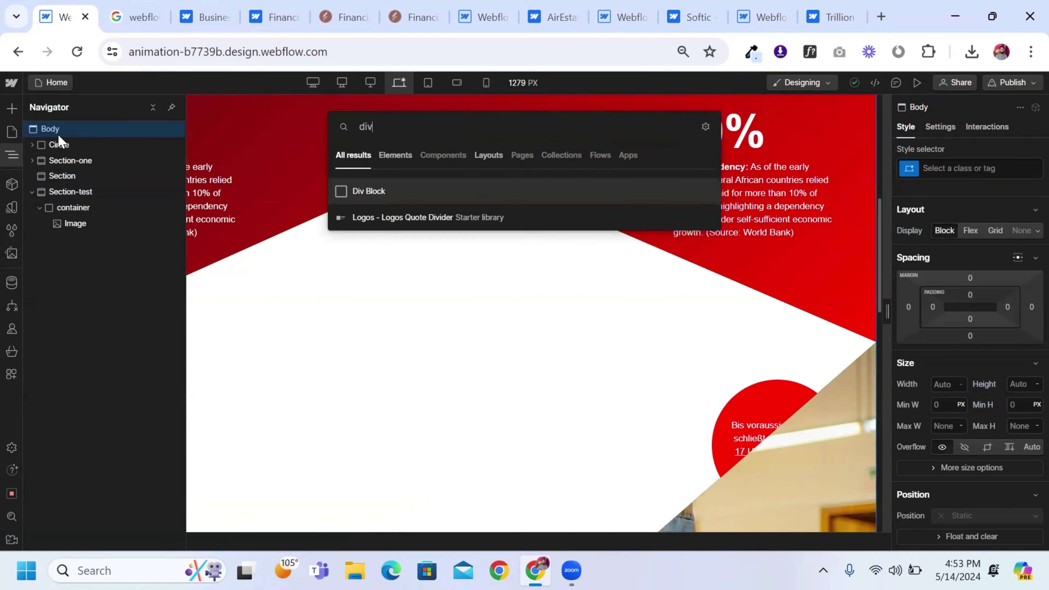
pyautogui.press('Return')
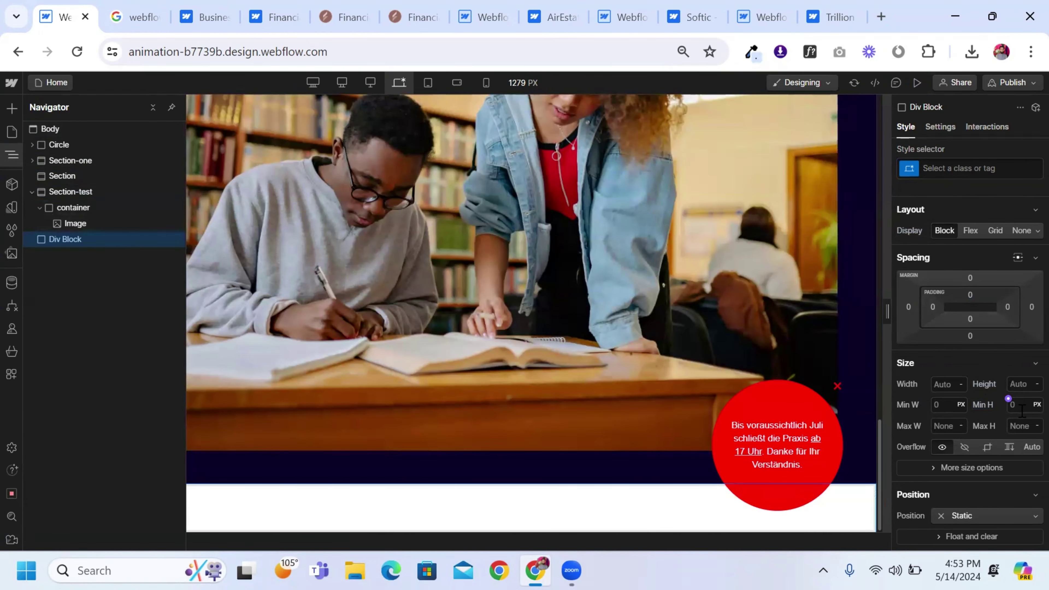
# Give the new Div Block a magenta background colour, #d91594
pyautogui.scroll(-10, 949, 351)
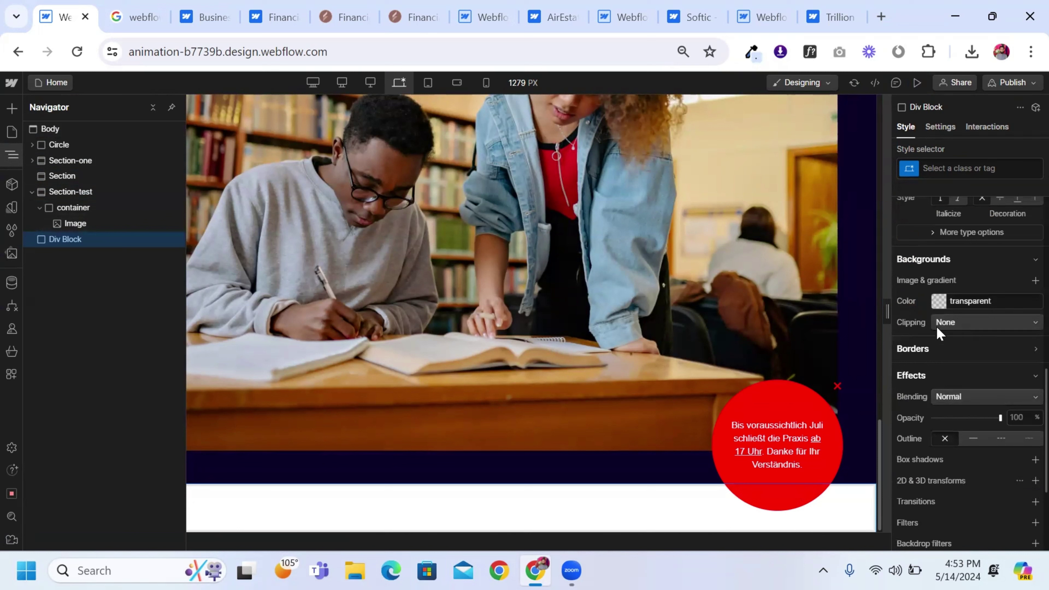
pyautogui.click(938, 301)
pyautogui.click(1019, 351)
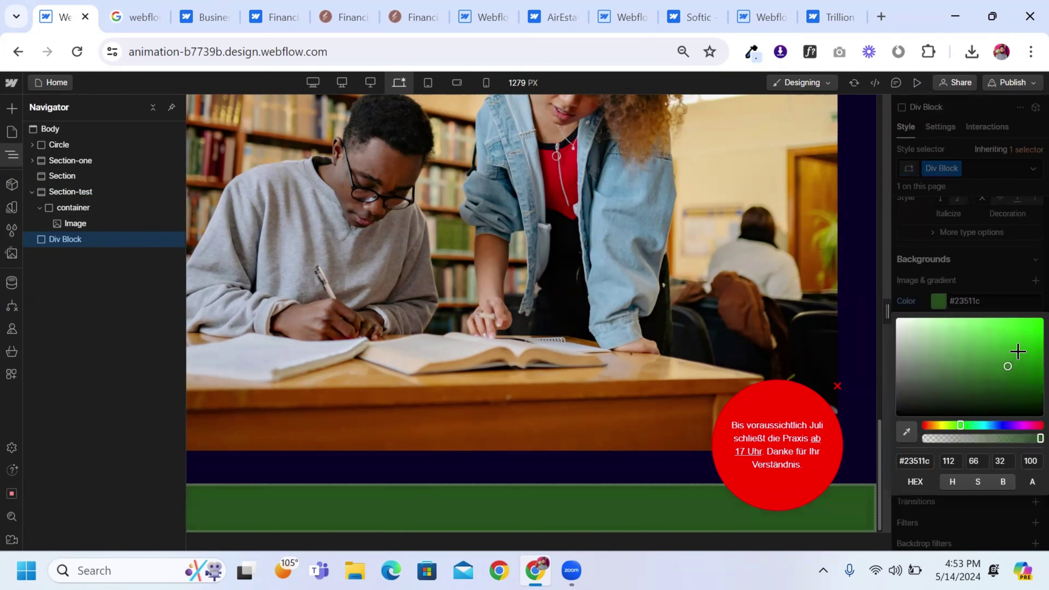
pyautogui.click(1028, 425)
pyautogui.click(1035, 388)
pyautogui.moveTo(1035, 388); pyautogui.dragTo(1029, 333)
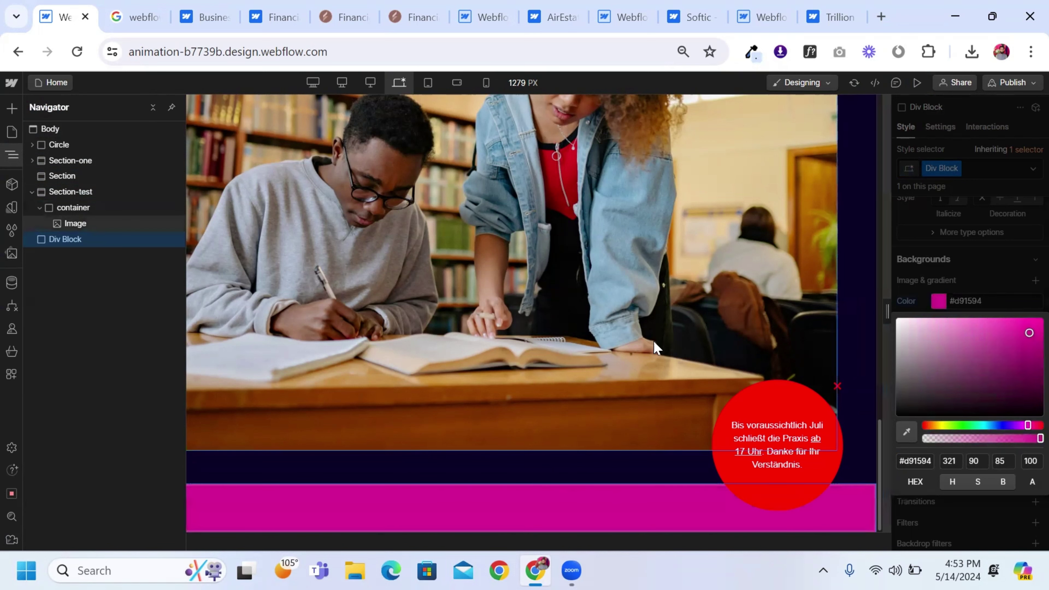
pyautogui.click(619, 488)
pyautogui.click(938, 301)
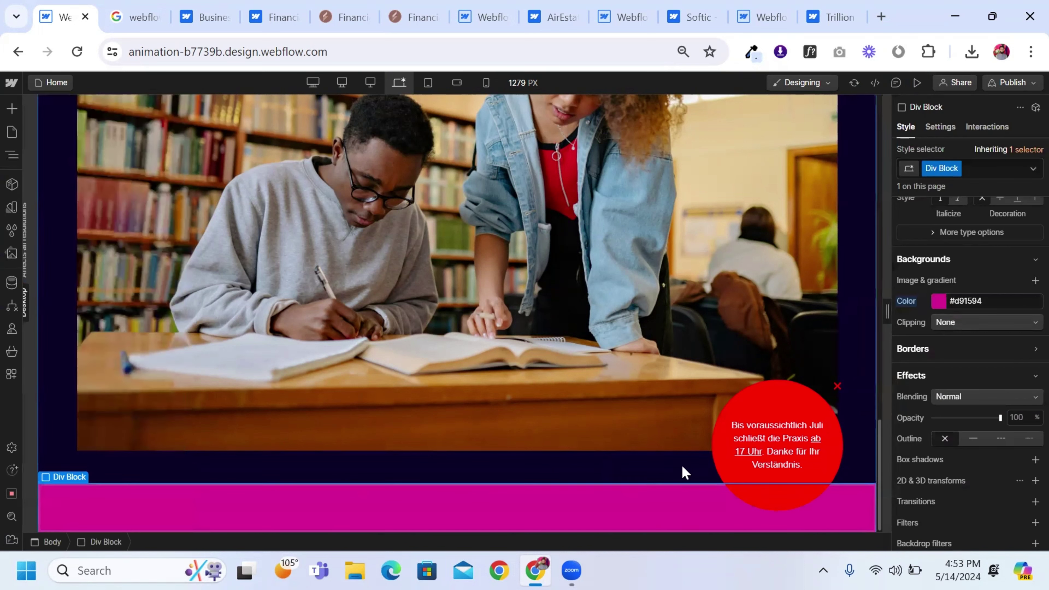
# Set the minimum height of the magenta Div Block to 50 VH
pyautogui.scroll(5, 1016, 397)
pyautogui.click(1023, 243)
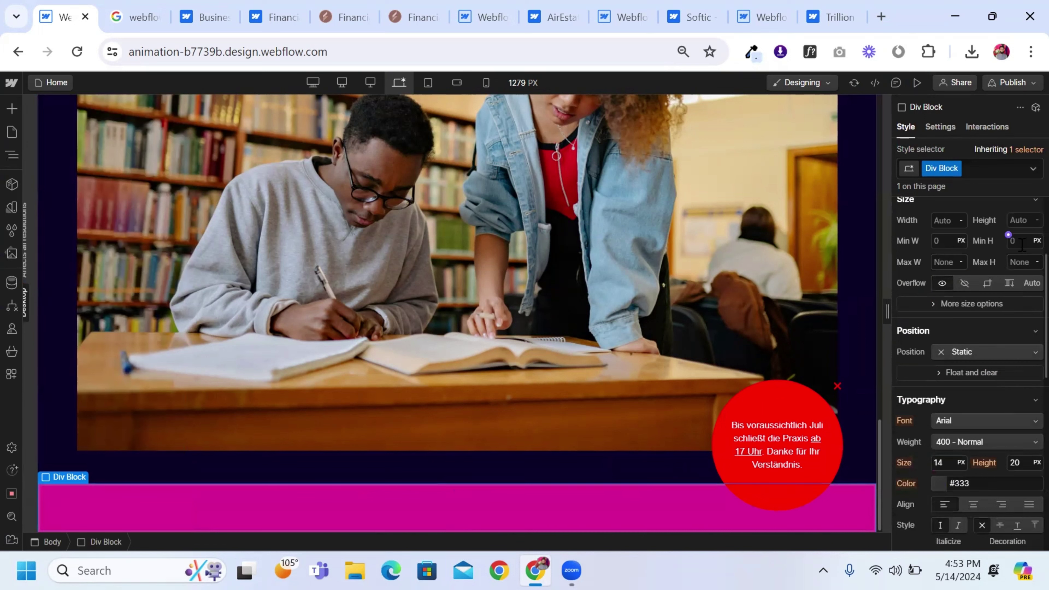
pyautogui.write('50vh')
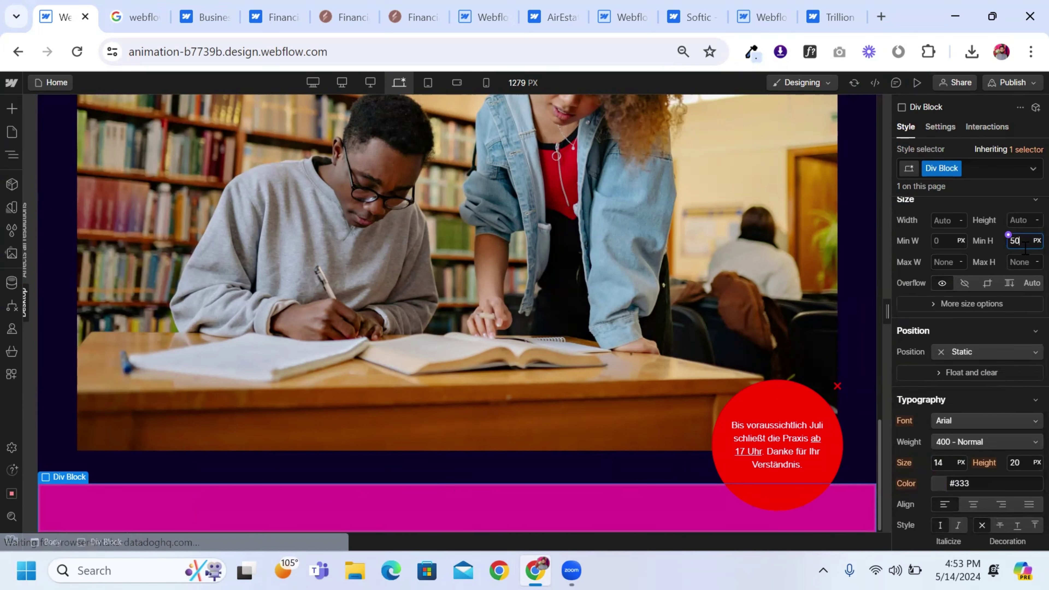
pyautogui.press('Return')
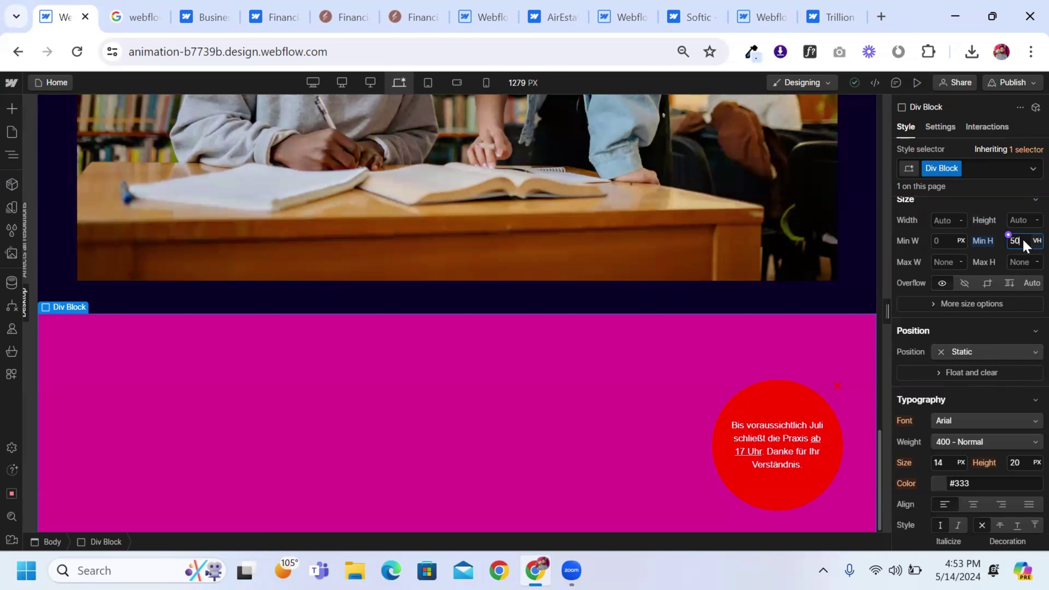
# Set the magenta Div Block's maximum height to 50 PX
pyautogui.click(1019, 263)
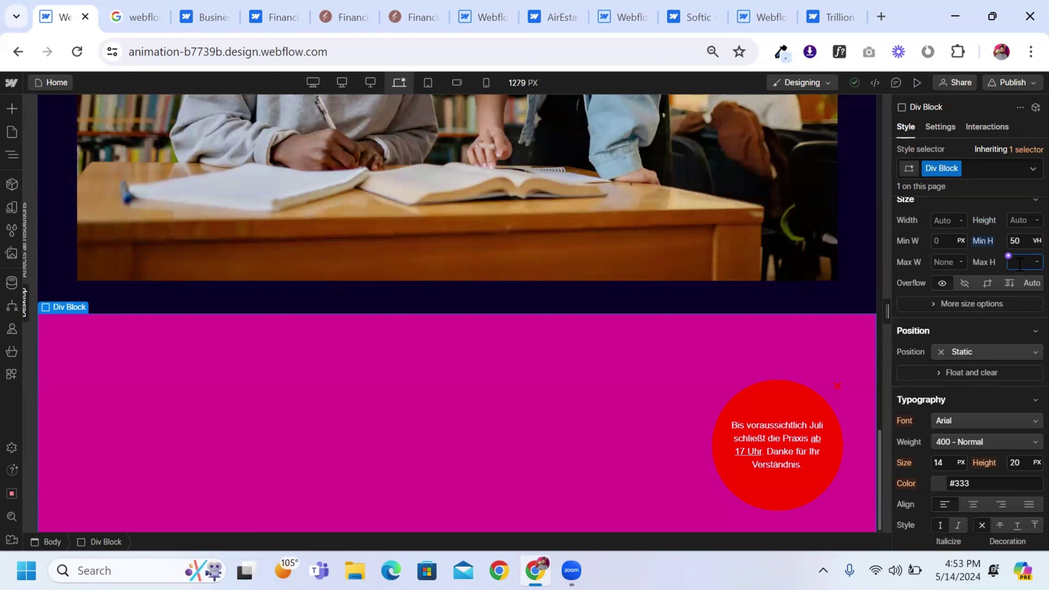
pyautogui.write('50')
pyautogui.press('Return')
pyautogui.click(1021, 244)
pyautogui.click(1021, 263)
pyautogui.click(1021, 245)
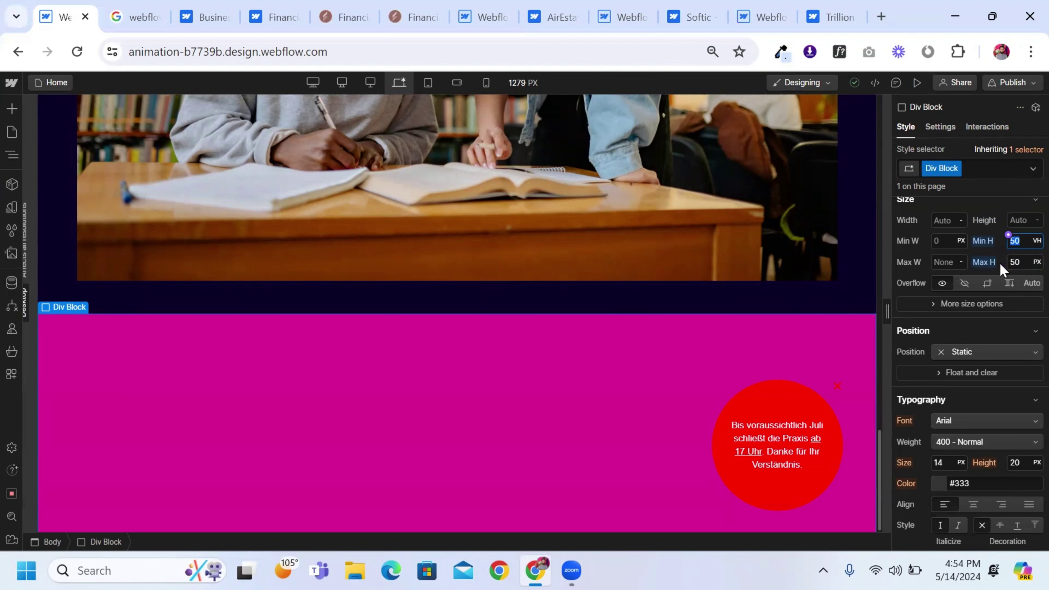
# Clear the magenta Div Block's minimum height value and reset its maximum height
pyautogui.press('Return')
pyautogui.click(1014, 239)
pyautogui.click(1026, 245)
pyautogui.press('BackSpace')
pyautogui.press('Return')
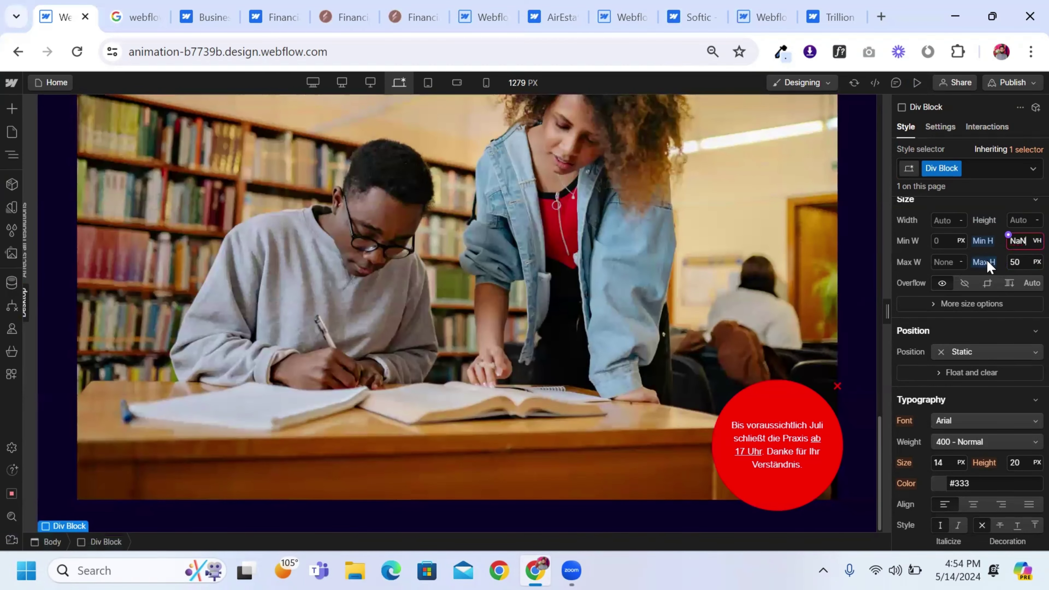
pyautogui.click(986, 259)
pyautogui.click(983, 287)
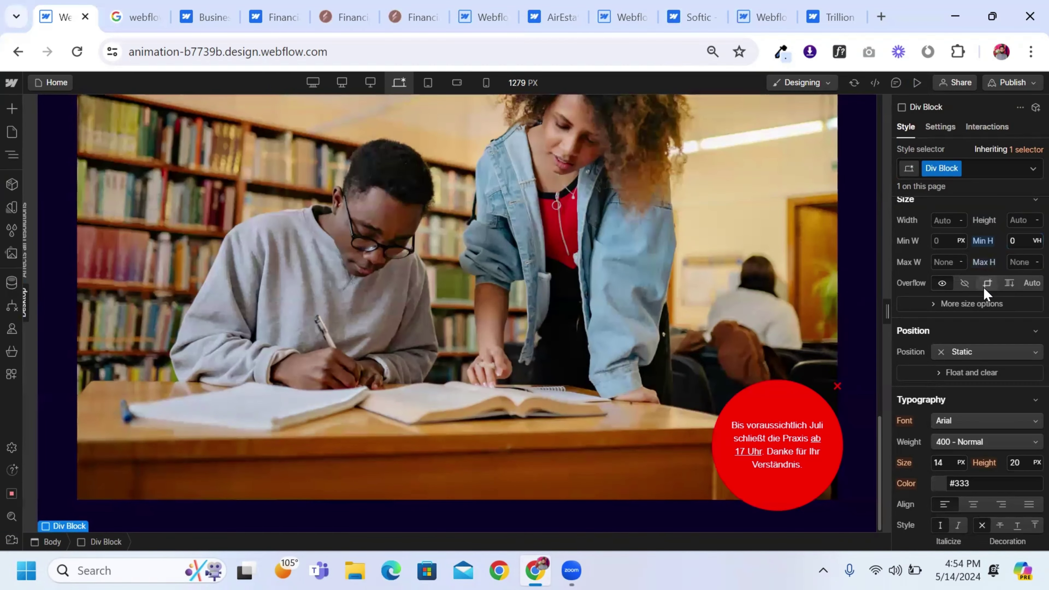
# Give the magenta Div Block a minimum height of 50 VH and reset that property
pyautogui.click(1025, 242)
pyautogui.write('50')
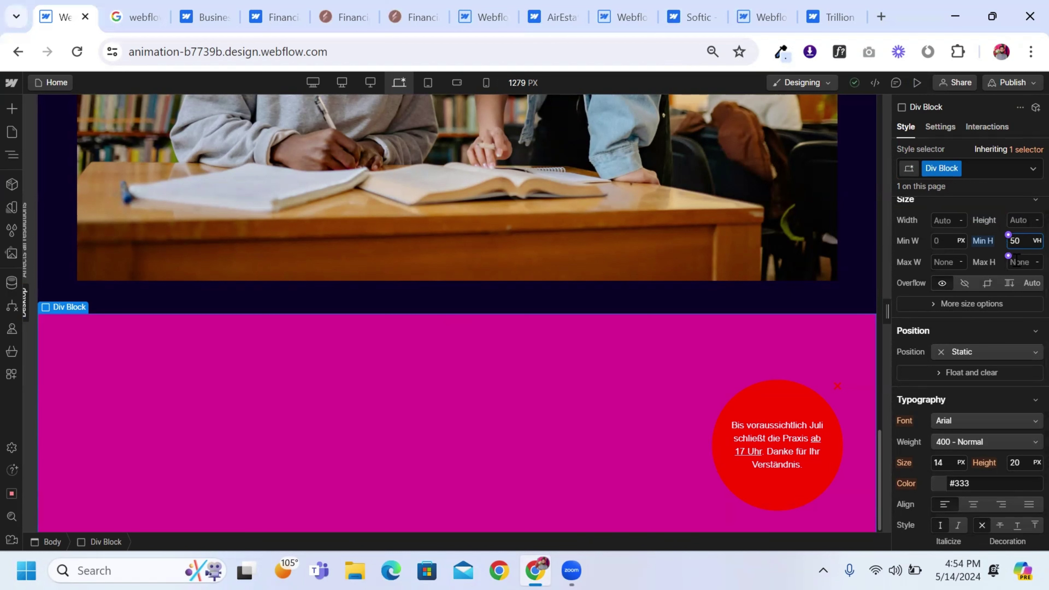
pyautogui.click(986, 241)
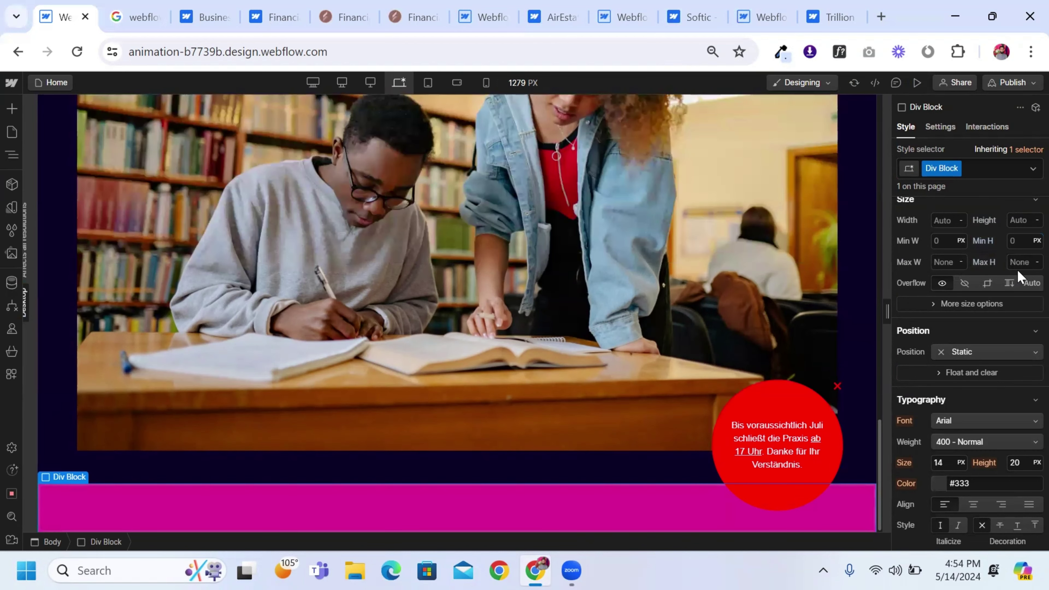
# Try a maximum height of 50 VH on the magenta Div Block and reset that property
pyautogui.click(1018, 264)
pyautogui.write('50vh')
pyautogui.click(984, 264)
pyautogui.click(985, 284)
# Set the minimum height of the magenta Div Block to 50 VH again
pyautogui.click(1020, 240)
pyautogui.write('59')
pyautogui.press('BackSpace')
pyautogui.write('0vh')
pyautogui.press('Return')
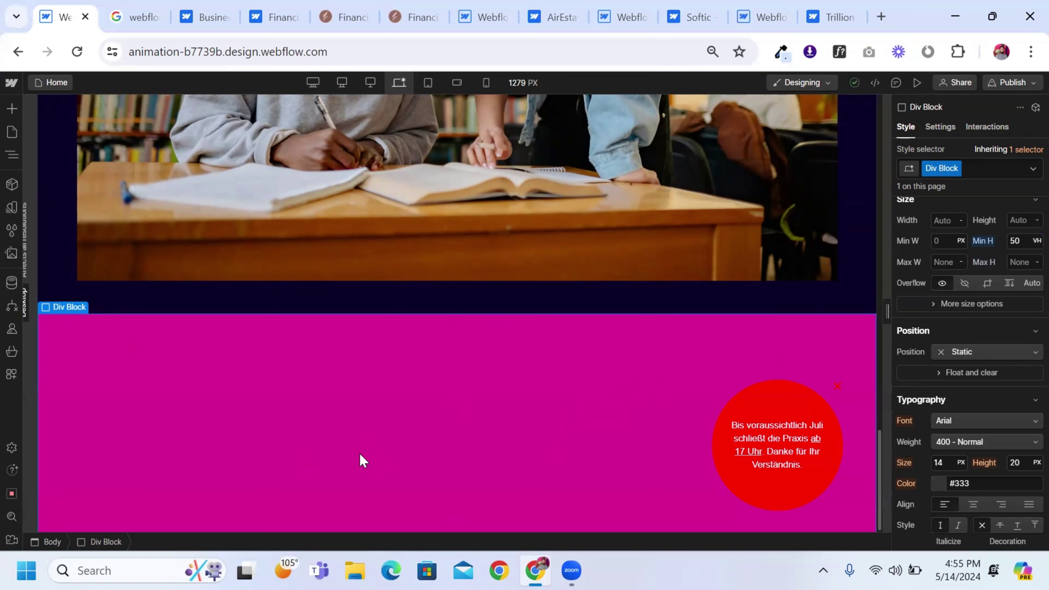
# Set the magenta Div Block's maximum height to 50 VH and reset its minimum height to the initial value
pyautogui.click(1019, 240)
pyautogui.click(1015, 241)
pyautogui.click(1019, 260)
pyautogui.write('50VH')
pyautogui.press('Return')
pyautogui.click(985, 247)
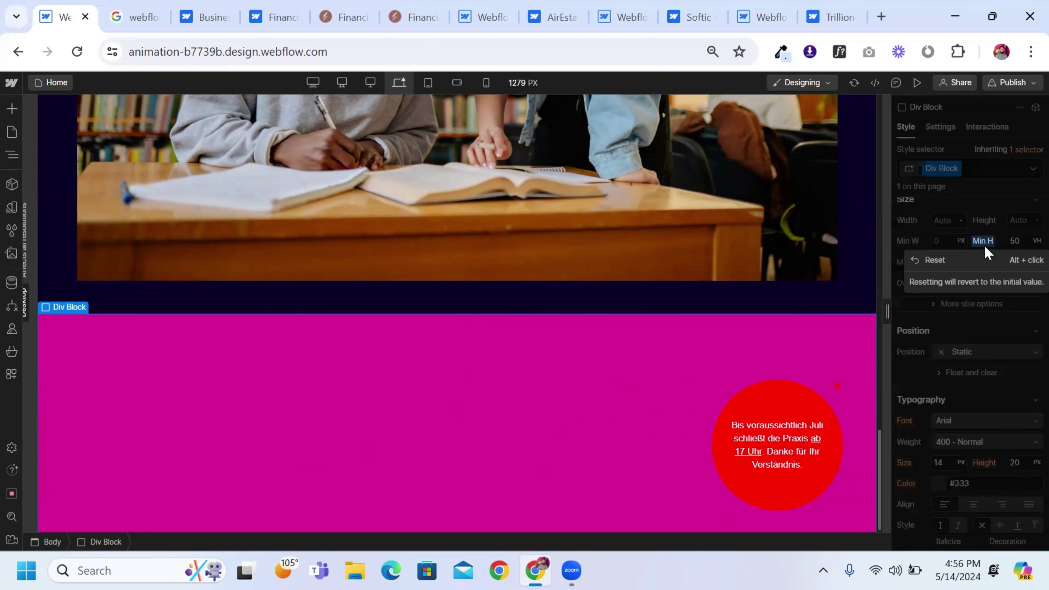
pyautogui.click(986, 259)
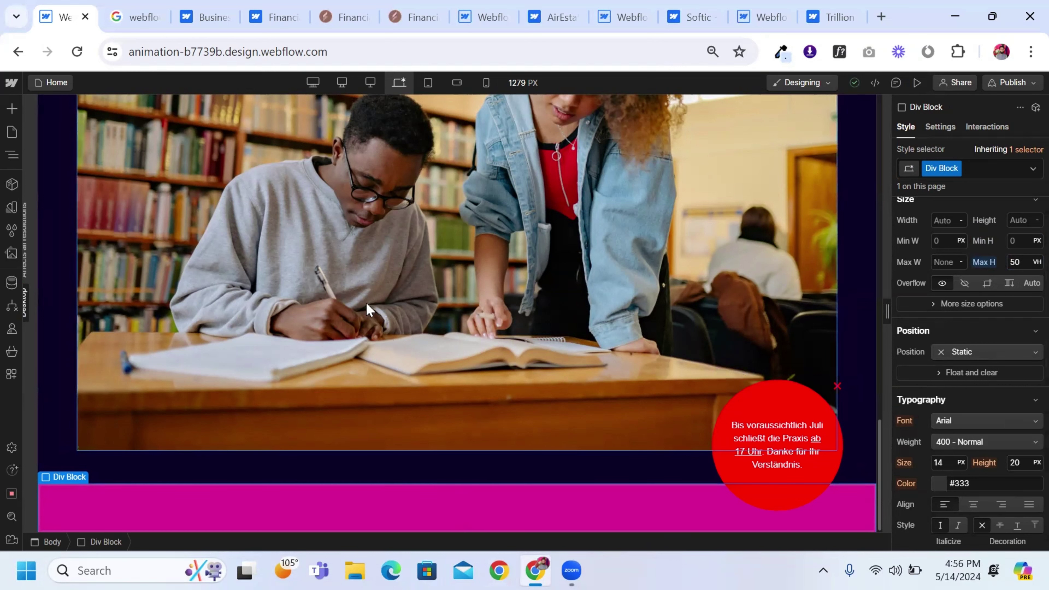
# Examine the magenta Div Block's size limits and style settings, and compare its height on the canvas with the sections above
pyautogui.scroll(3, 460, 344)
pyautogui.scroll(-3, 466, 350)
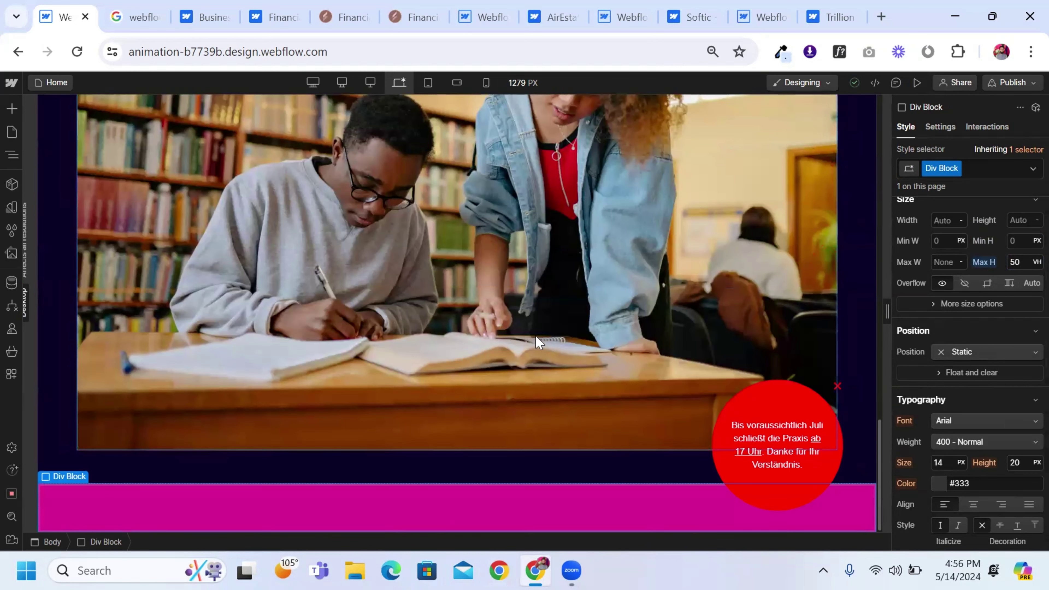
pyautogui.click(947, 261)
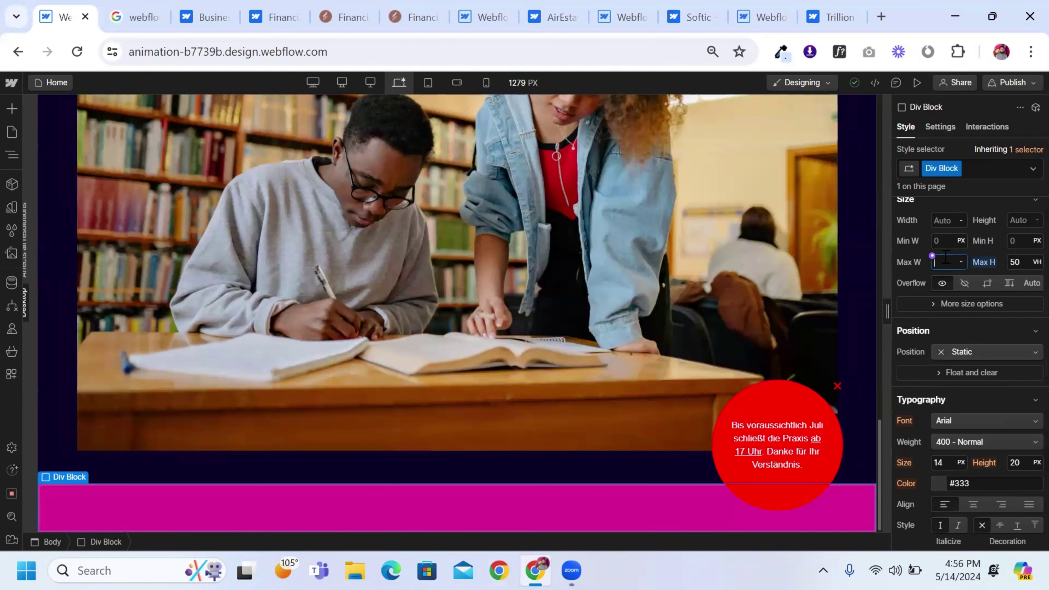
pyautogui.click(949, 245)
pyautogui.click(1021, 240)
pyautogui.click(1023, 262)
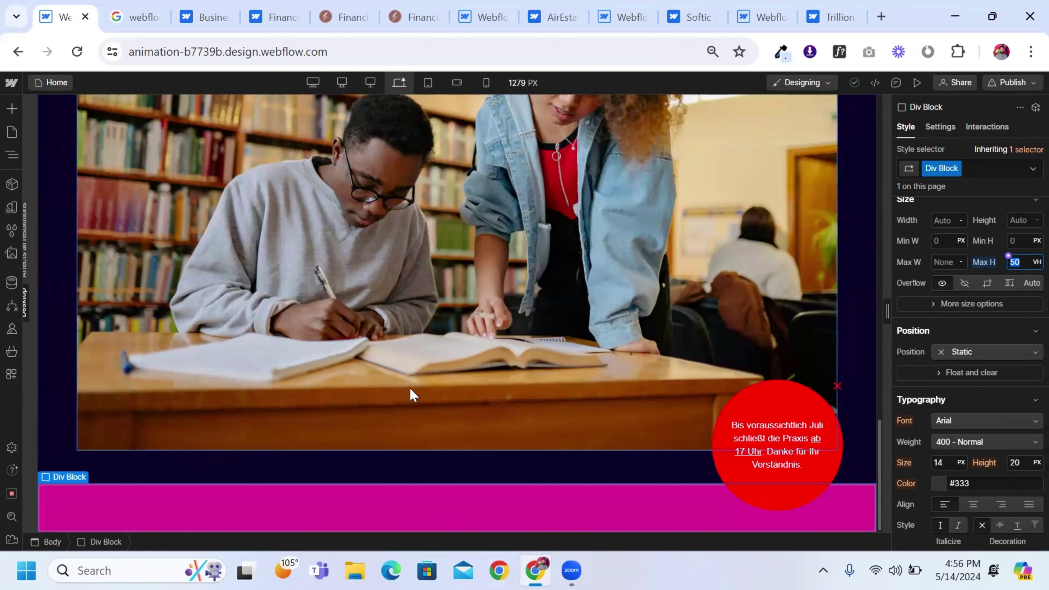
pyautogui.scroll(10, 249, 396)
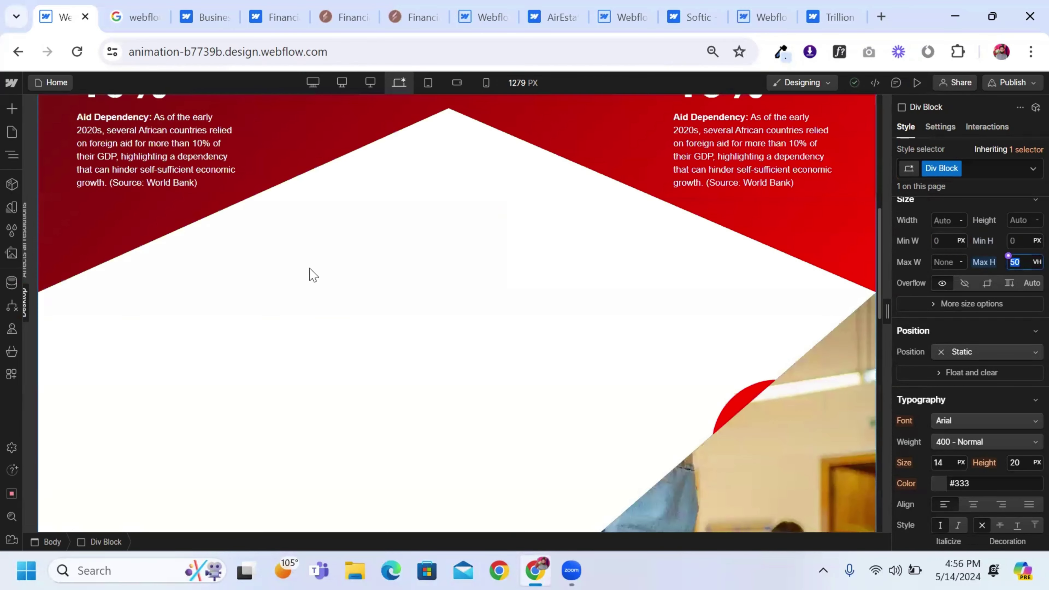
pyautogui.scroll(-10, 309, 275)
pyautogui.scroll(-10, 1003, 415)
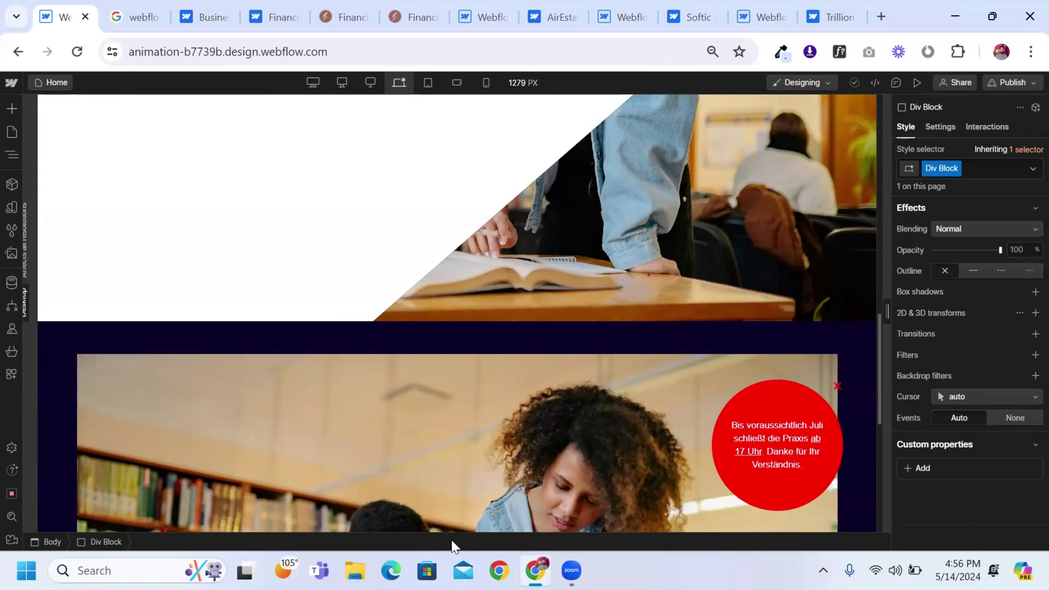
pyautogui.scroll(-5, 578, 298)
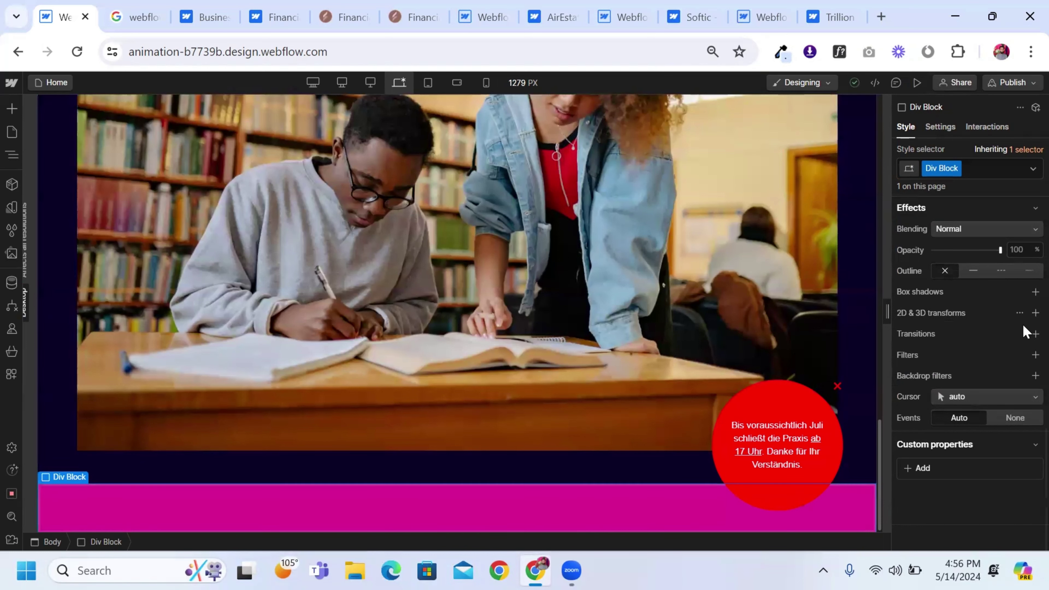
pyautogui.scroll(2, 1004, 354)
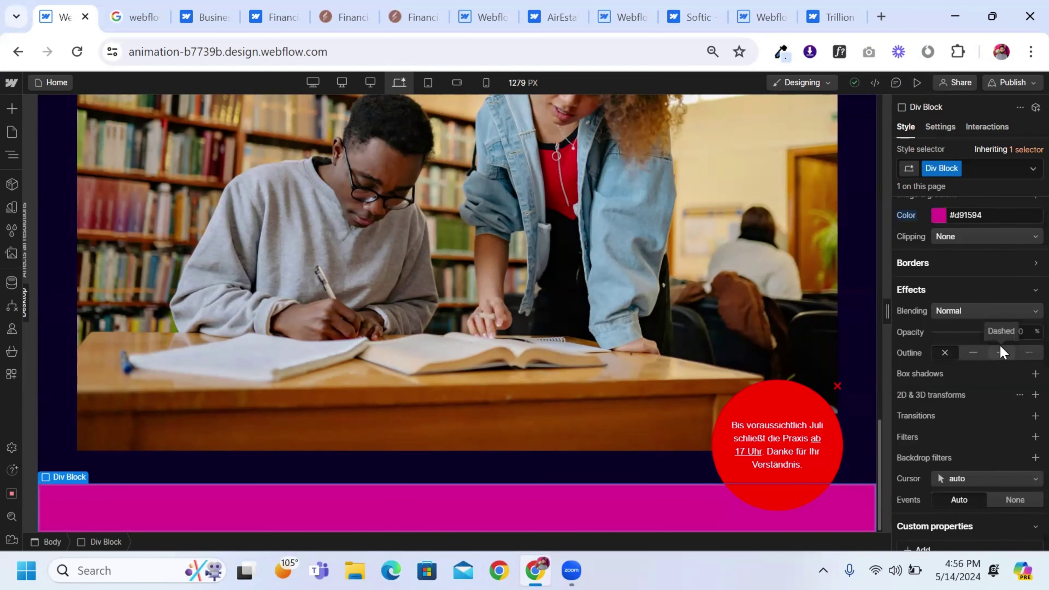
pyautogui.scroll(10, 1004, 354)
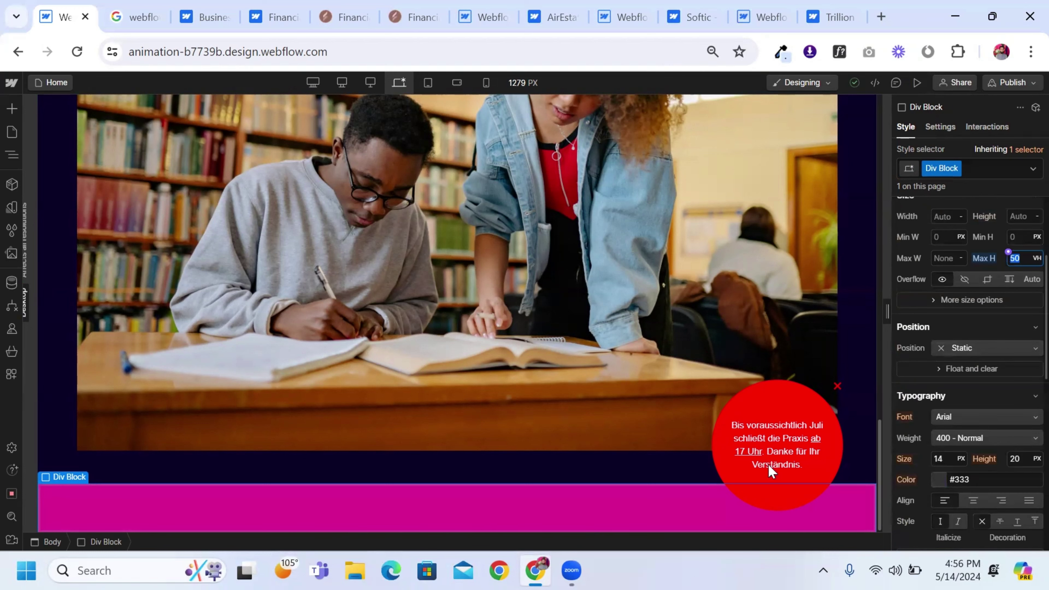
pyautogui.scroll(5, 746, 469)
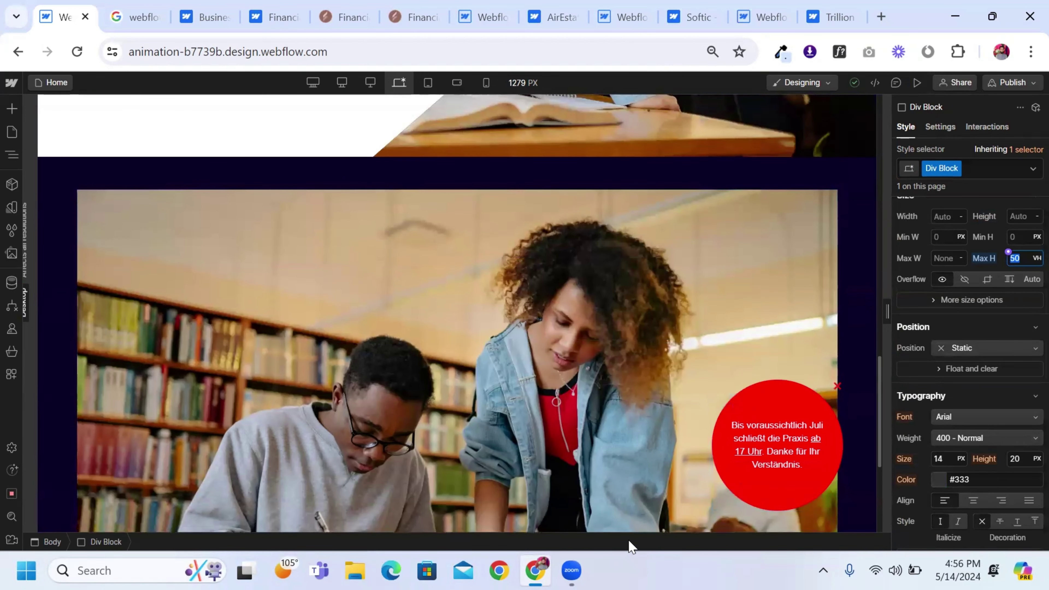